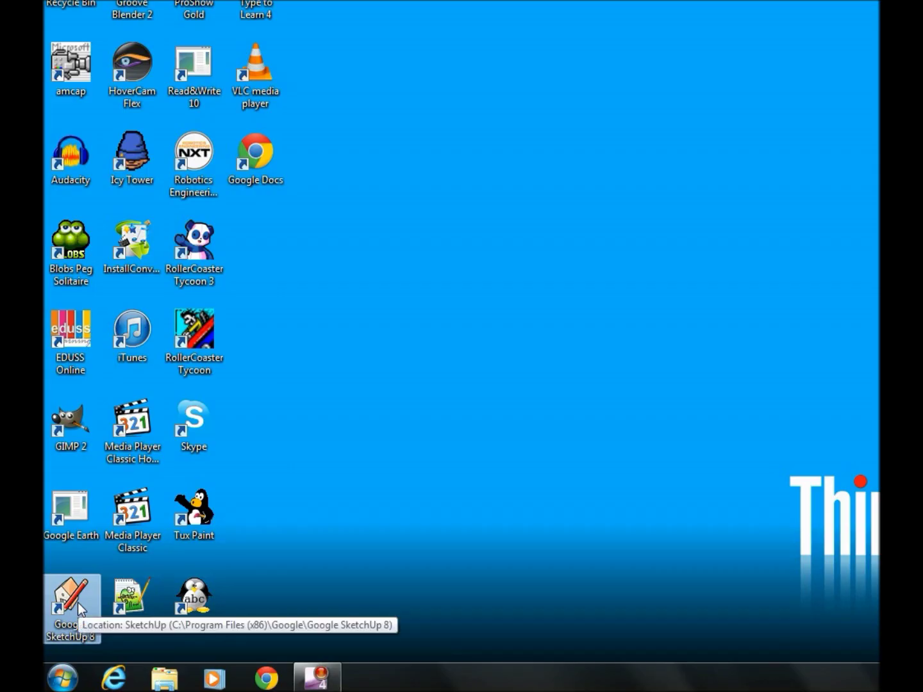
Launch Google SketchUp 8 from its desktop shortcut.
double_click(79, 602)
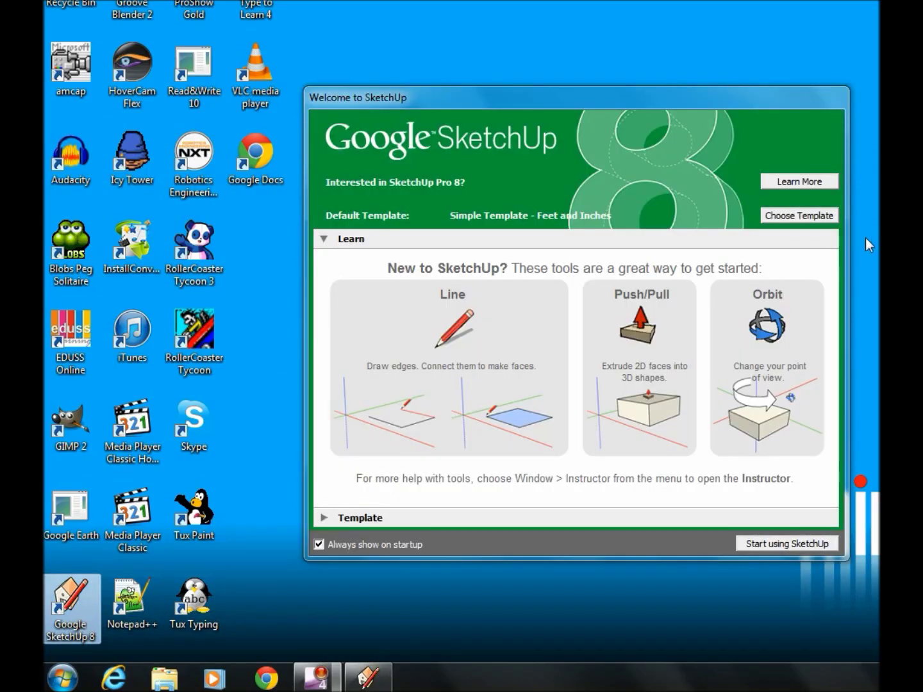
Begin modelling with the Architectural Design - Feet and Inches template.
left_click(821, 218)
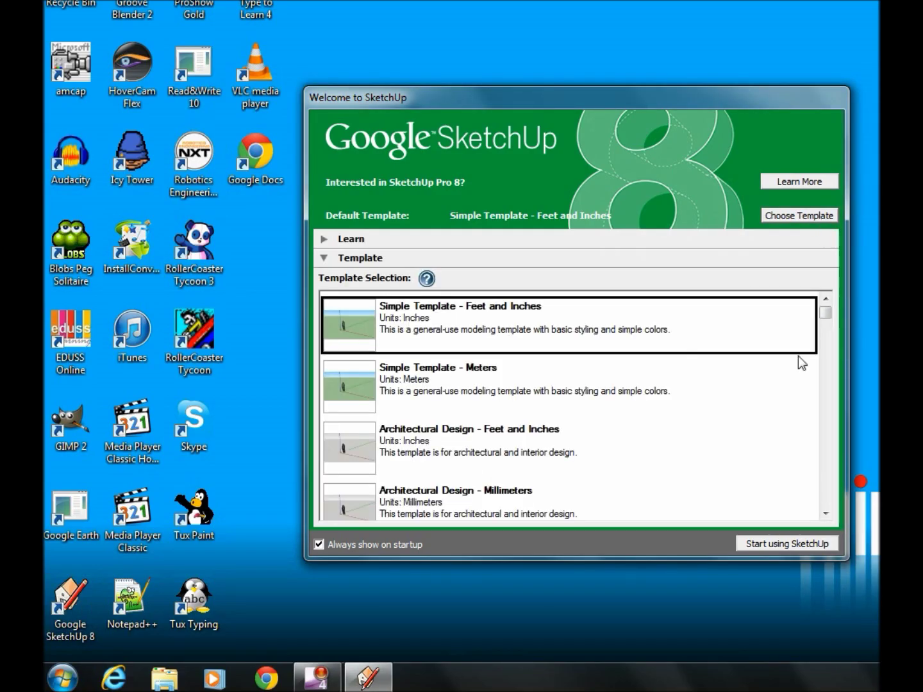
left_click(355, 436)
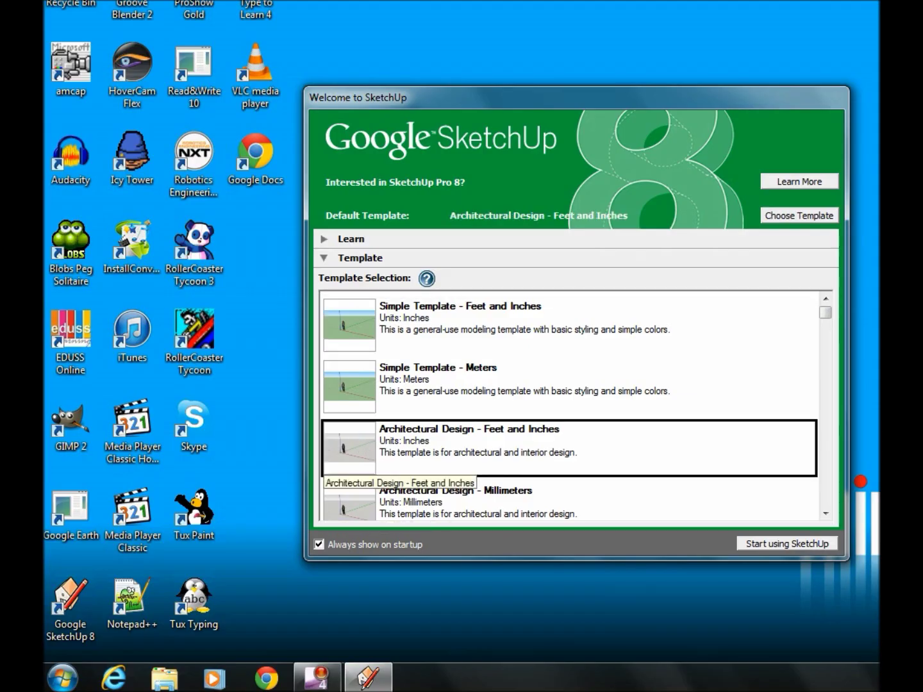
left_click(793, 544)
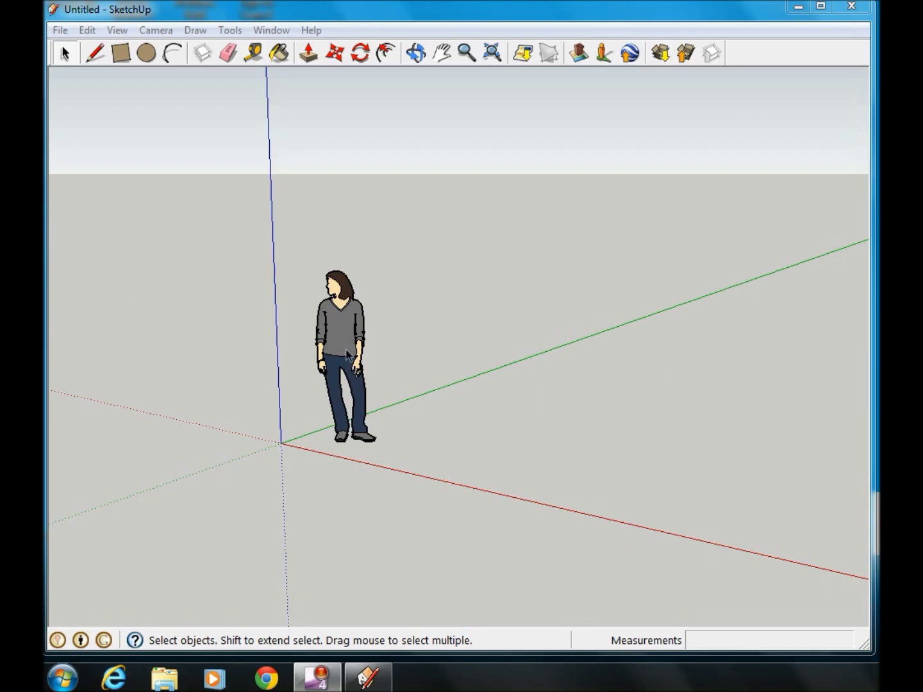
Delete the person figure and anchor a rectangle's first corner at the origin.
left_click(339, 389)
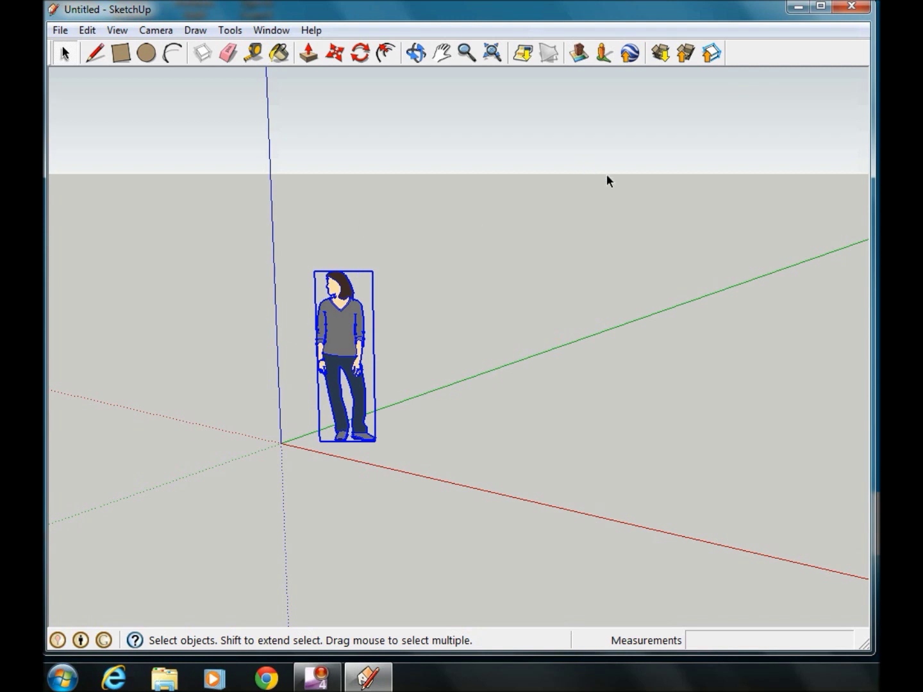
key("Delete")
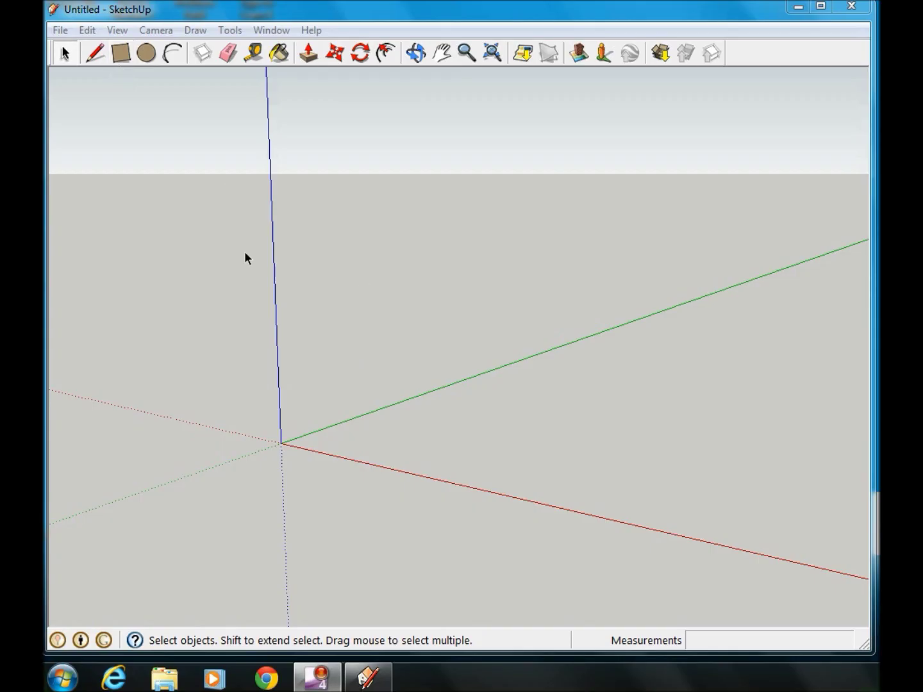
left_click(123, 56)
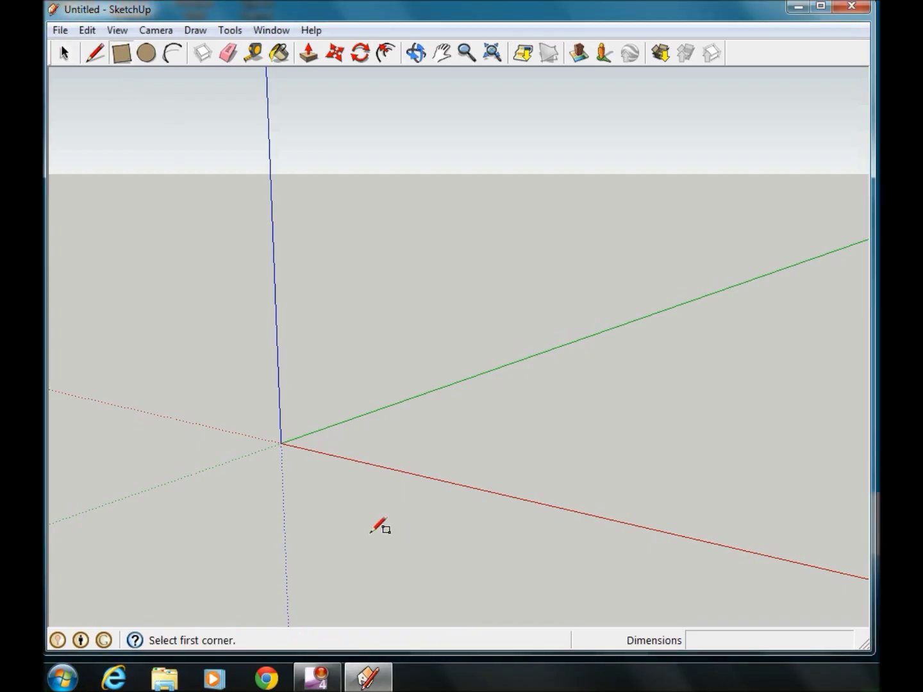
left_click(283, 442)
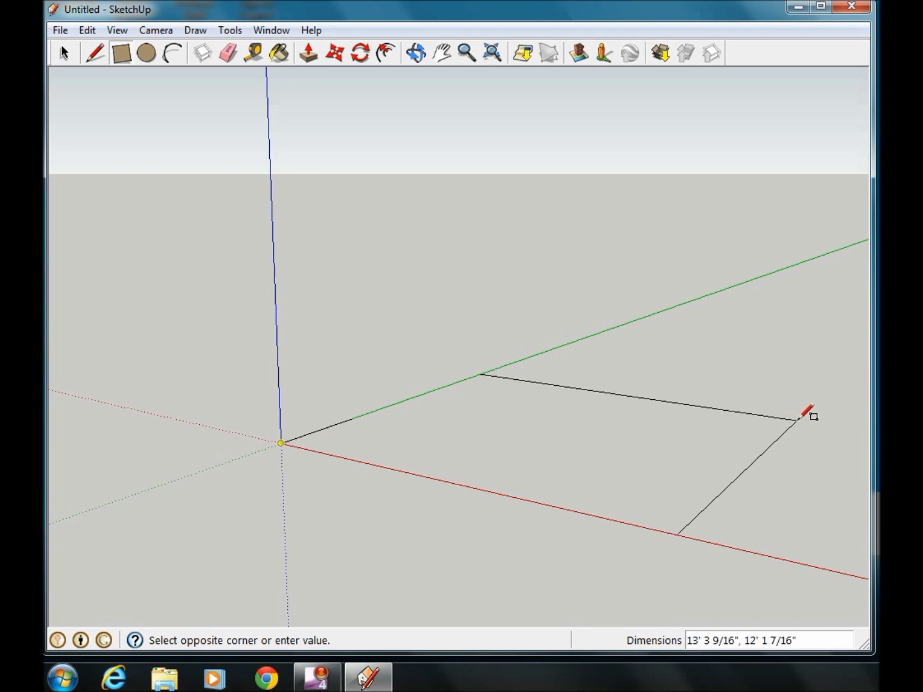
Finish the floor rectangle and size it to exactly 15' by 15'.
left_click(798, 420)
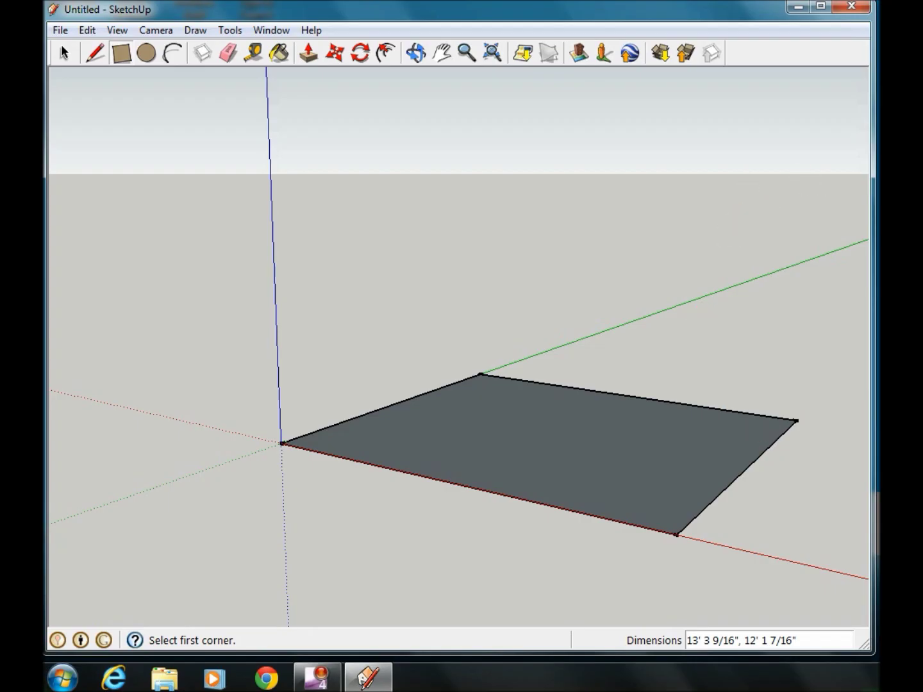
type("15',15")
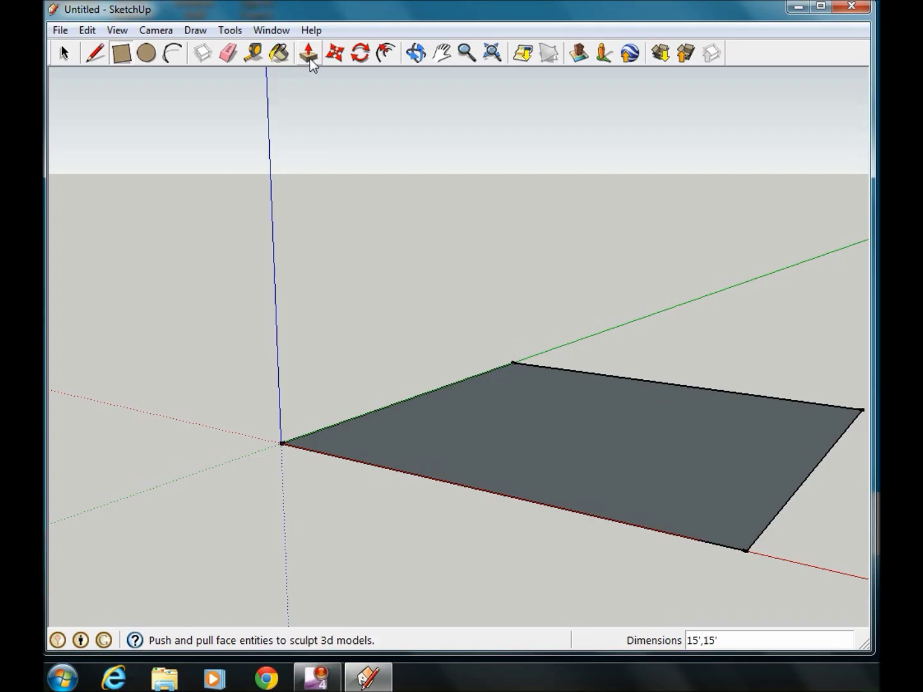
Push/Pull the 15' square floor up 10' into a solid box.
left_click(310, 59)
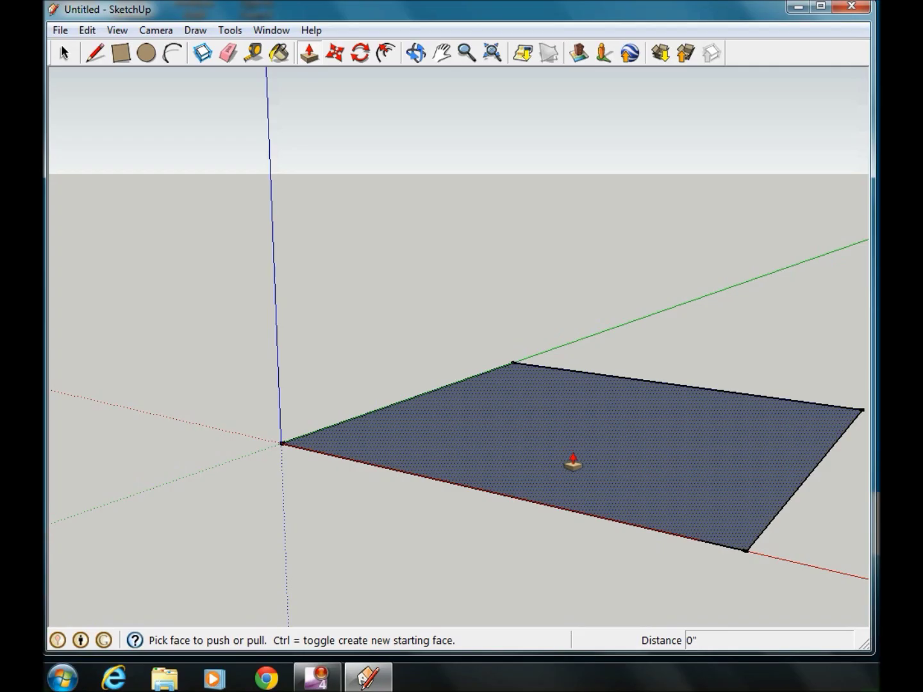
left_click_drag(571, 458, 585, 170)
type("10'")
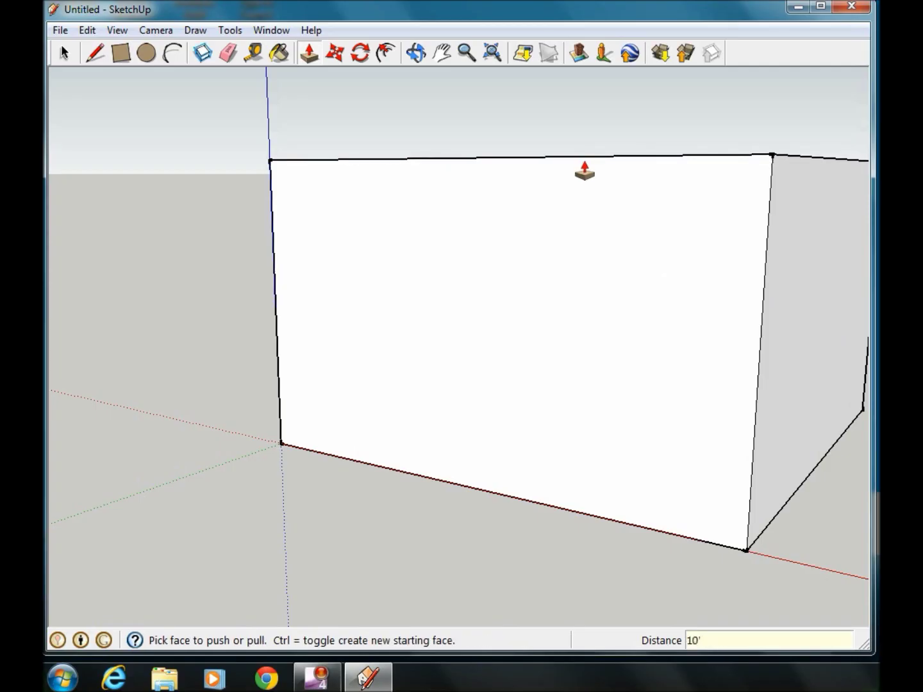
left_click(584, 172)
key("Return")
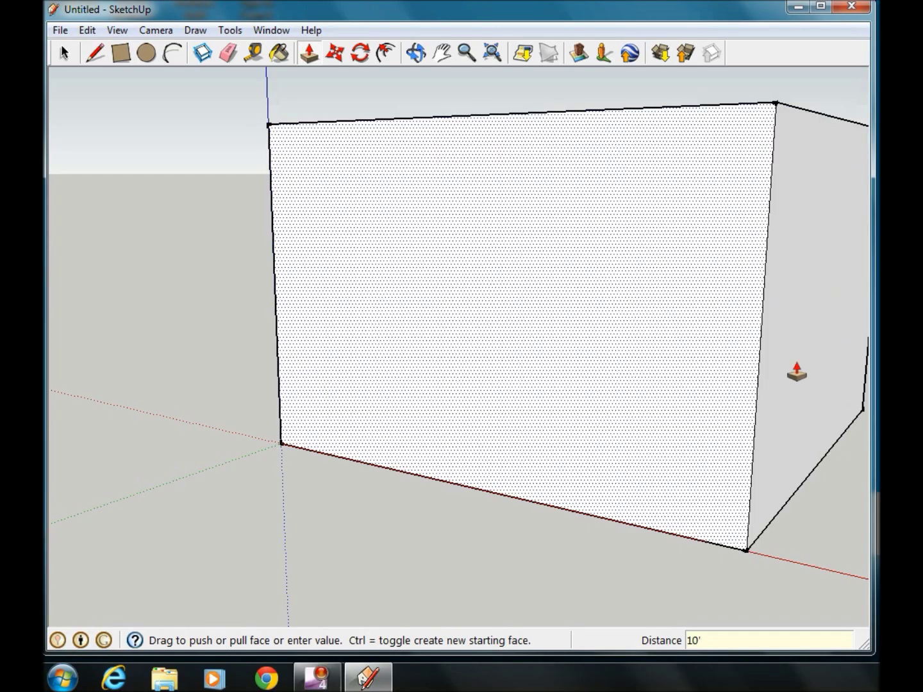
scroll(717, 330, "down", 5)
scroll(457, 375, "down", 2)
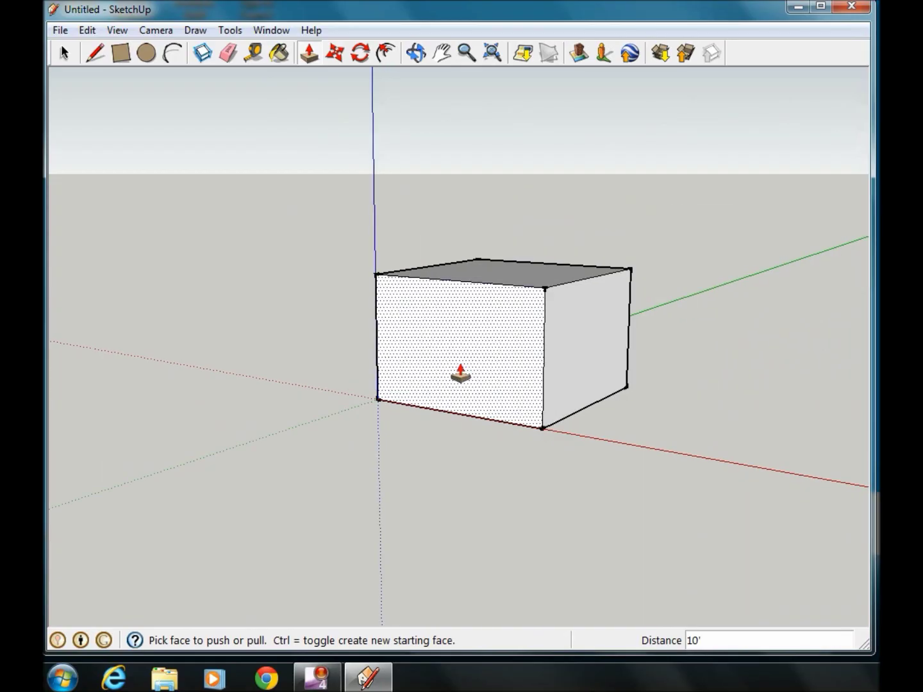
scroll(463, 374, "up", 1)
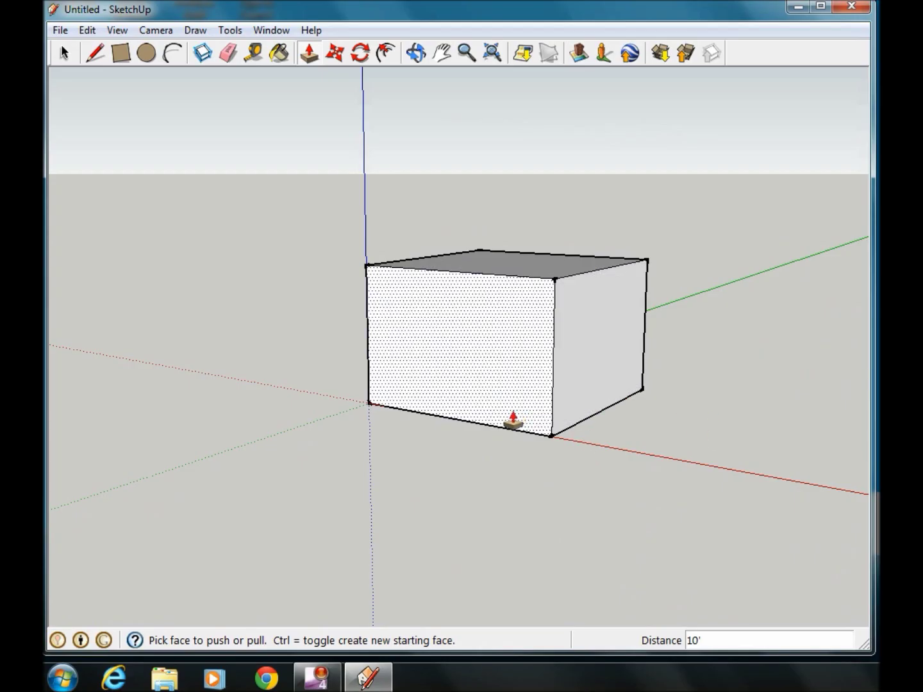
scroll(506, 371, "up", 2)
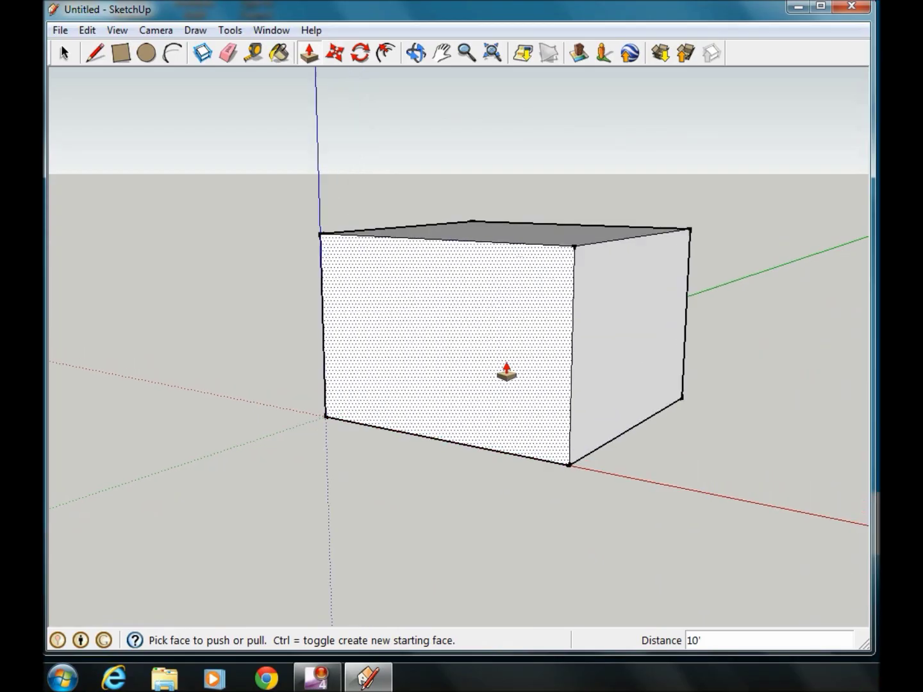
scroll(410, 373, "up", 2)
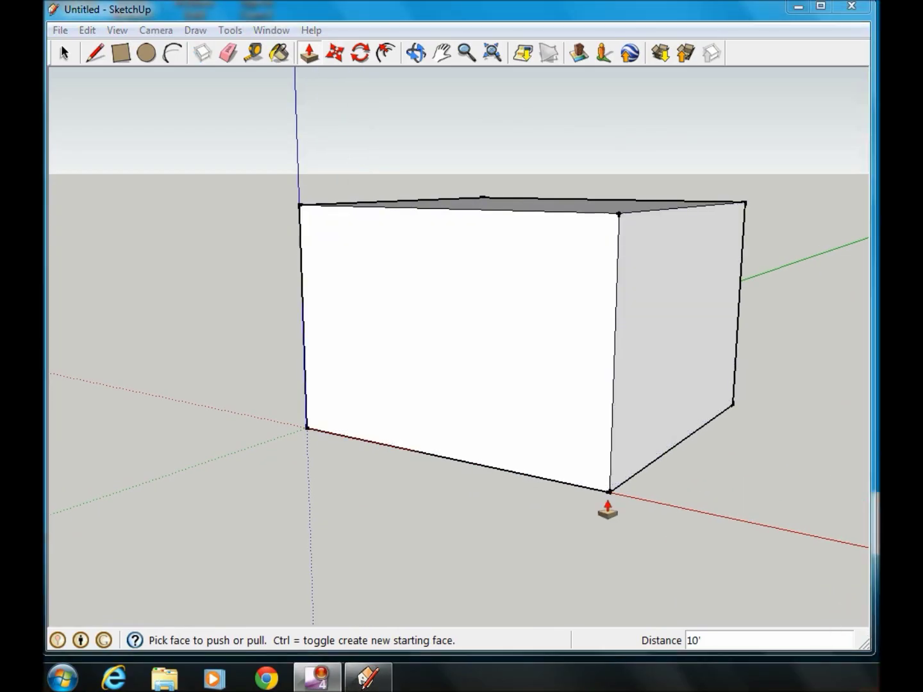
Place a Tape Measure guide line 3' above the front face's bottom edge.
left_click(98, 57)
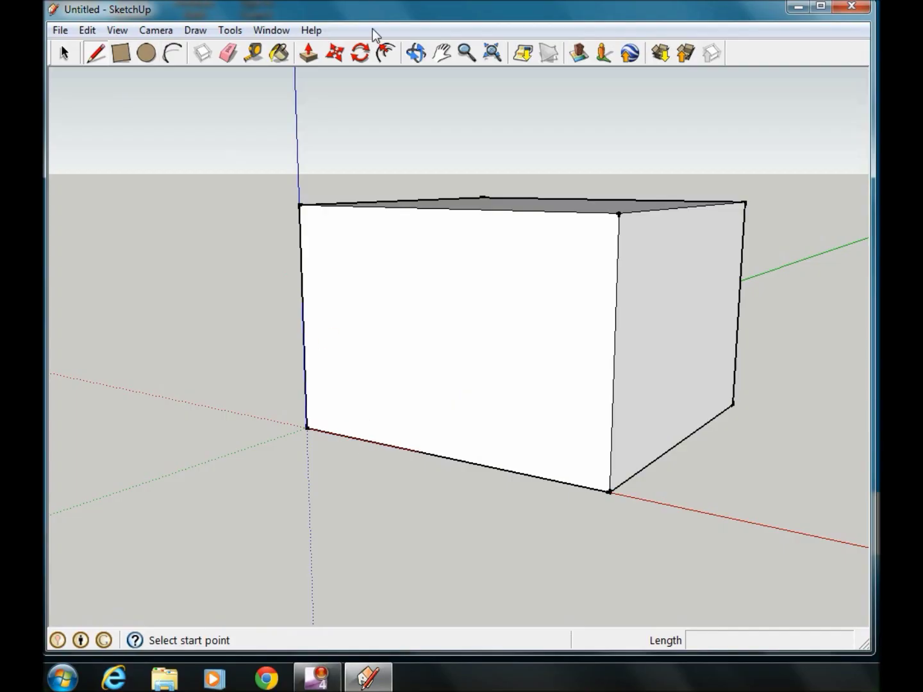
left_click(259, 52)
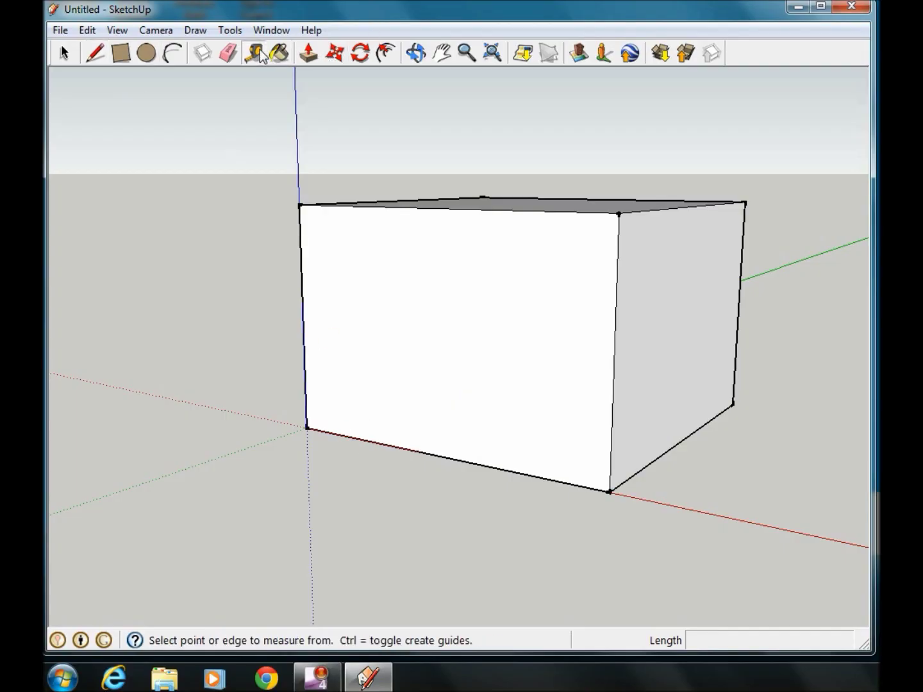
left_click(380, 443)
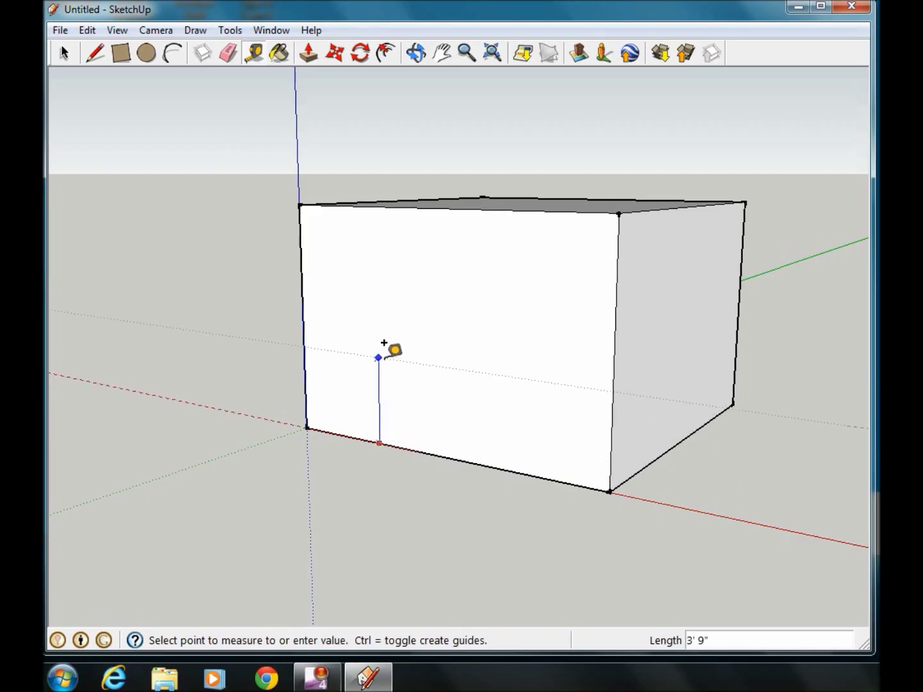
left_click(384, 344)
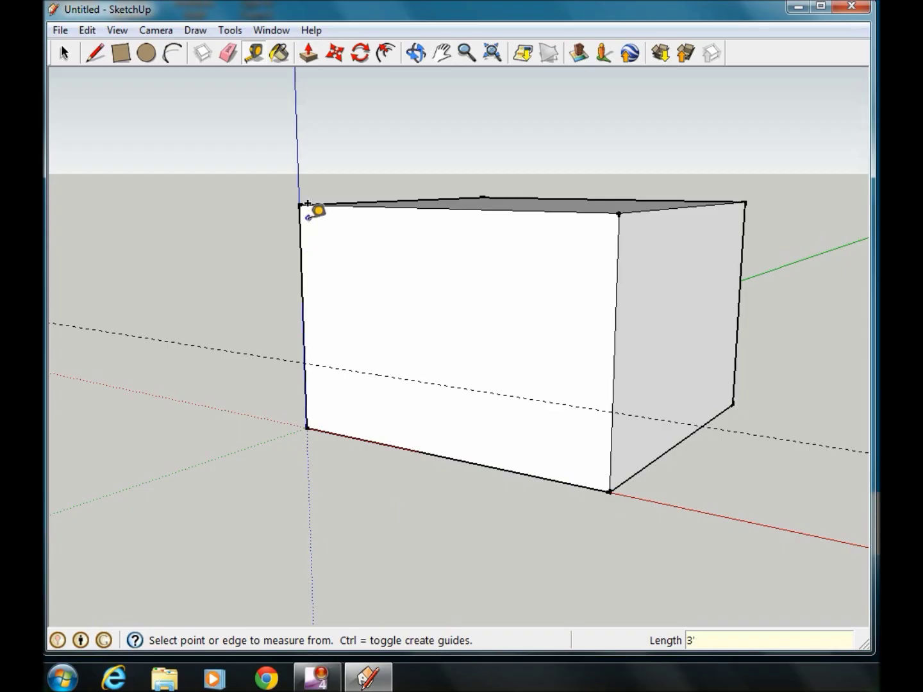
left_click(122, 55)
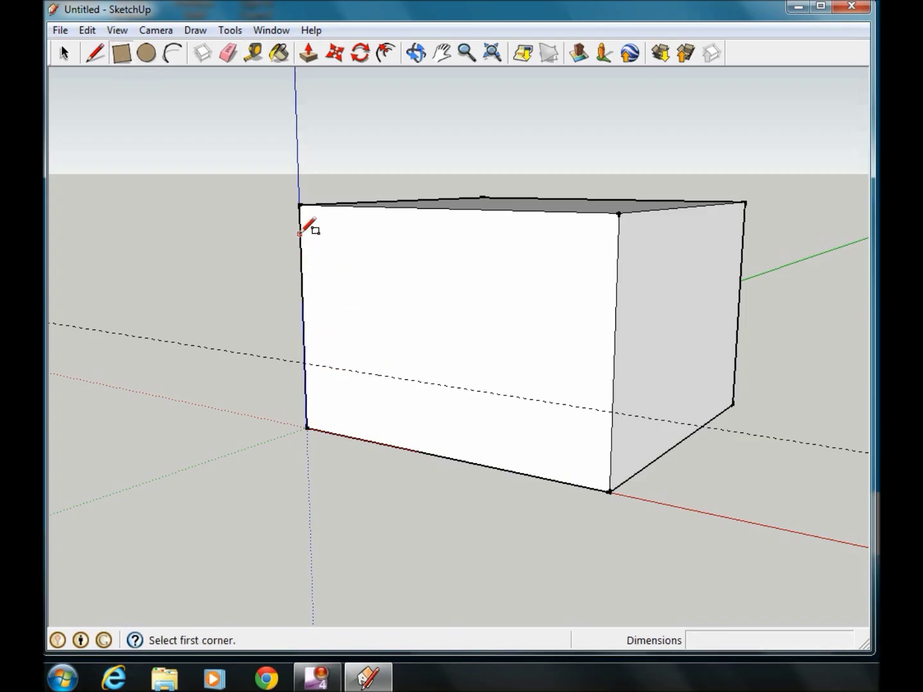
Draw a 4' by 3' window rectangle on the front wall, resting on the guide.
left_click(338, 368)
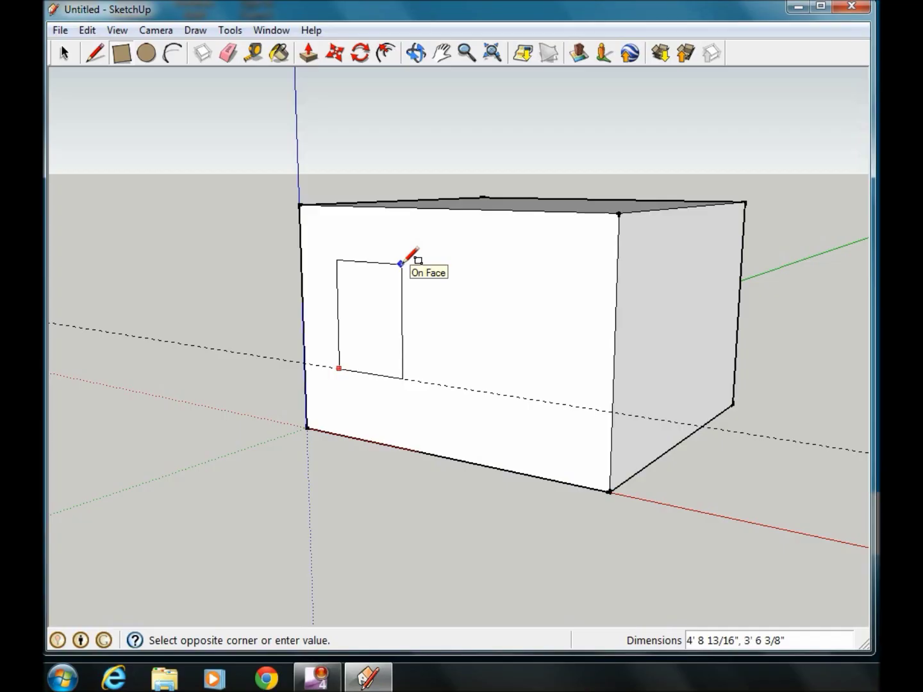
left_click(401, 264)
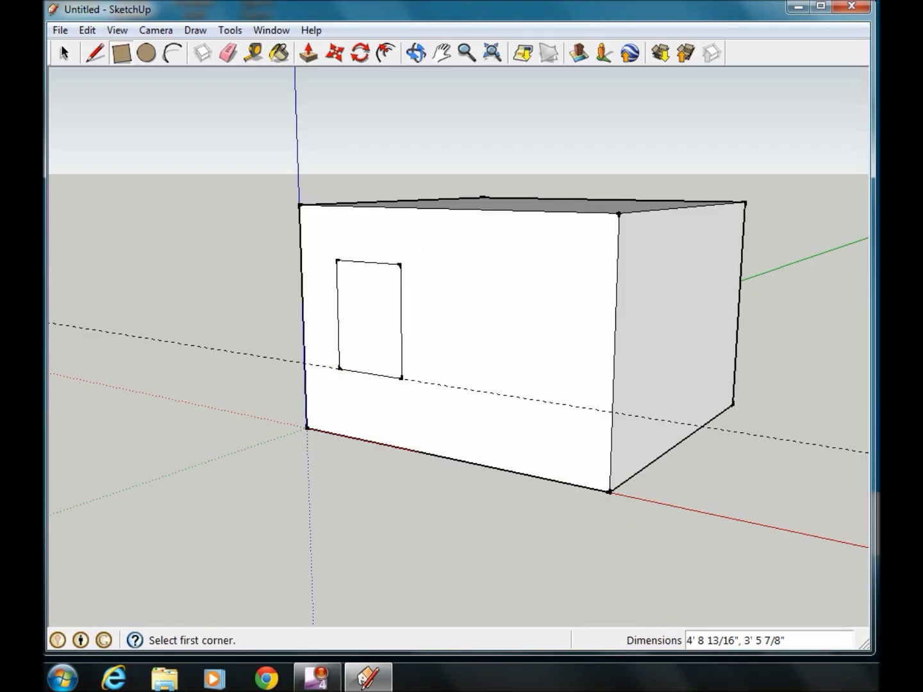
type("4',3")
key("Return")
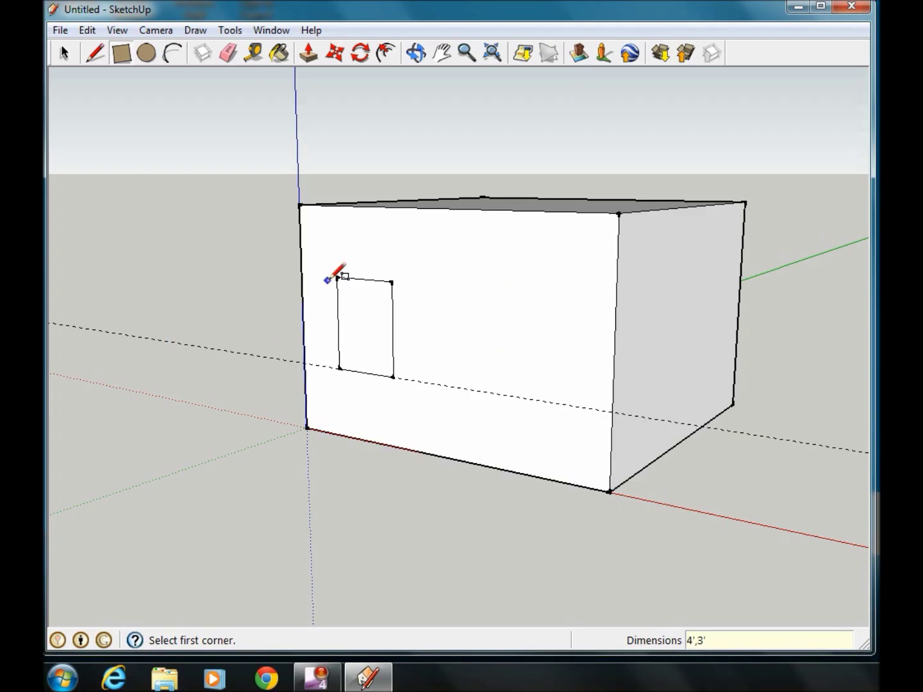
Orbit and zoom the view to face the front wall head-on.
scroll(327, 269, "up", 5)
middle_click_drag(660, 274, 495, 326)
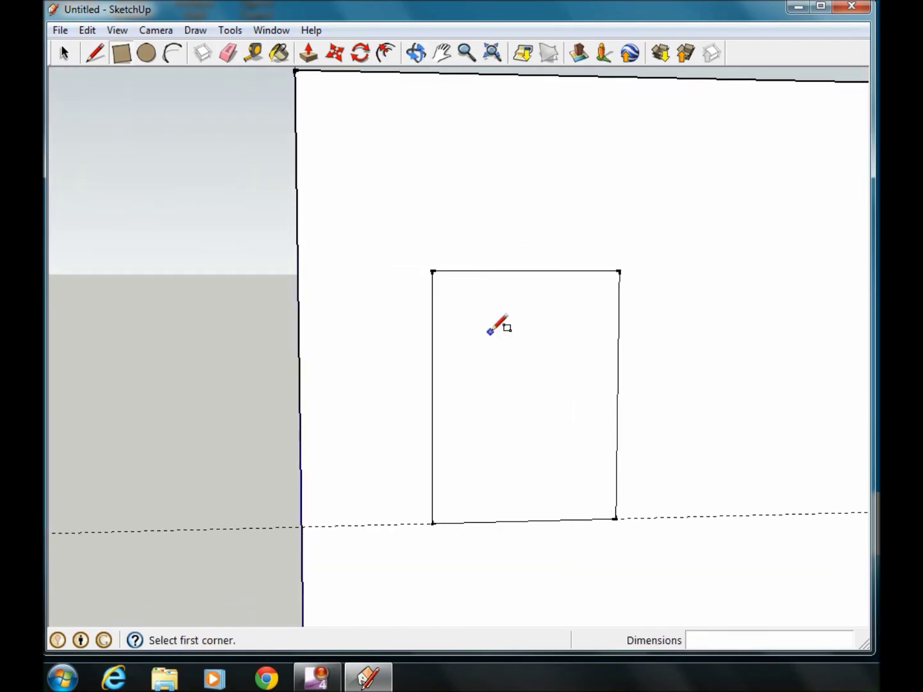
scroll(500, 324, "down", 2)
scroll(377, 329, "down", 3)
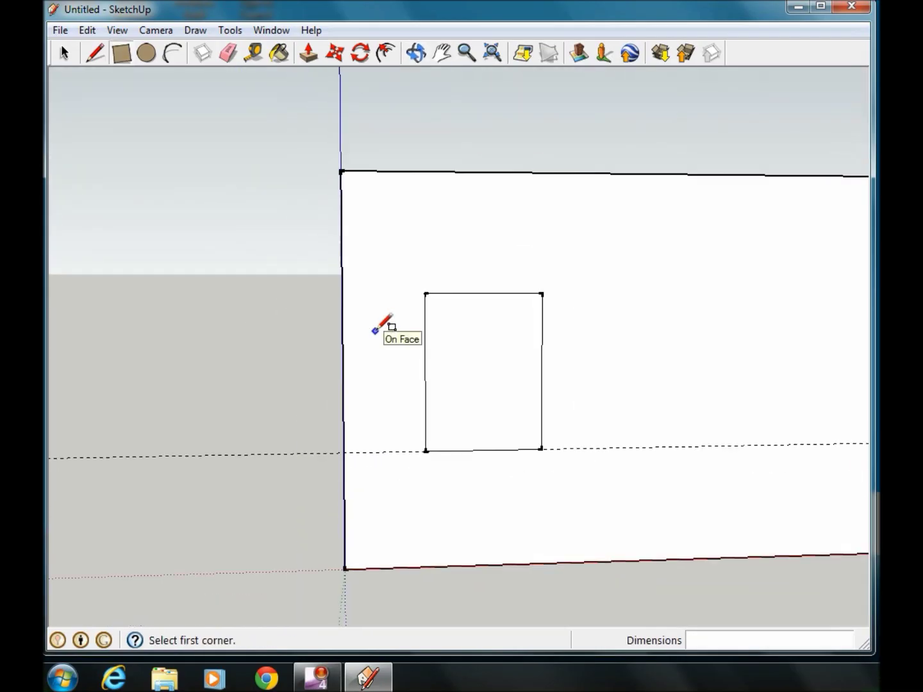
scroll(369, 328, "up", 1)
scroll(366, 330, "up", 1)
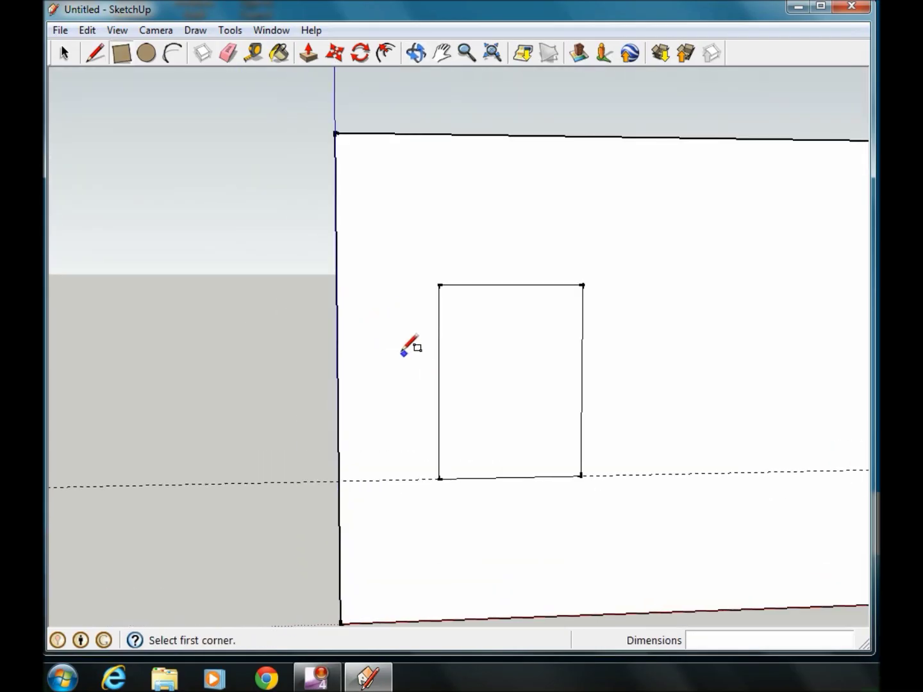
scroll(398, 353, "down", 1)
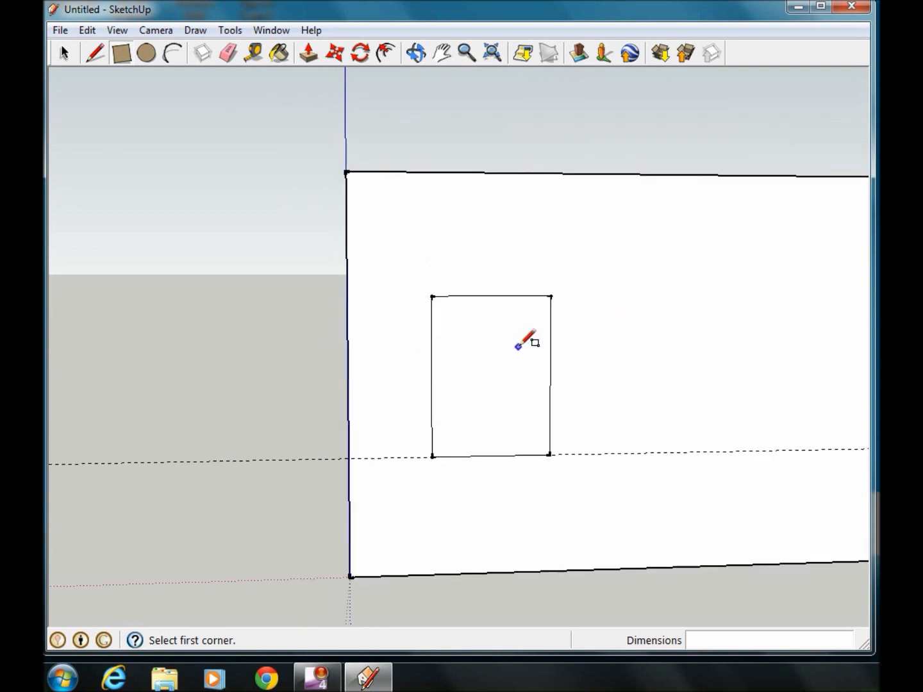
scroll(539, 343, "up", 1)
mouse_move(655, 268)
middle_mouse_down()
mouse_move(637, 290)
mouse_move(641, 277)
middle_mouse_up()
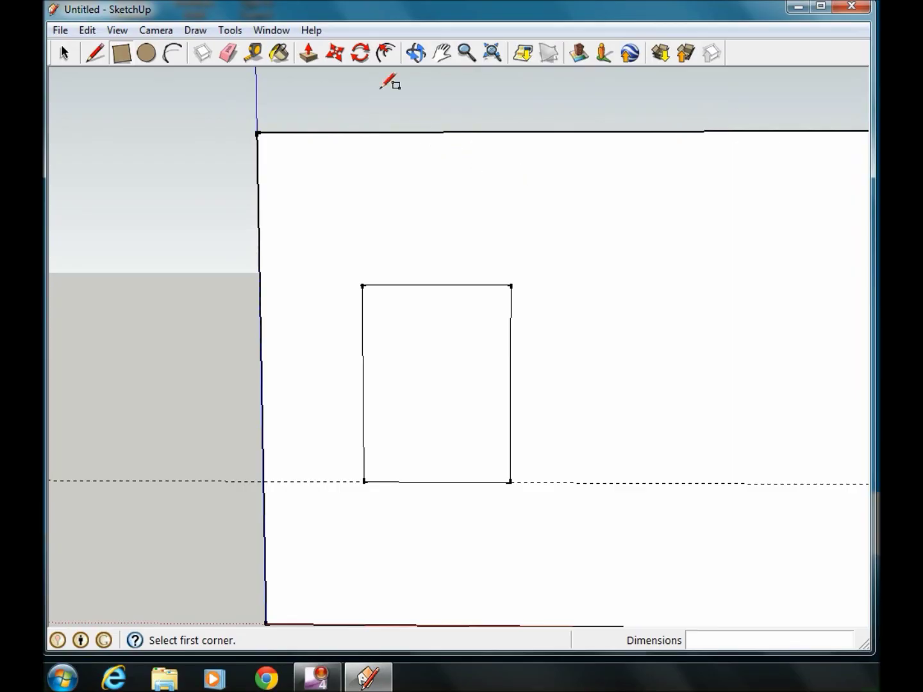
left_click(386, 53)
scroll(363, 470, "up", 3)
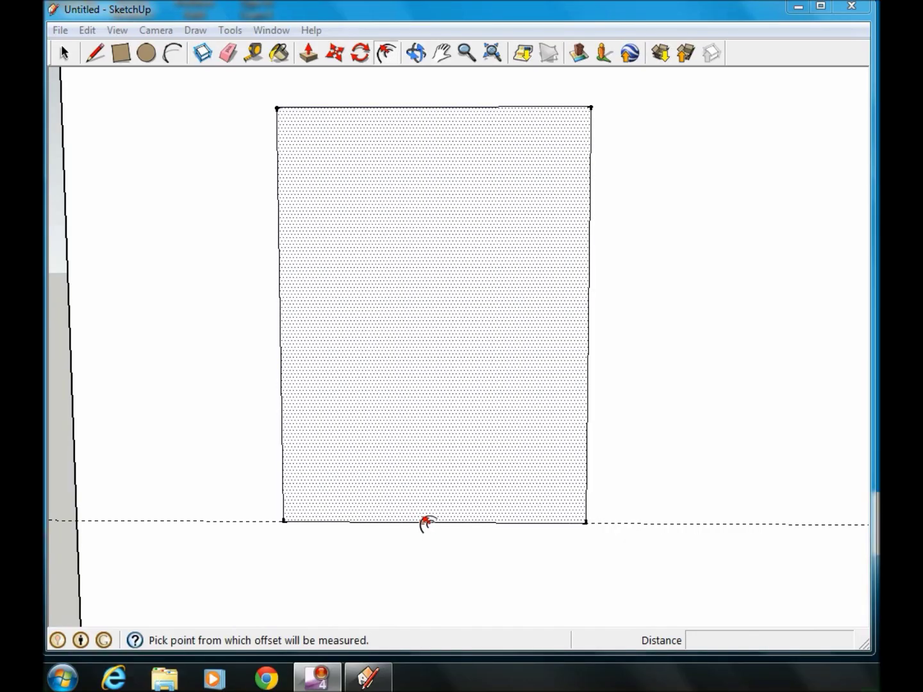
Offset the window rectangle outward by 6 inches to create the frame band.
left_click(422, 523)
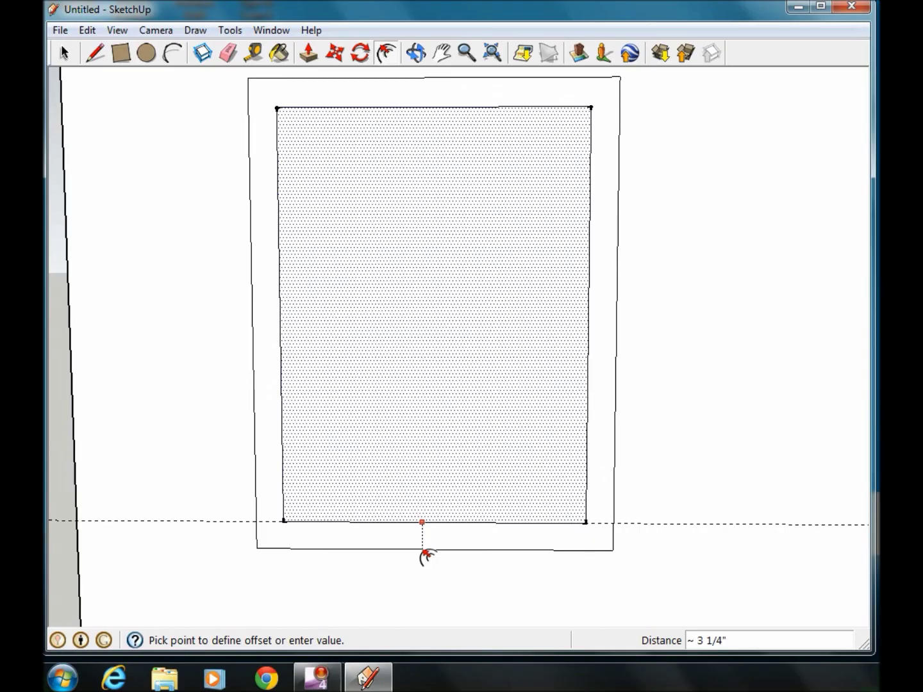
left_click(424, 549)
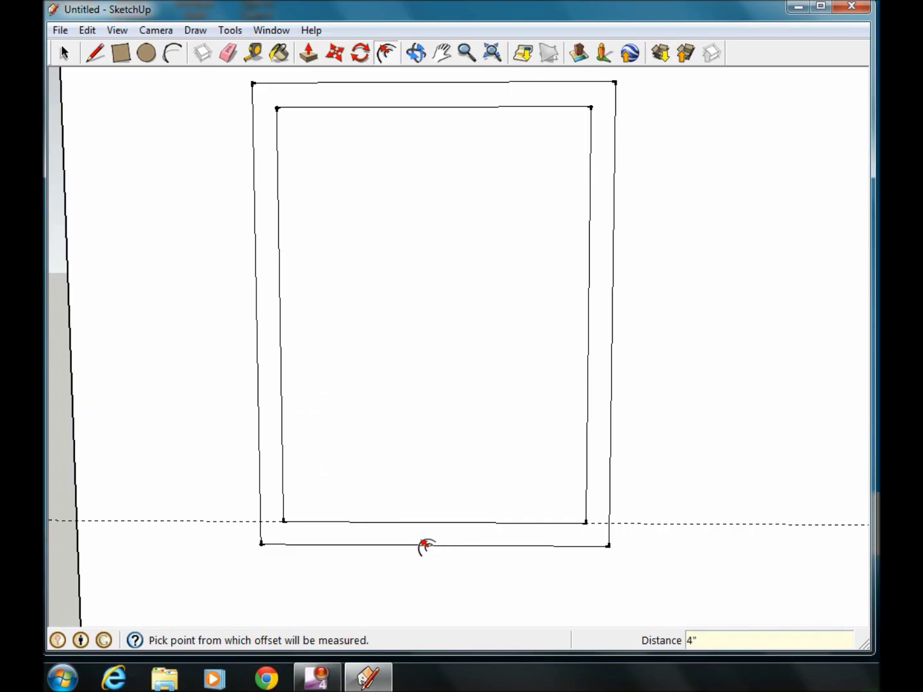
type("6")
key("Return")
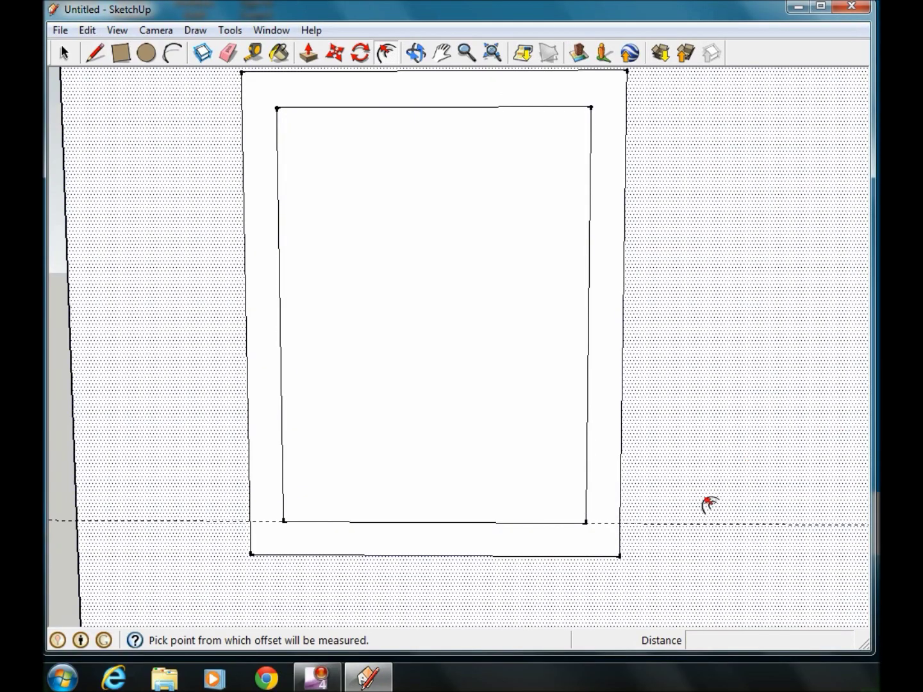
scroll(710, 505, "down", 1)
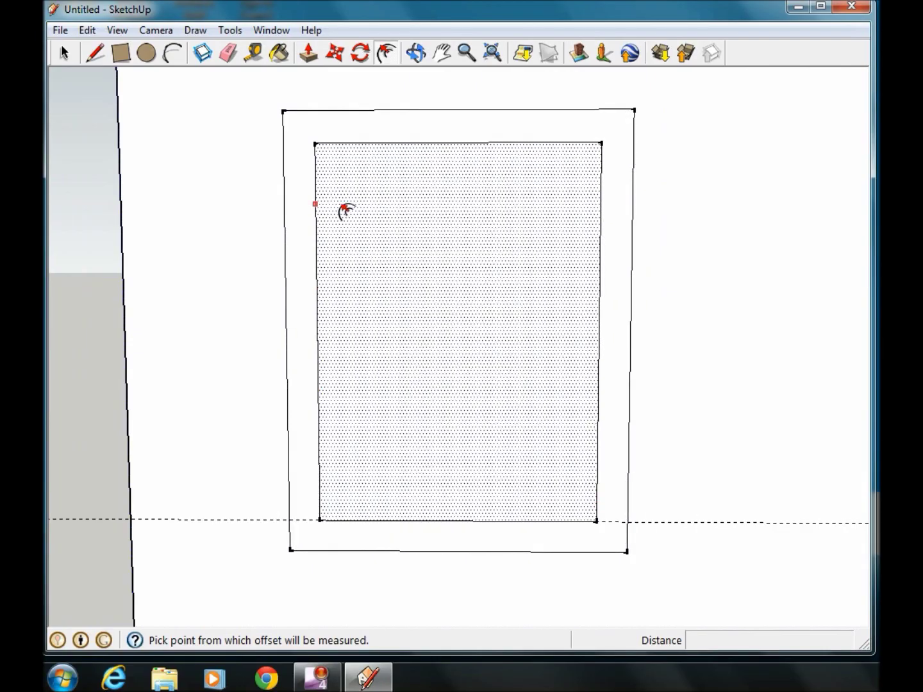
Pull the selected frame band face out 2 inches from the wall.
left_click(309, 54)
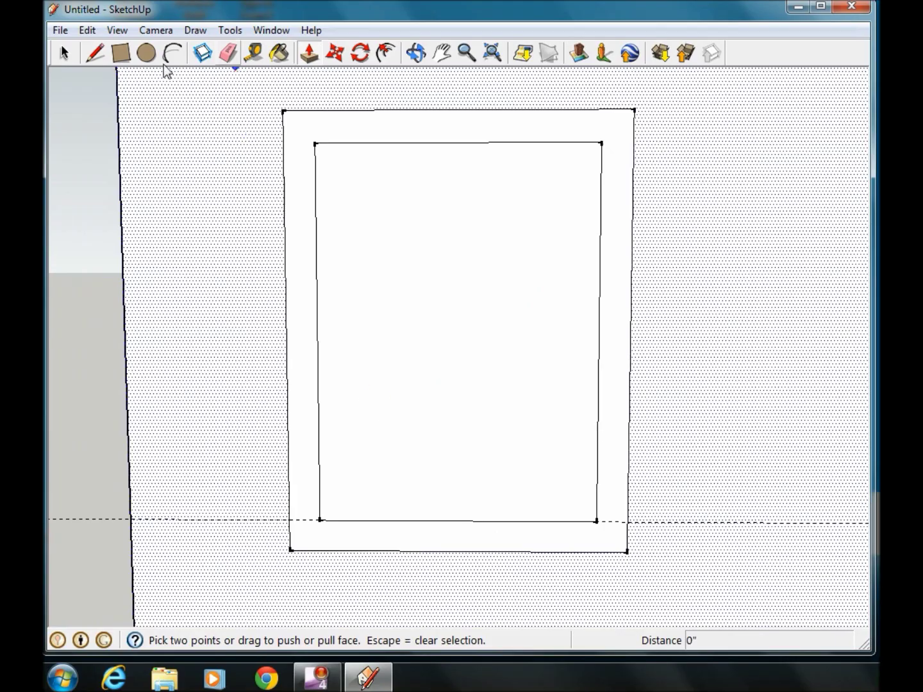
left_click(63, 53)
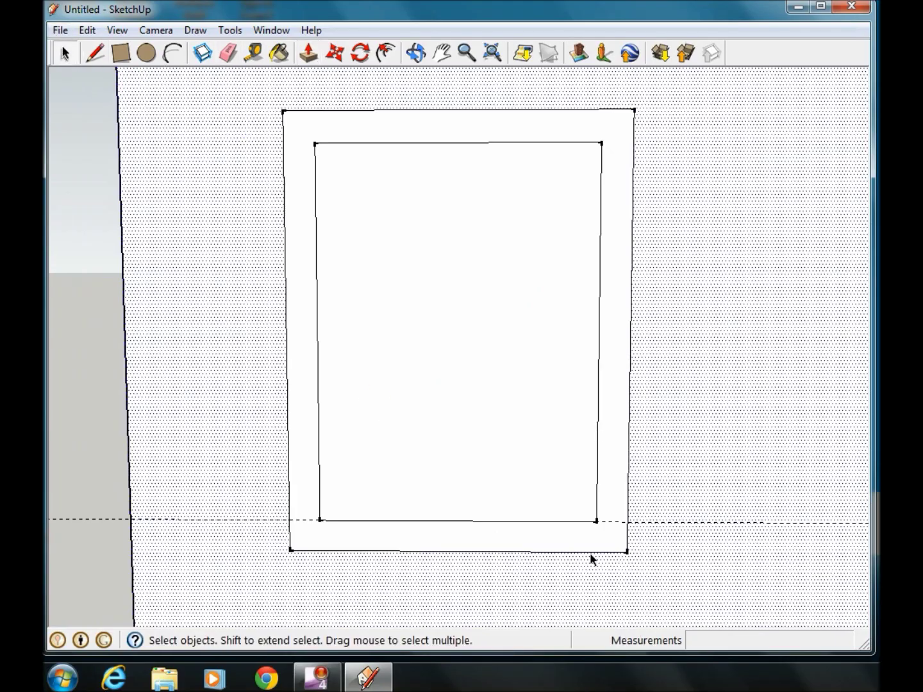
left_click(587, 535)
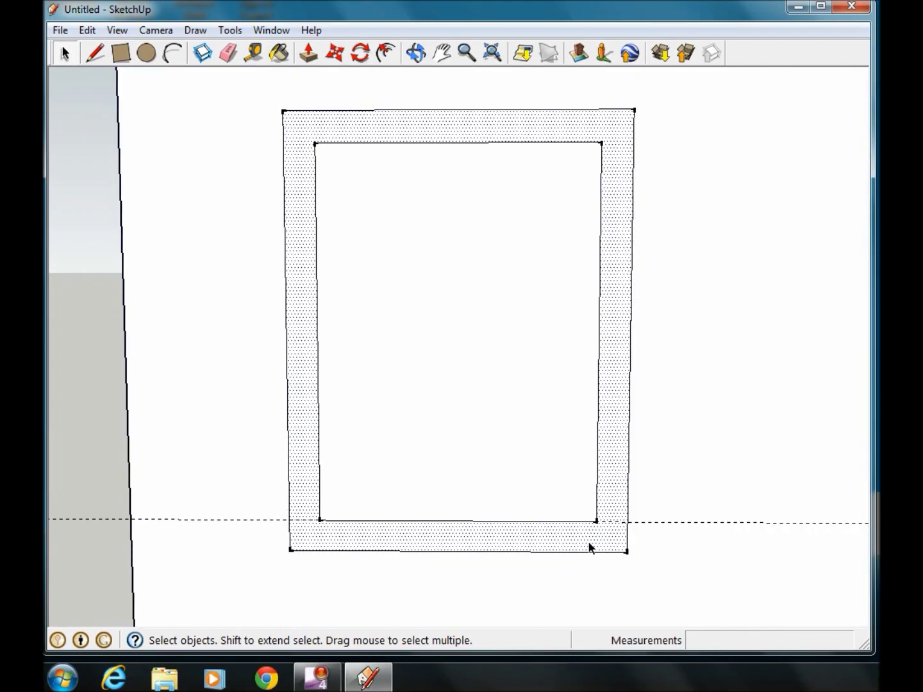
left_click(313, 56)
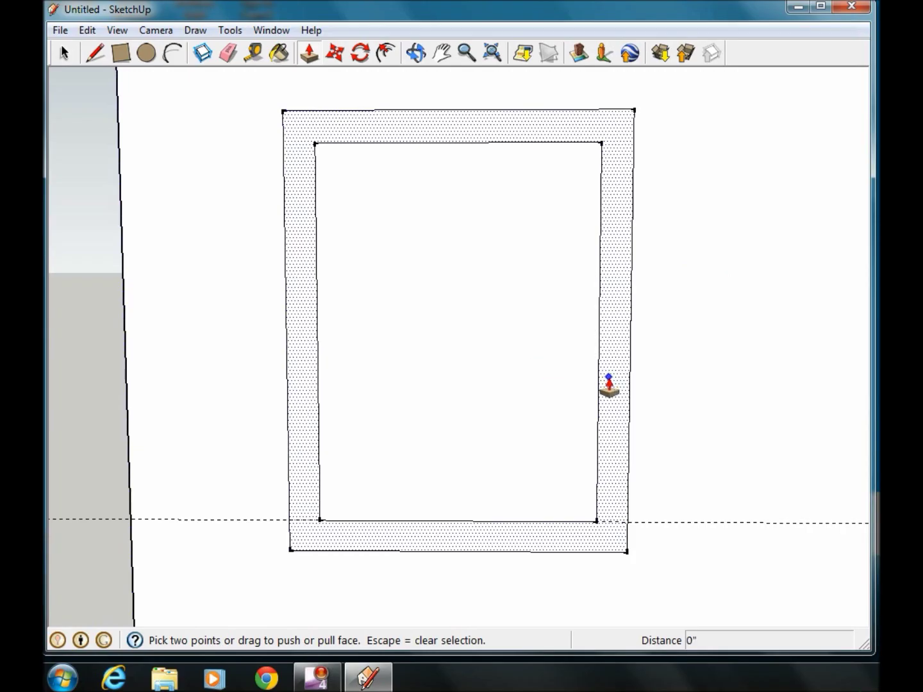
left_click_drag(609, 384, 725, 391)
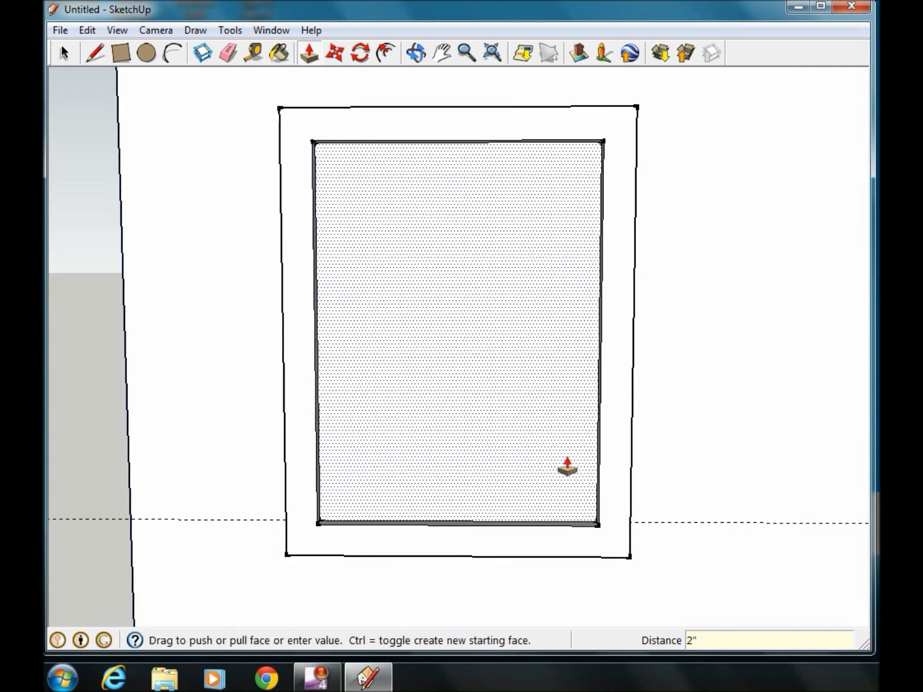
Recess the inner window face 2 inches into the wall.
middle_click_drag(674, 330, 701, 441)
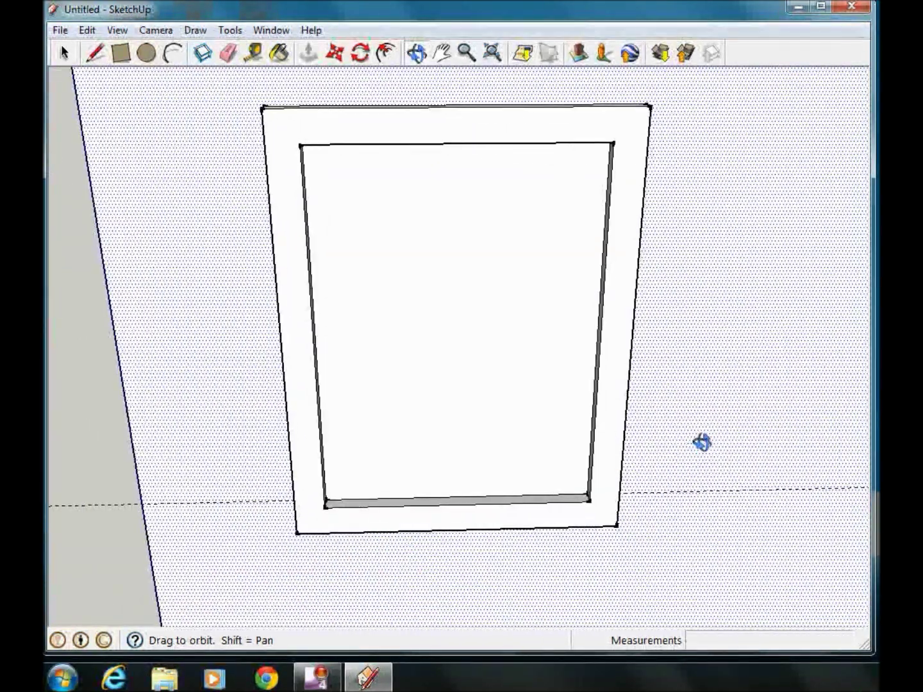
middle_click_drag(497, 436, 762, 380)
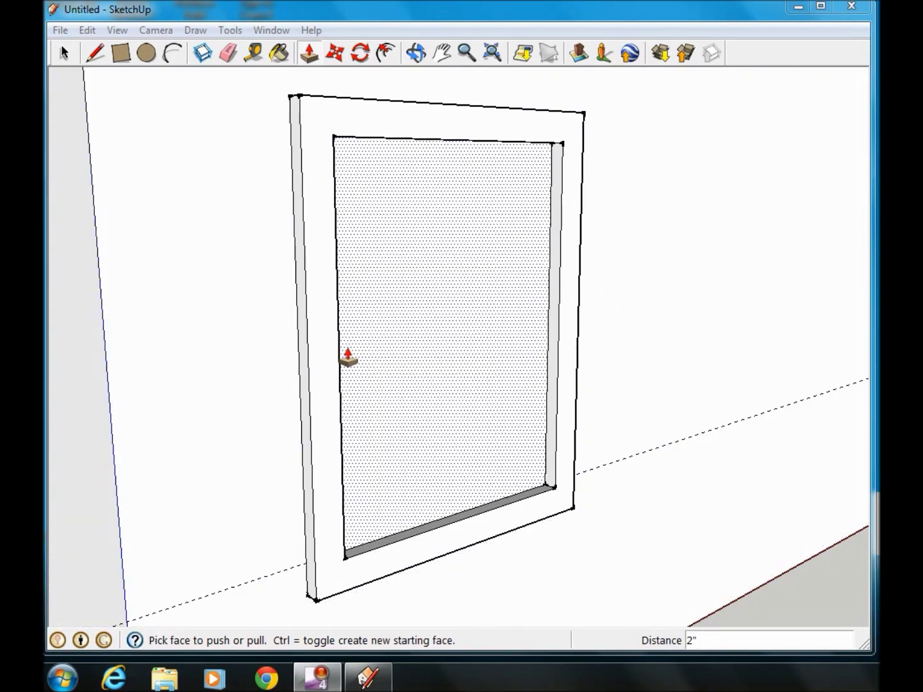
middle_click_drag(686, 313, 400, 373)
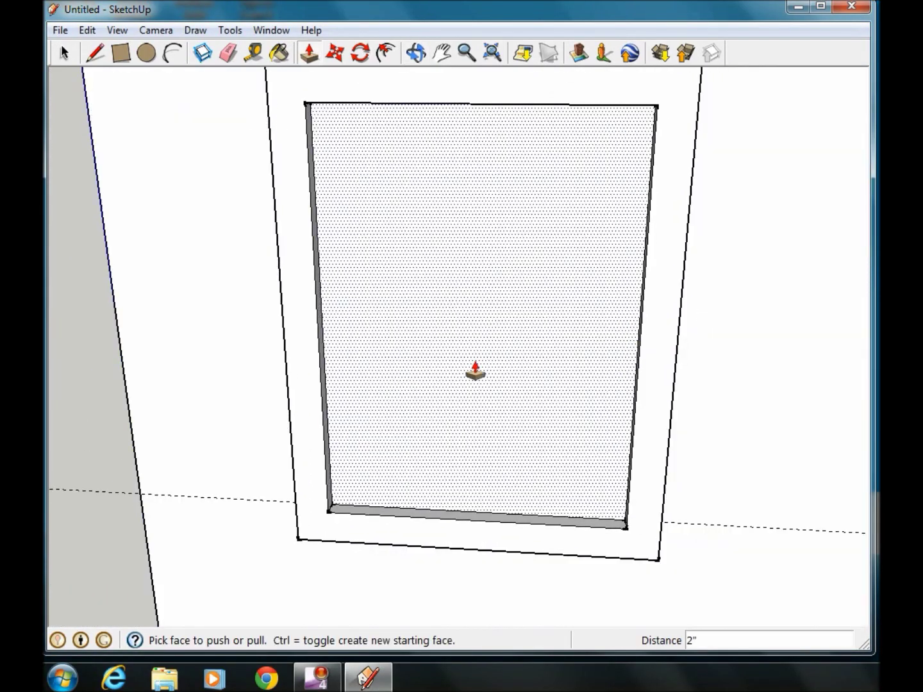
left_click(467, 382)
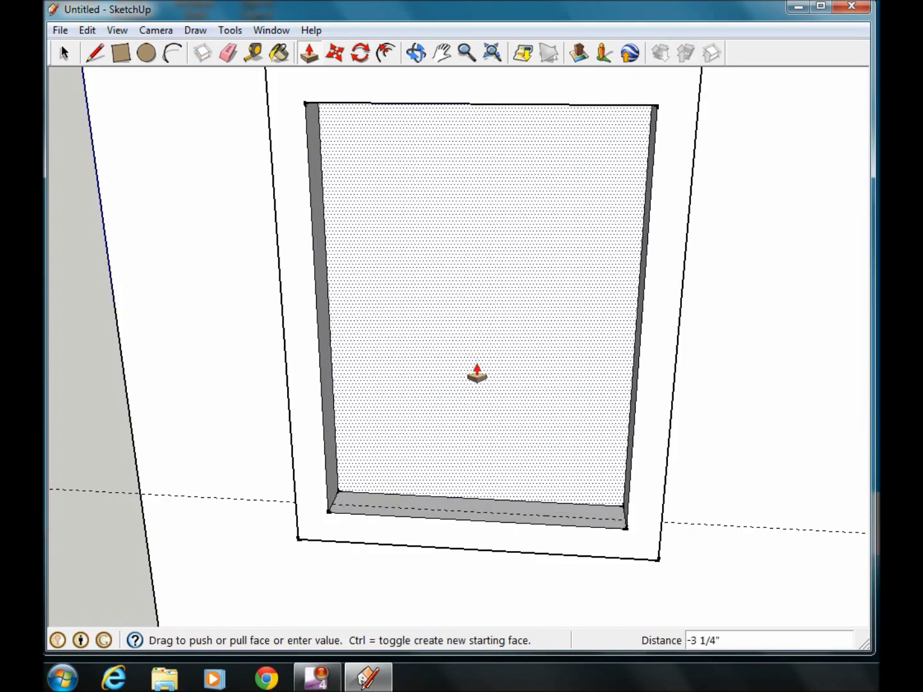
left_click(477, 375)
key("Delete")
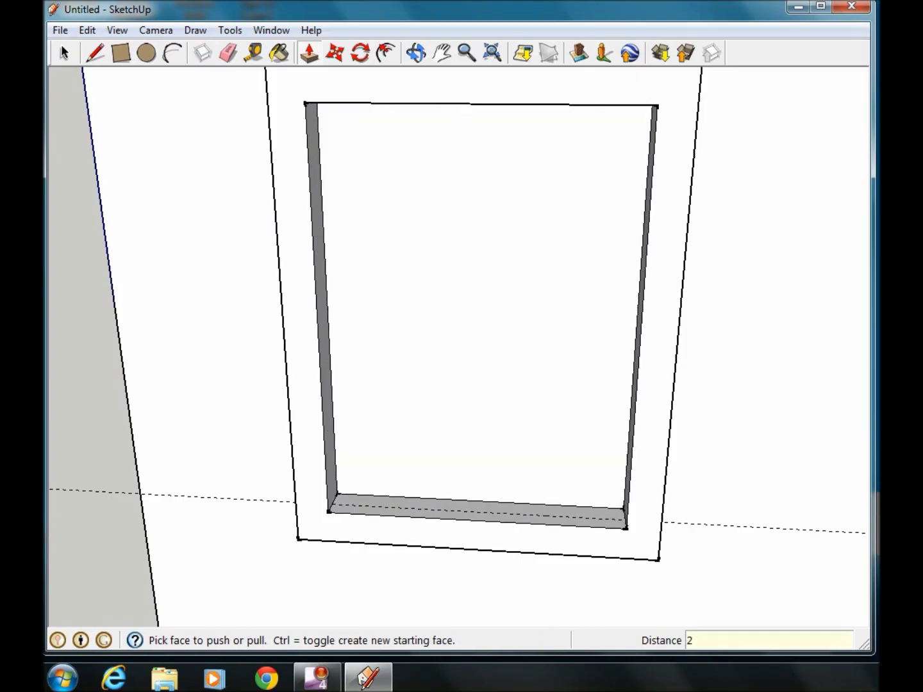
key("Return")
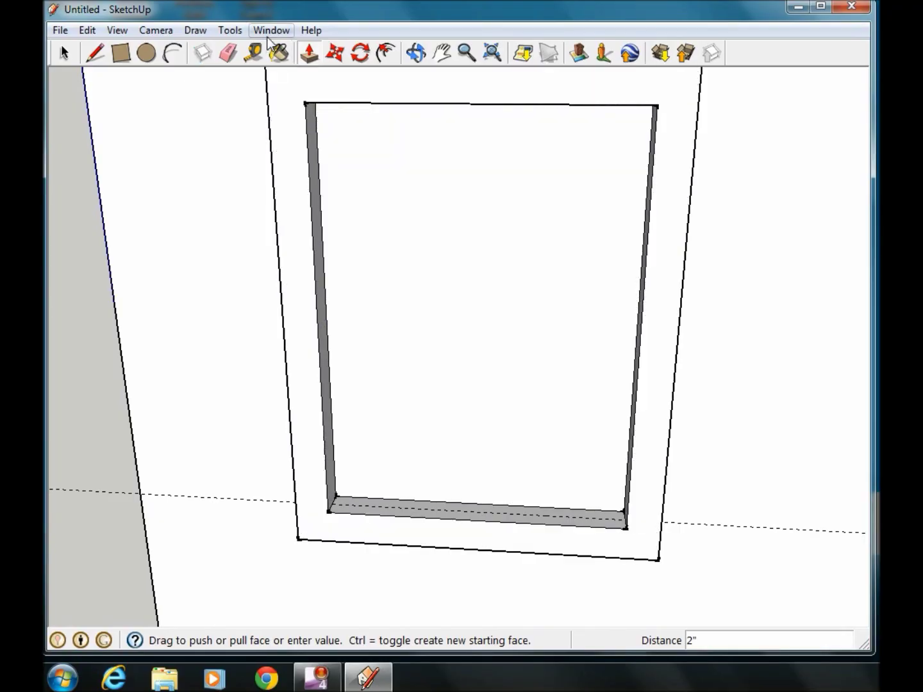
Inset a 2-inch ring outline inside the recessed window opening.
left_click(385, 54)
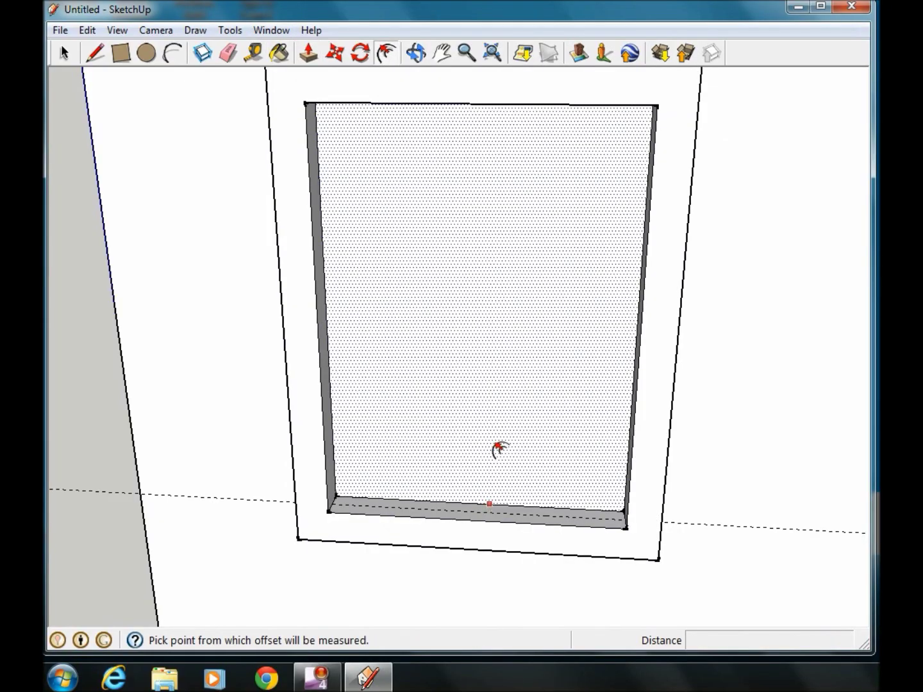
middle_click_drag(637, 427, 636, 376)
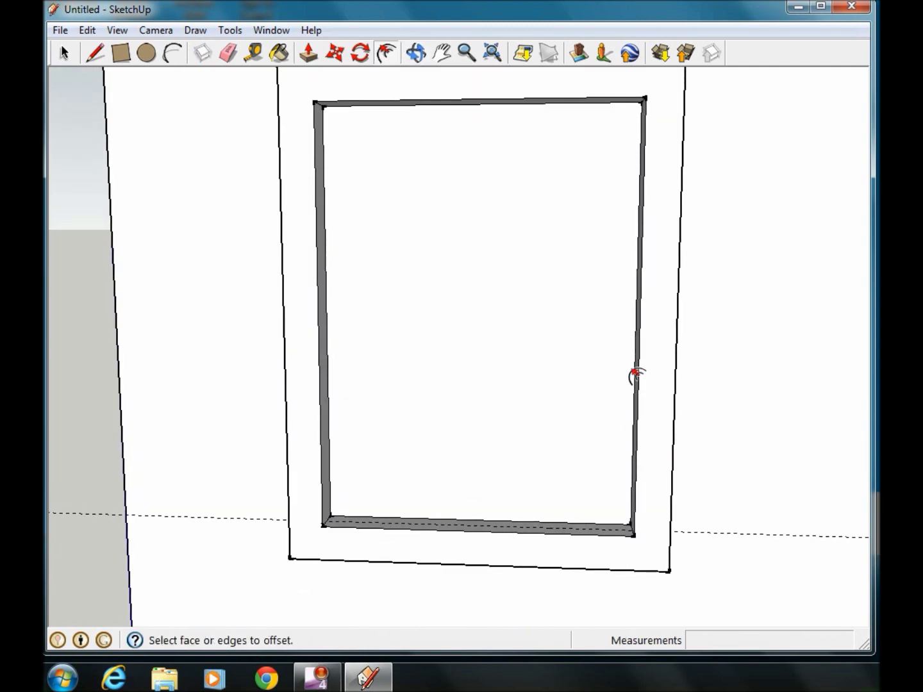
left_click(537, 520)
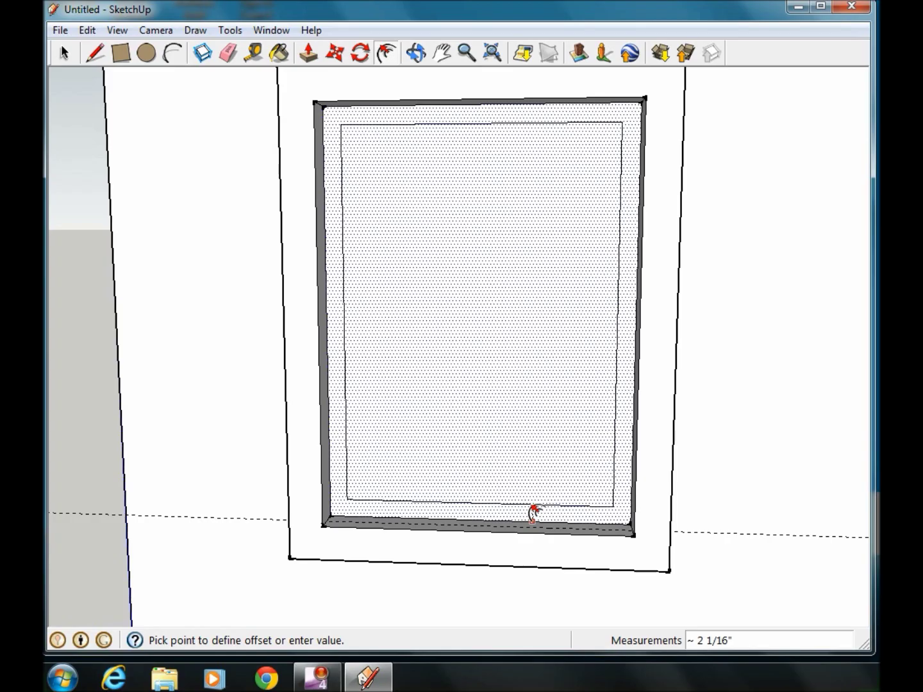
left_click(533, 513)
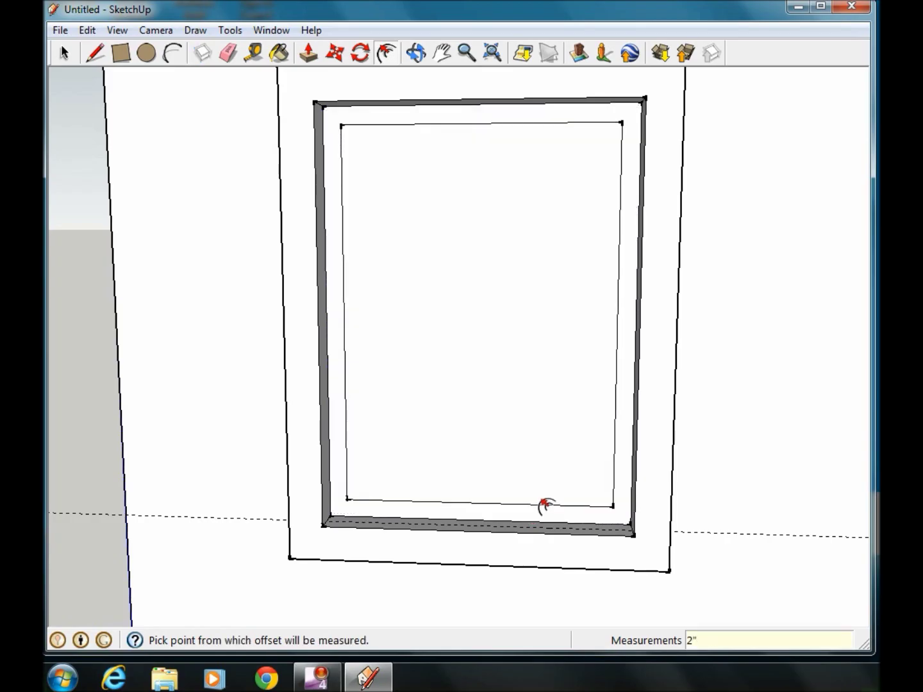
type("2")
key("Return")
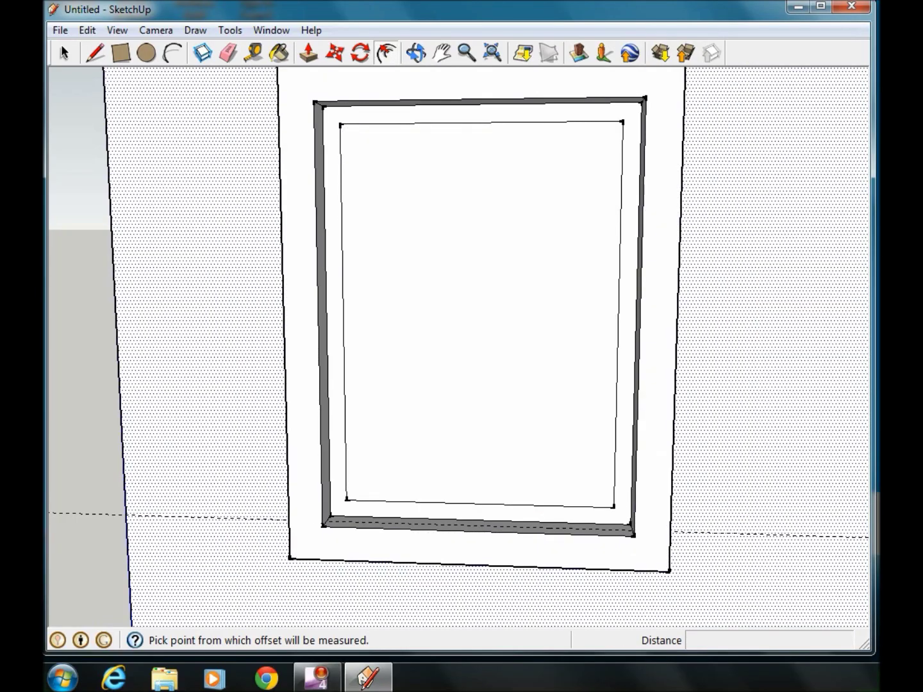
Pull the sash ring out 1 1/2 inches and push the pane back 1 inch.
left_click(309, 55)
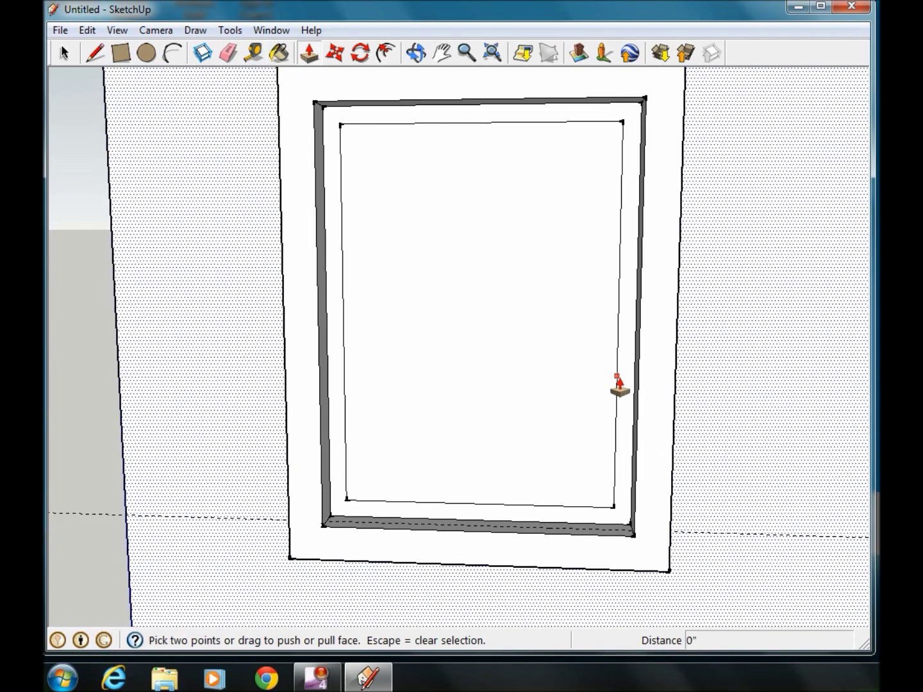
left_click(64, 54)
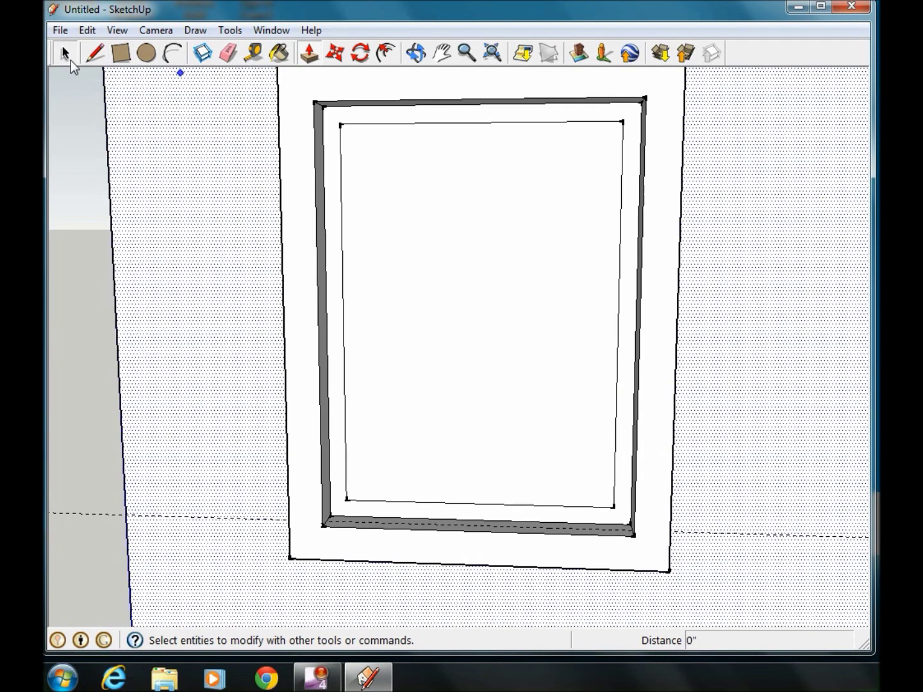
left_click(627, 389)
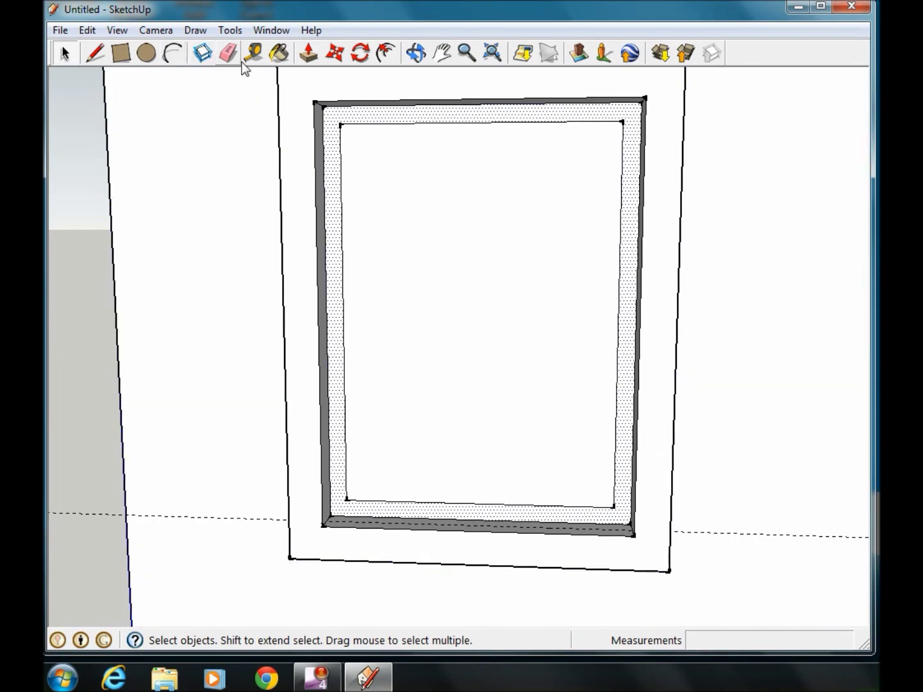
left_click(308, 53)
left_click(628, 313)
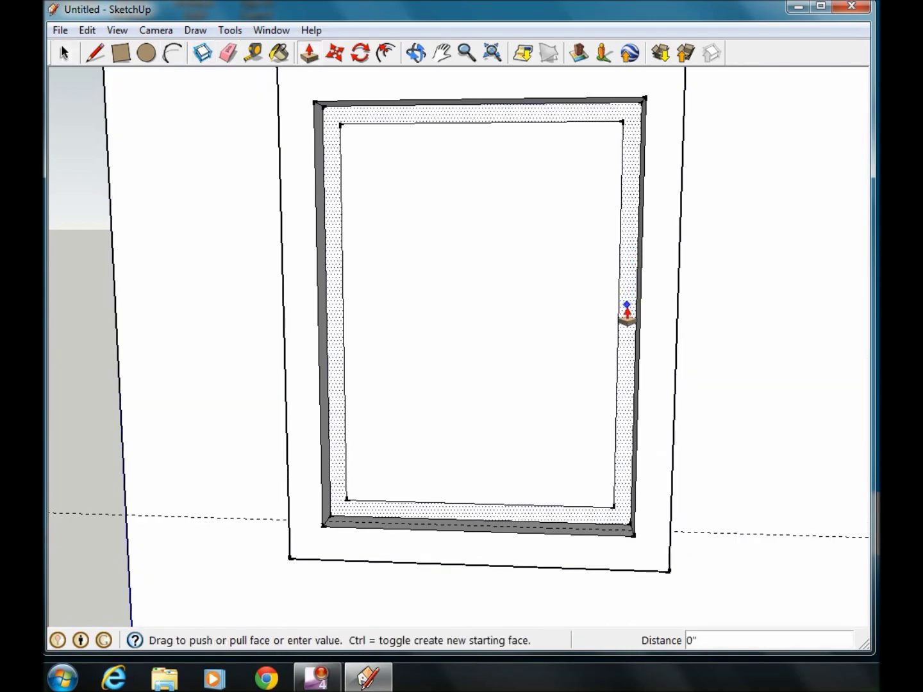
type("1 1/2")
key("Return")
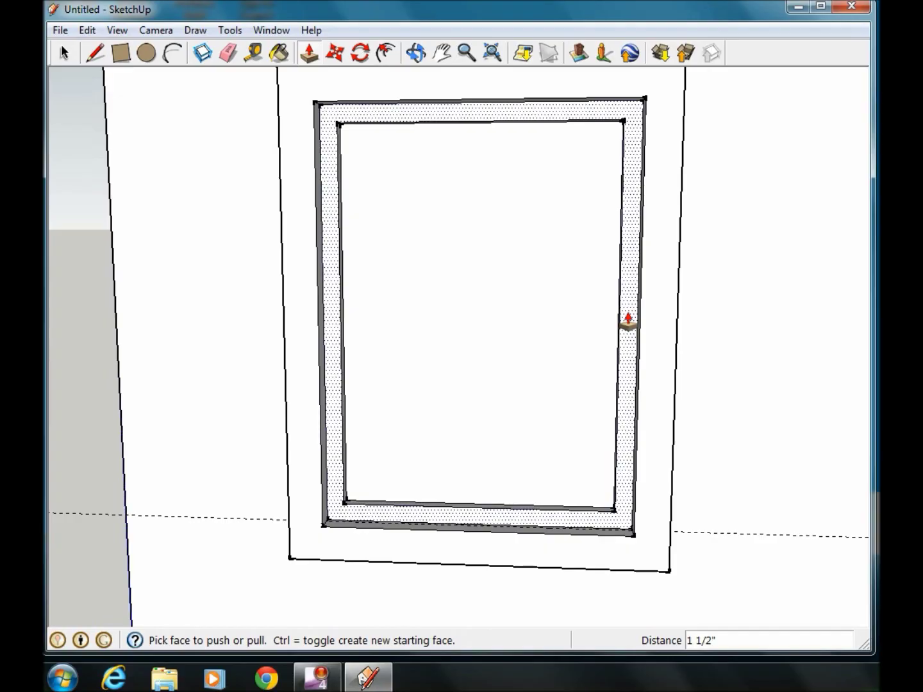
left_click(628, 321)
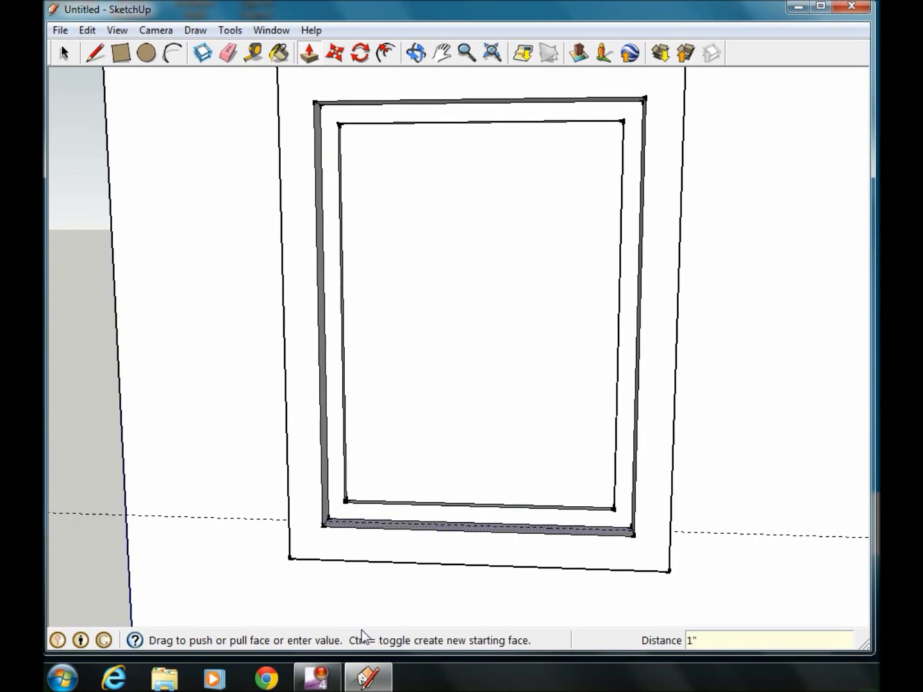
left_click(528, 332)
scroll(521, 330, "up", 1)
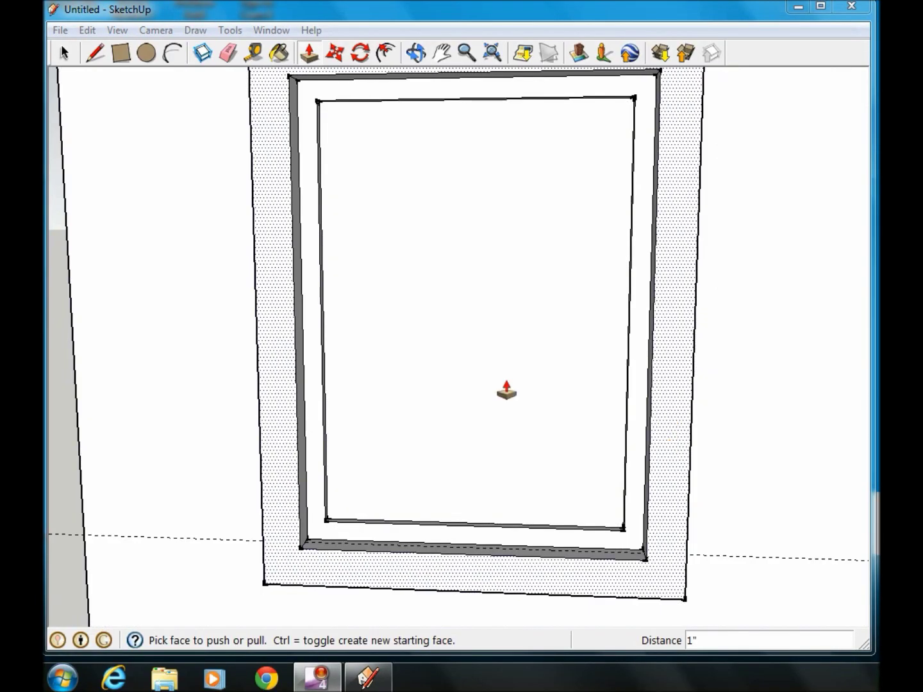
Draw a vertical line from the pane's bottom-edge midpoint to its top-edge midpoint.
left_click(65, 58)
scroll(411, 235, "up", 2)
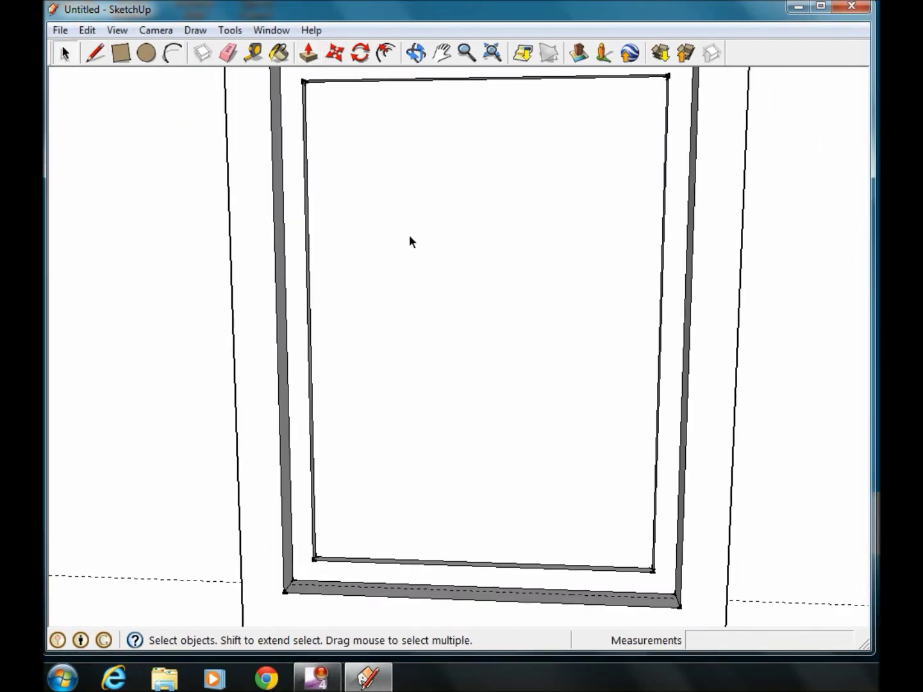
scroll(416, 235, "down", 1)
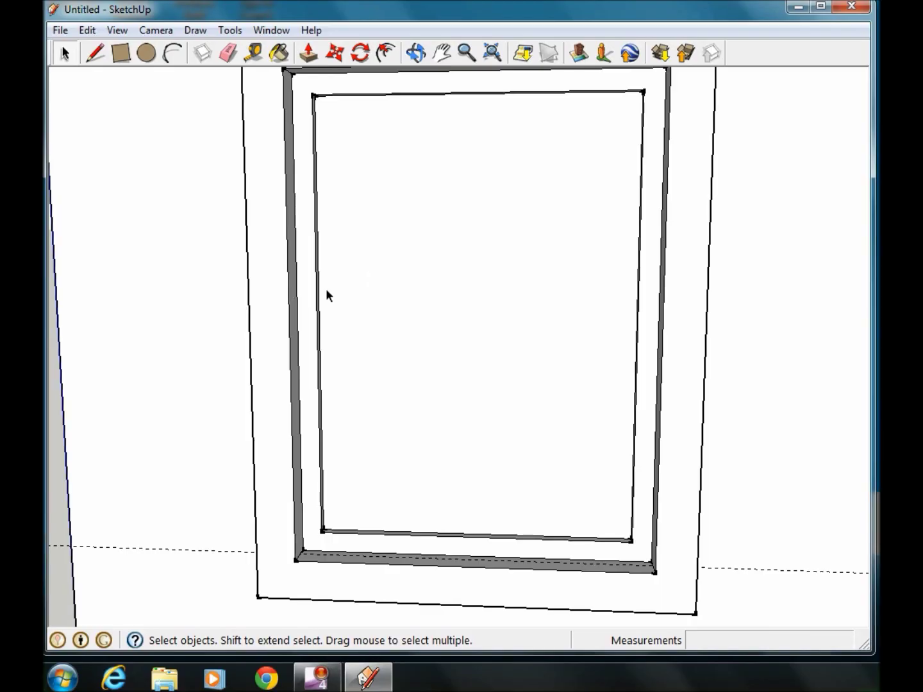
scroll(326, 290, "up", 2)
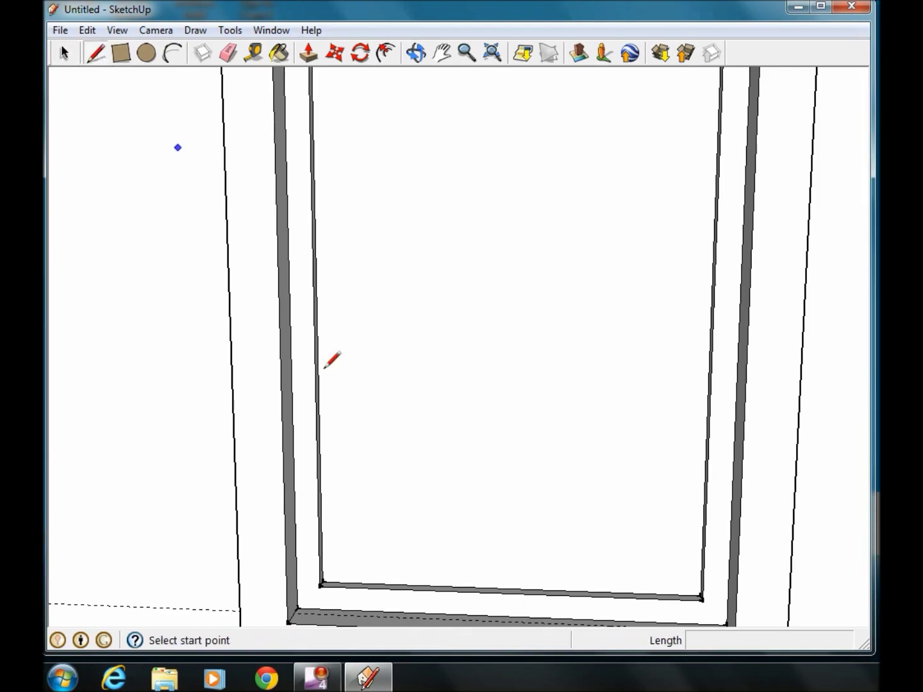
left_click(507, 589)
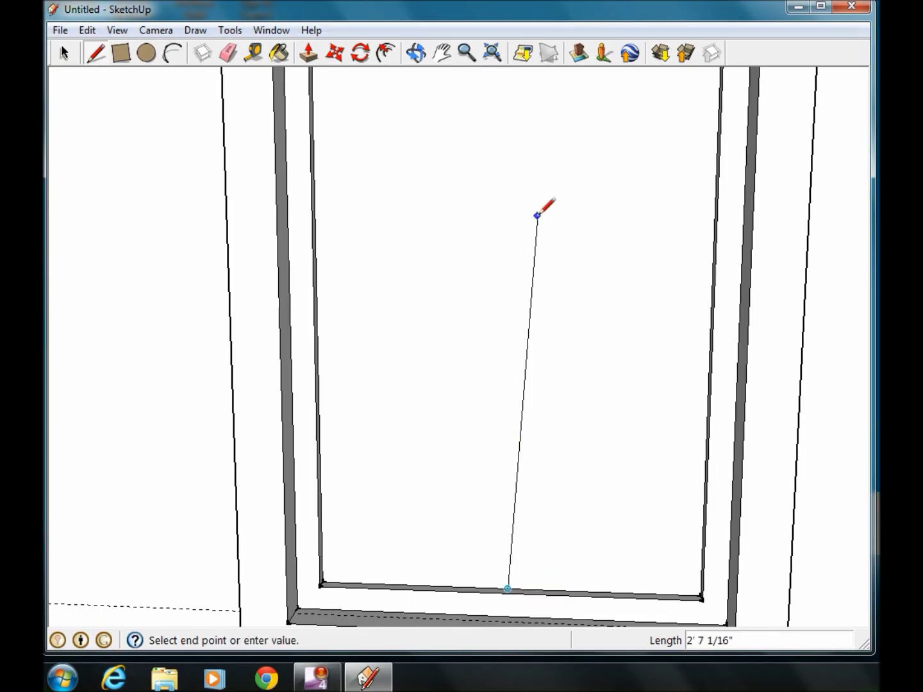
scroll(510, 215, "down", 1)
scroll(510, 215, "down", 1)
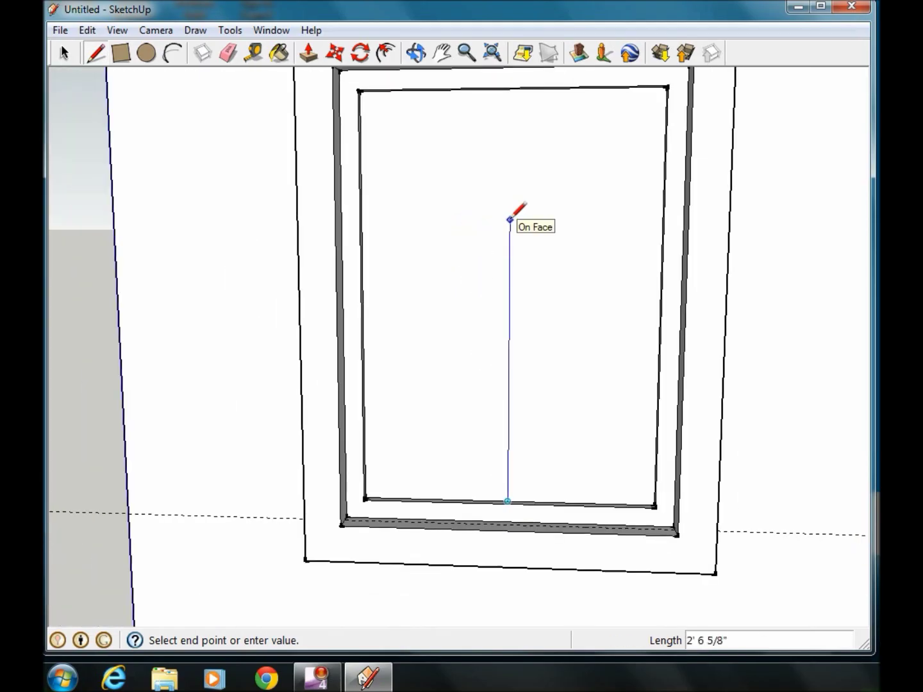
mouse_move(515, 137)
middle_mouse_down()
mouse_move(511, 67)
mouse_move(507, 130)
middle_mouse_up()
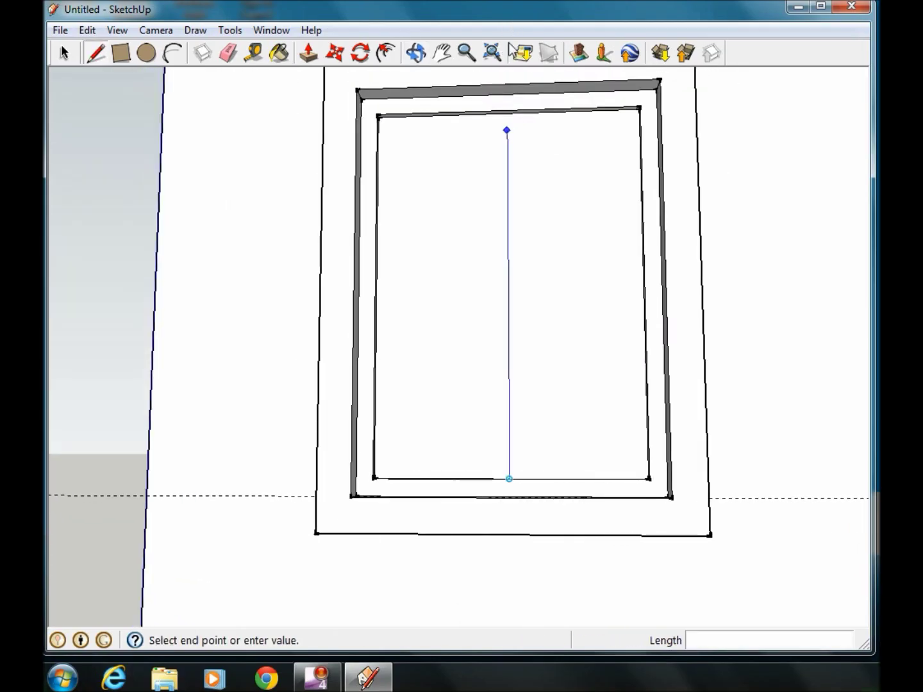
scroll(509, 144, "up", 1)
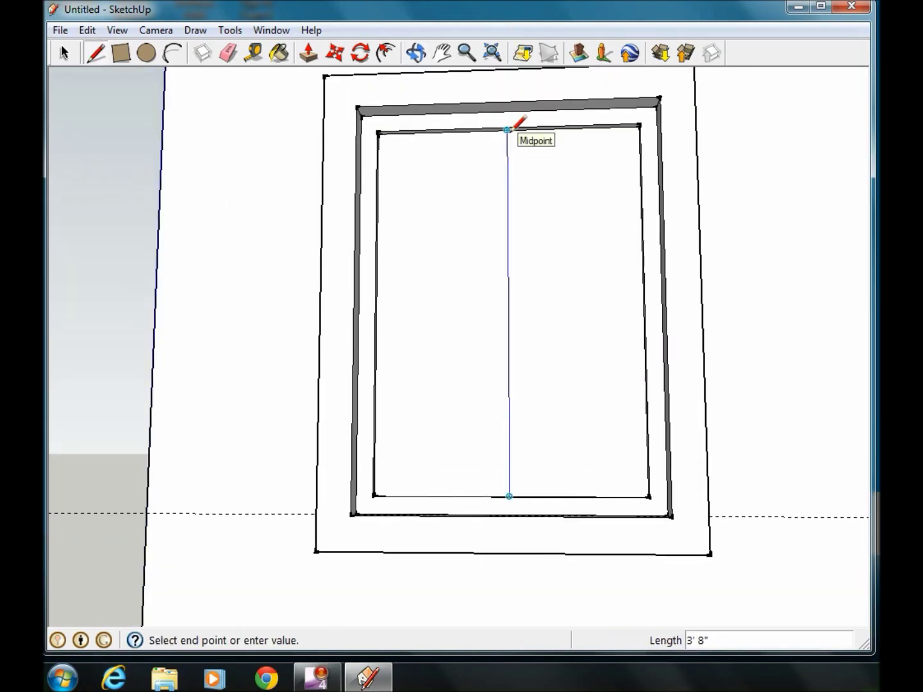
scroll(507, 127, "up", 3)
scroll(507, 127, "up", 2)
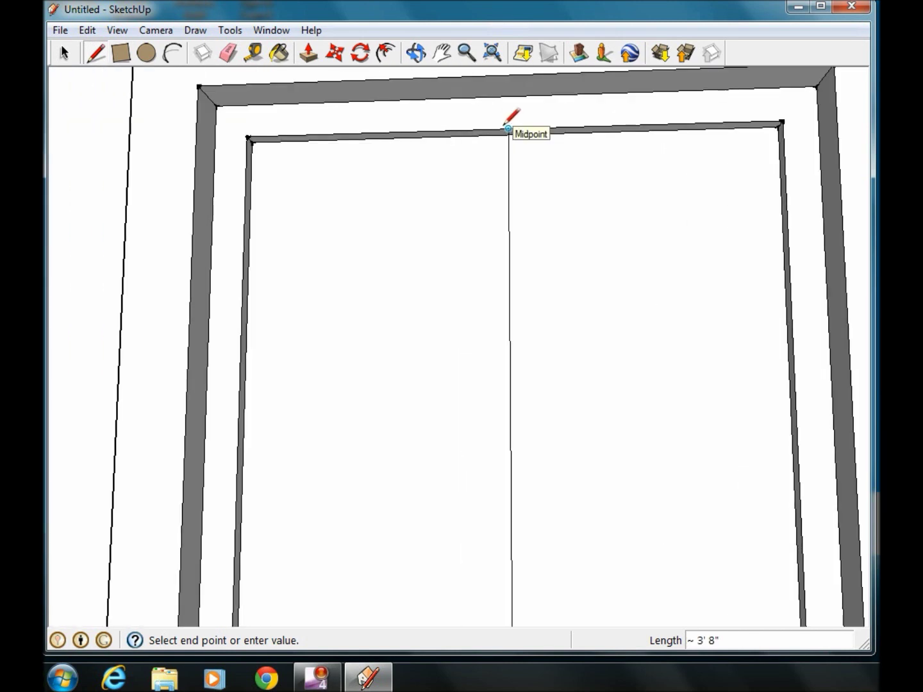
scroll(507, 128, "up", 1)
left_click(512, 135)
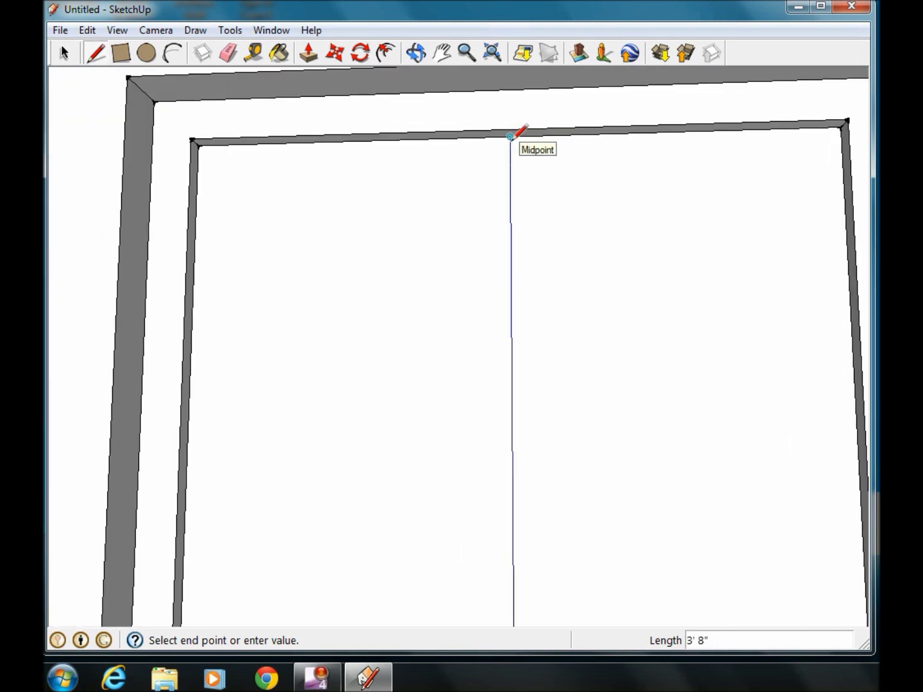
left_click(511, 135)
scroll(507, 475, "down", 3)
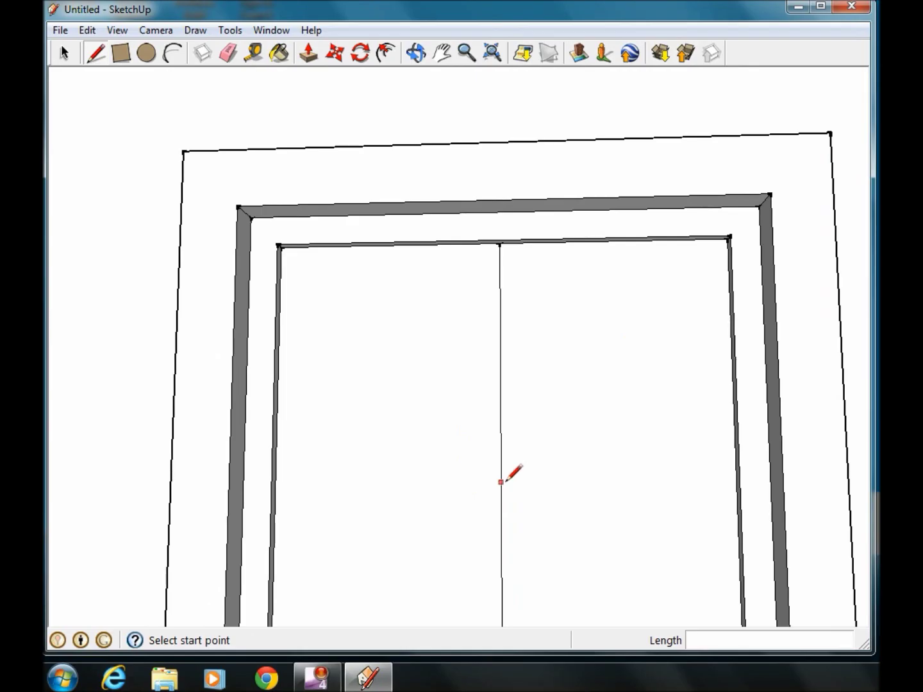
scroll(648, 299, "down", 3)
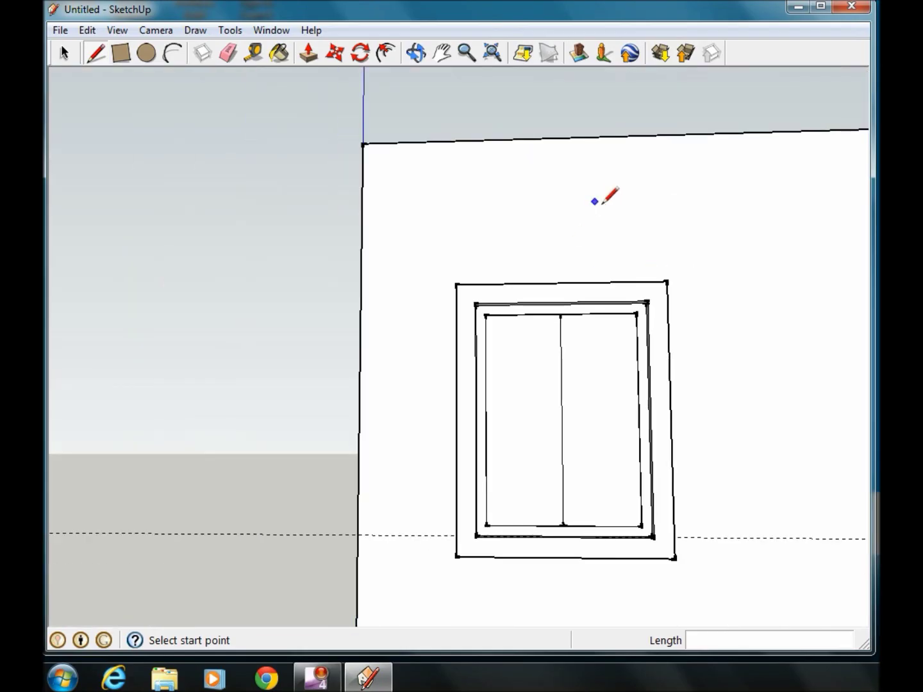
scroll(573, 457, "up", 6)
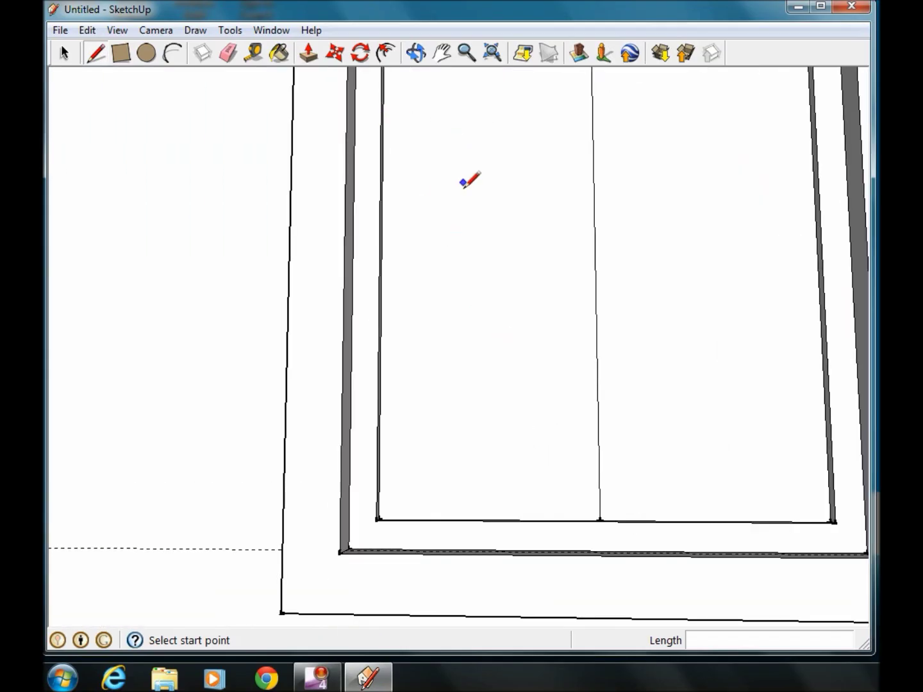
Draw a horizontal line from the pane's left inner edge to its right inner edge.
mouse_move(423, 285)
middle_mouse_down()
mouse_move(418, 311)
mouse_move(294, 331)
mouse_move(305, 324)
middle_mouse_up()
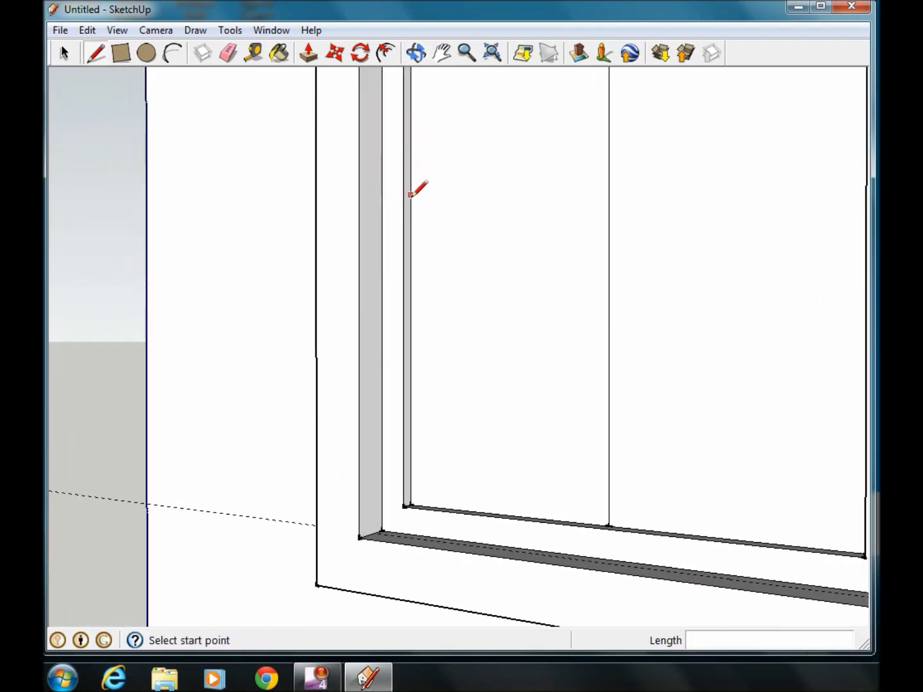
left_click(411, 217)
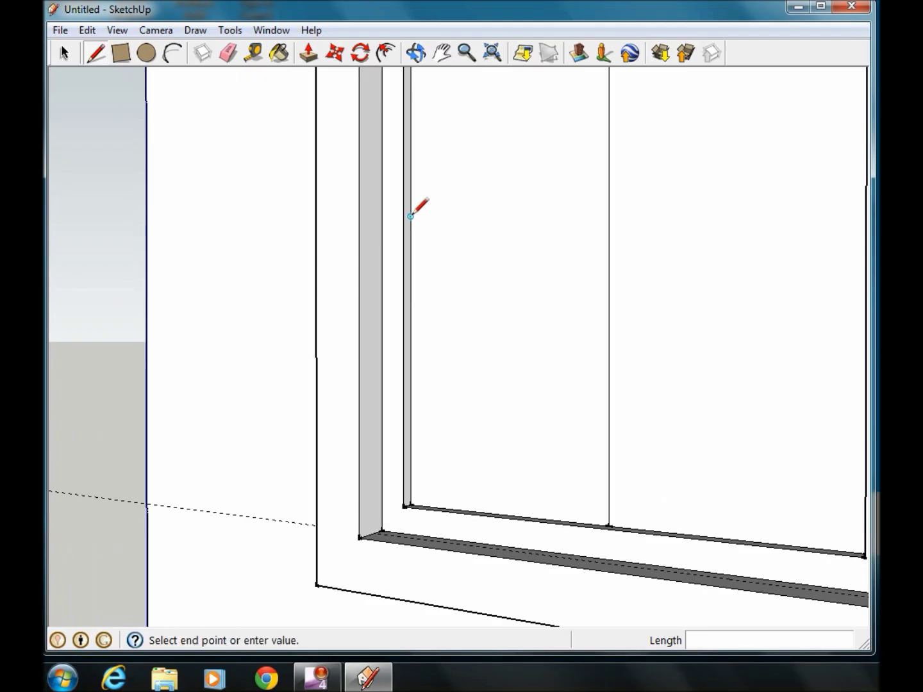
mouse_move(835, 218)
middle_mouse_down()
mouse_move(845, 227)
mouse_move(833, 206)
middle_mouse_up()
key("o")
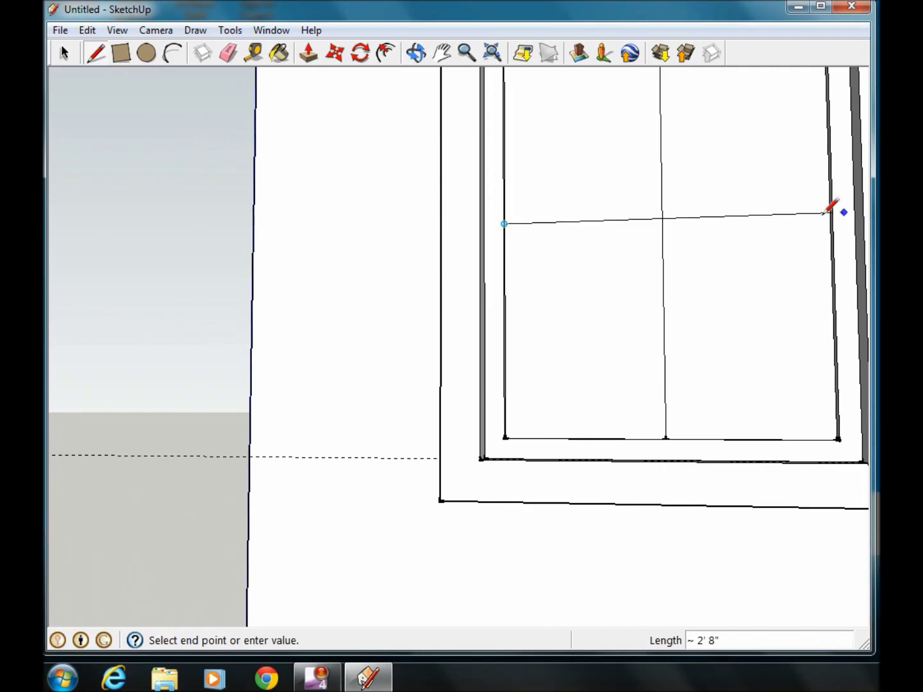
scroll(832, 229, "up", 1)
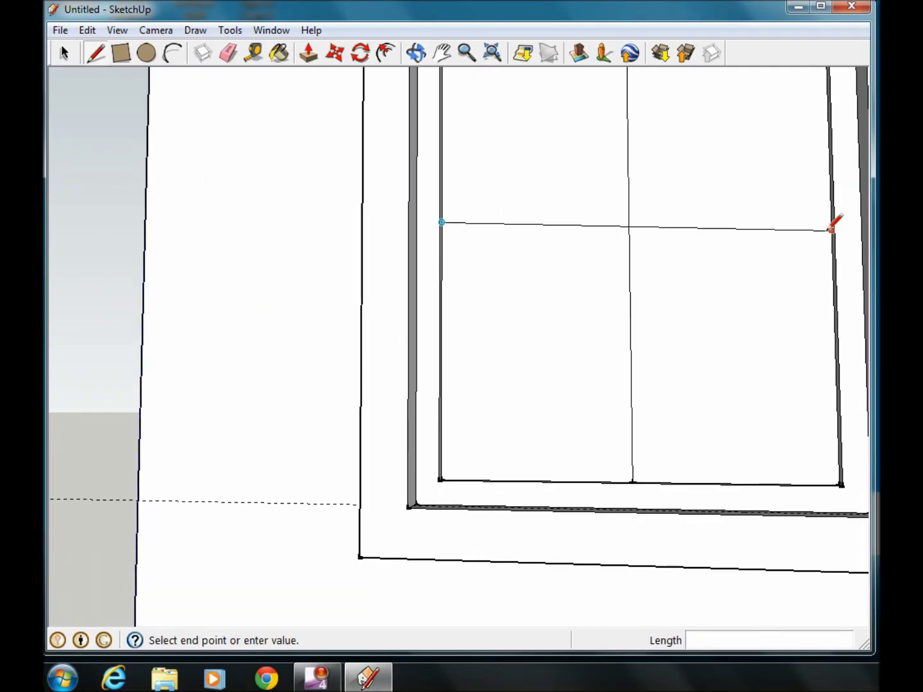
scroll(832, 230, "up", 2)
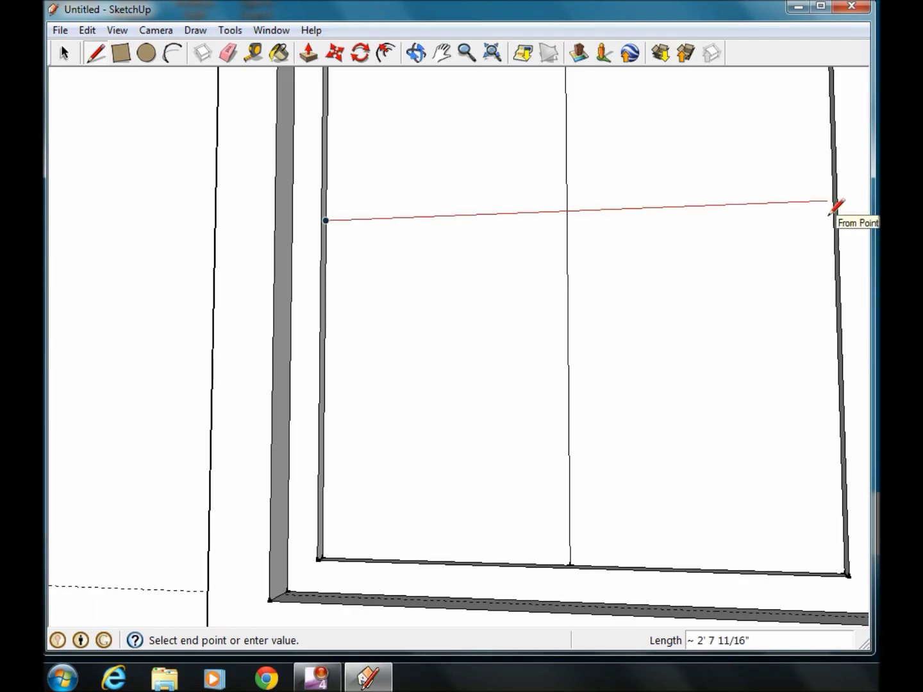
scroll(832, 216, "up", 1)
scroll(831, 216, "up", 1)
middle_click_drag(835, 206, 843, 235)
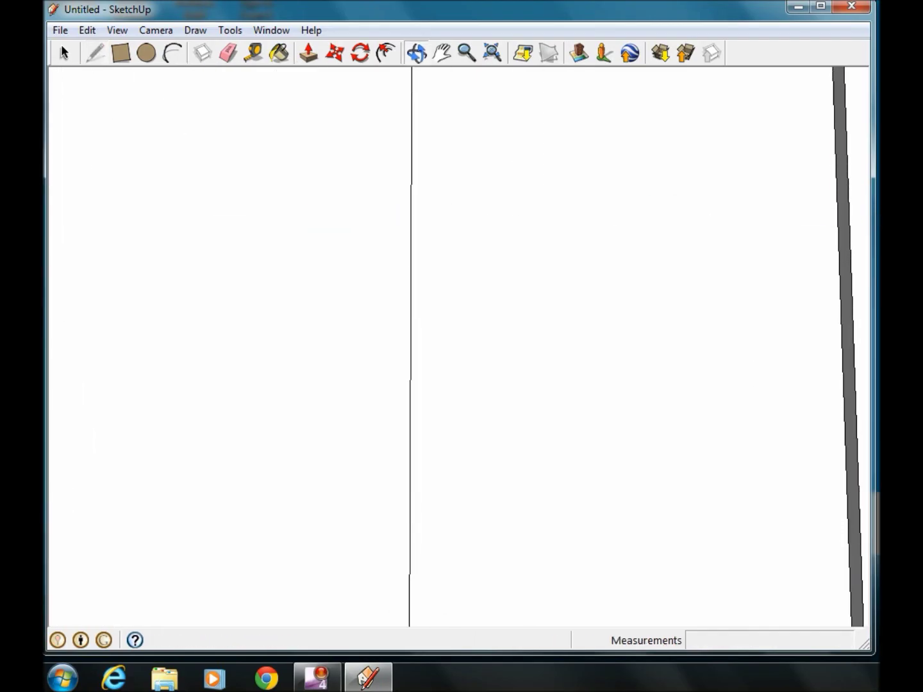
left_click(837, 195)
scroll(455, 451, "down", 5)
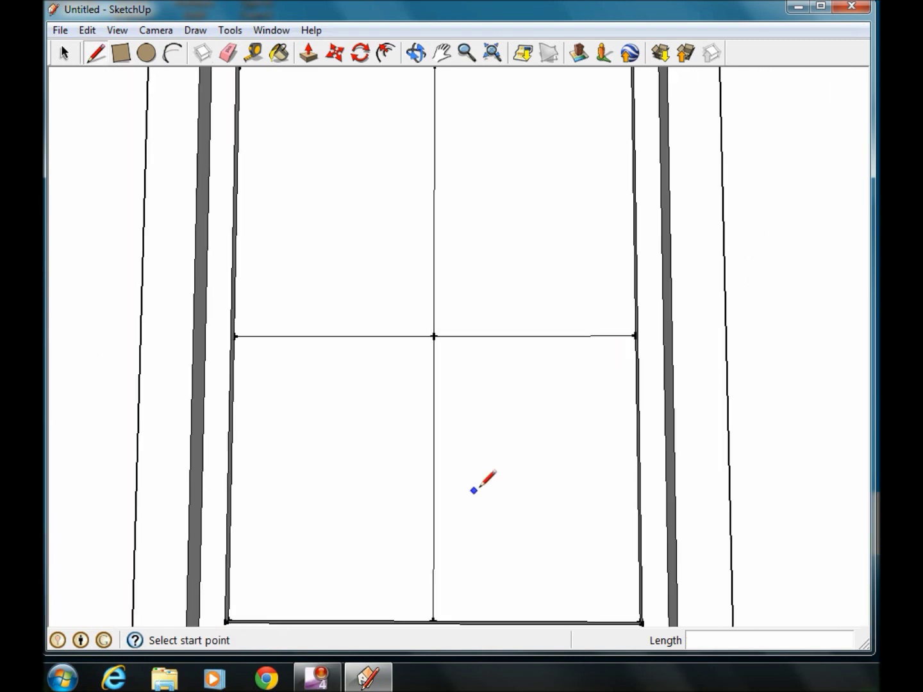
scroll(387, 421, "down", 1)
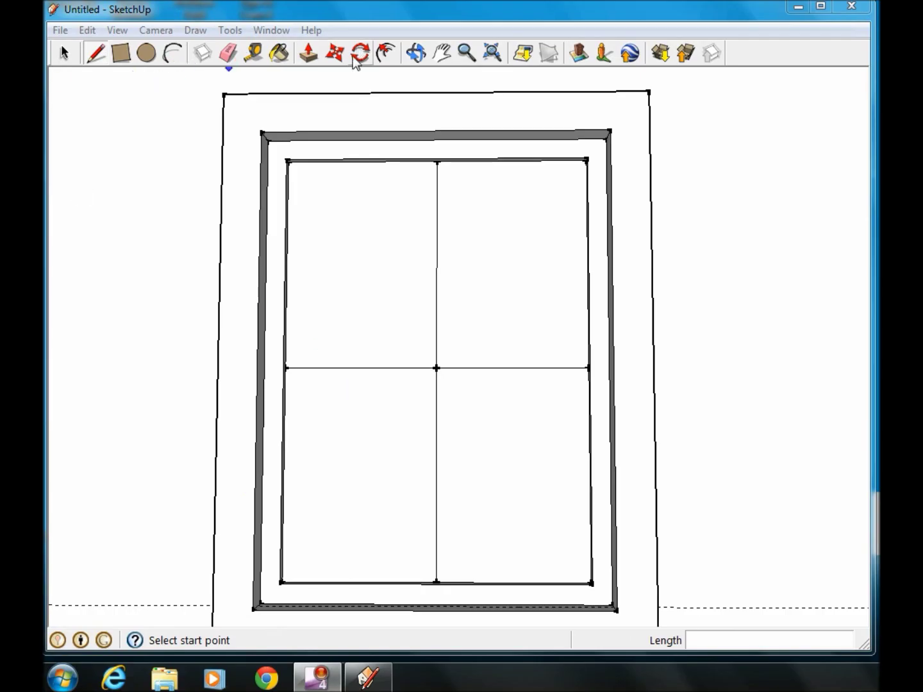
Place Tape Measure guides just above and below the horizontal divider.
left_click(253, 54)
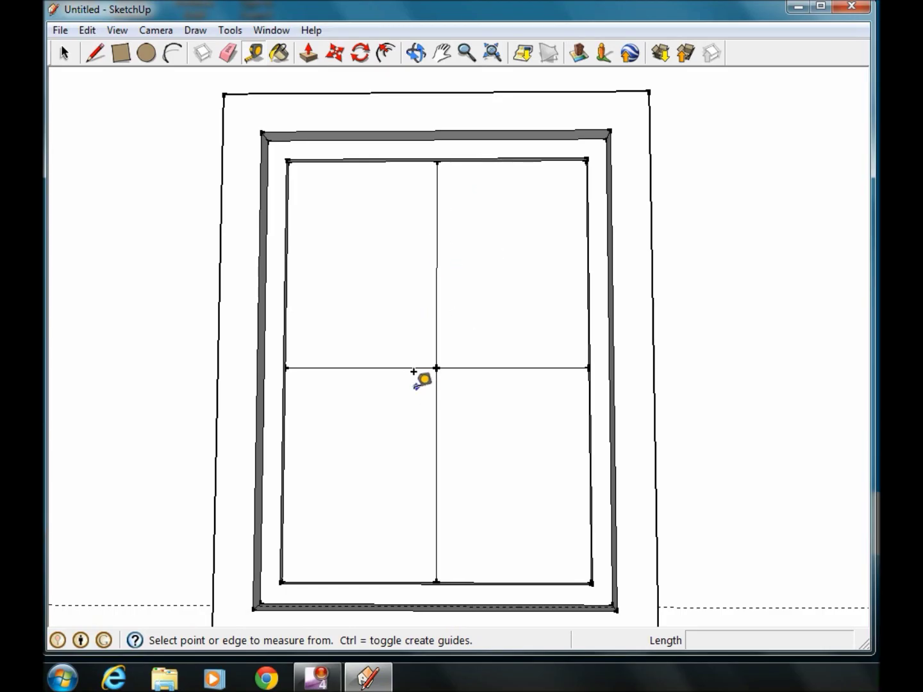
left_click(361, 367)
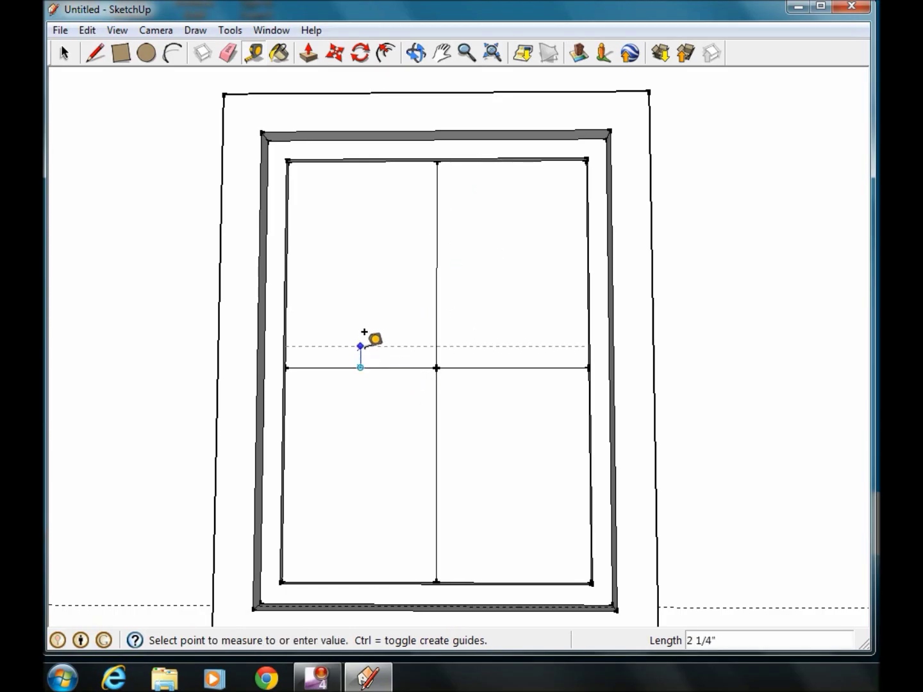
left_click(360, 353)
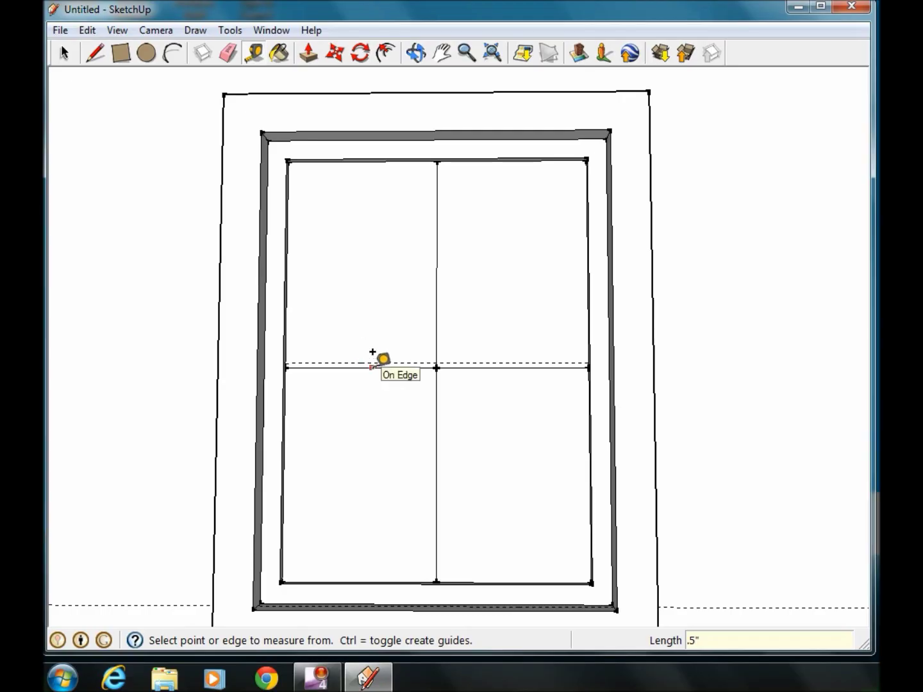
left_click(372, 367)
key("e")
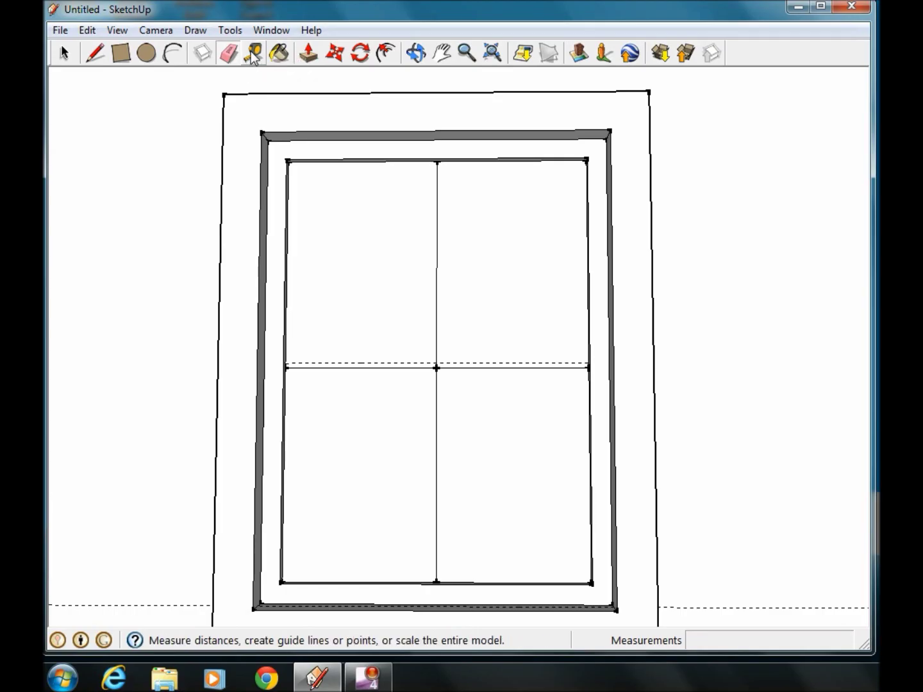
left_click(253, 53)
left_click(379, 365)
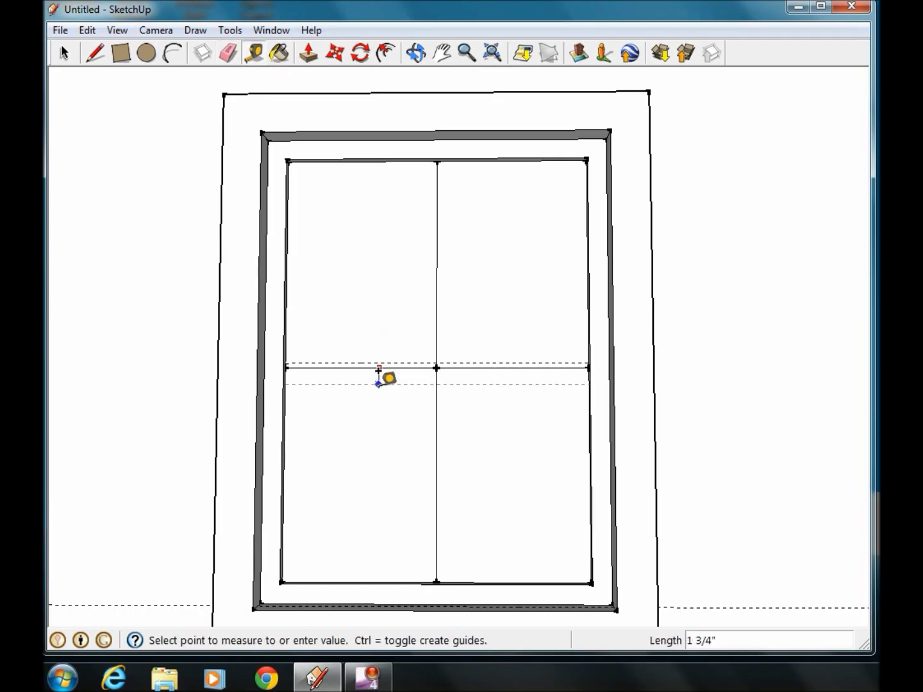
left_click(378, 389)
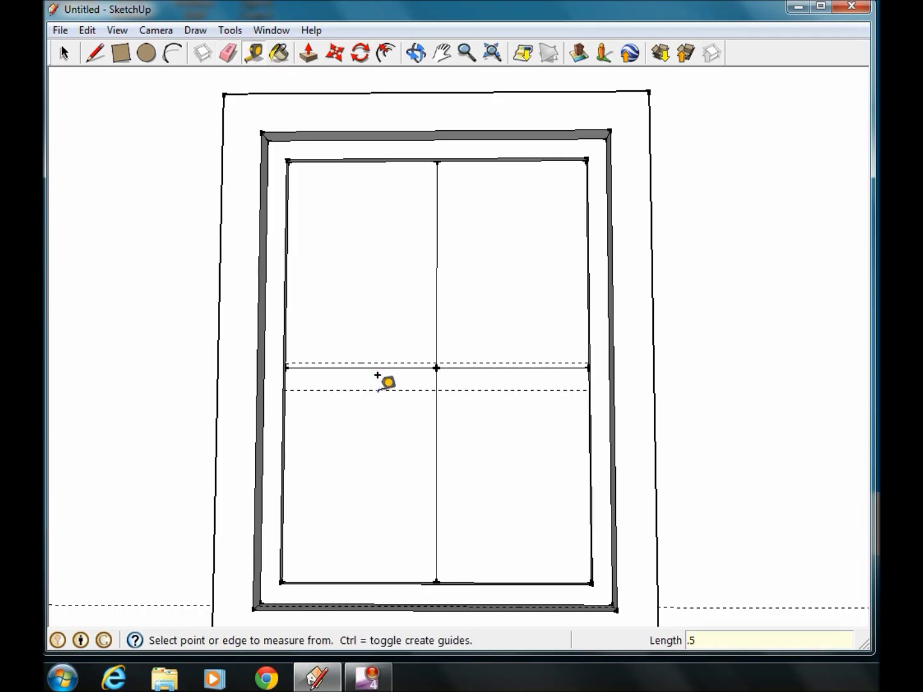
Place half-inch guides to the right and left of the vertical divider.
left_click(438, 296)
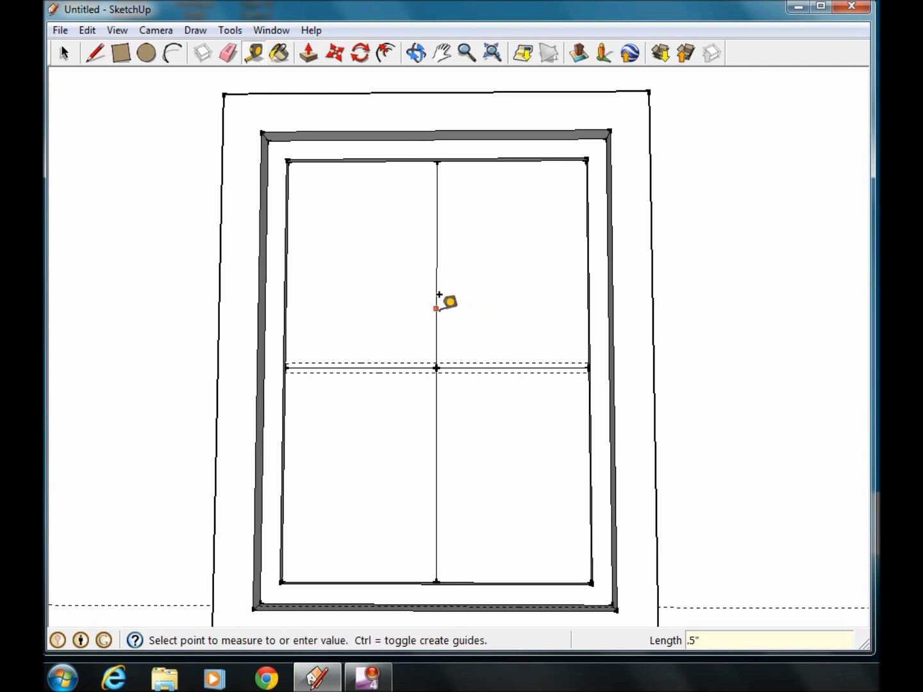
left_click(470, 294)
type(".")
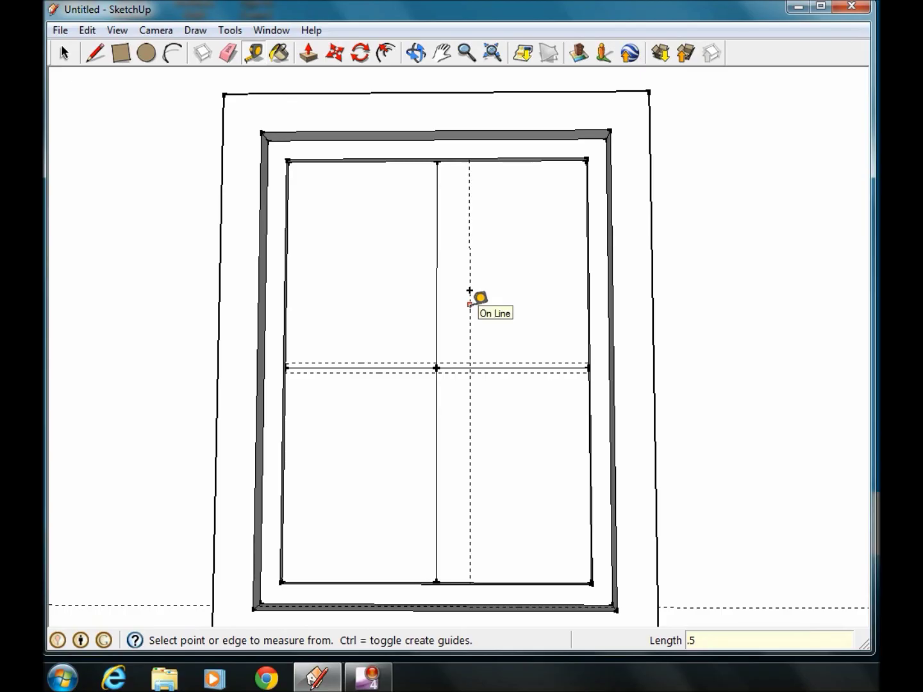
left_click(437, 296)
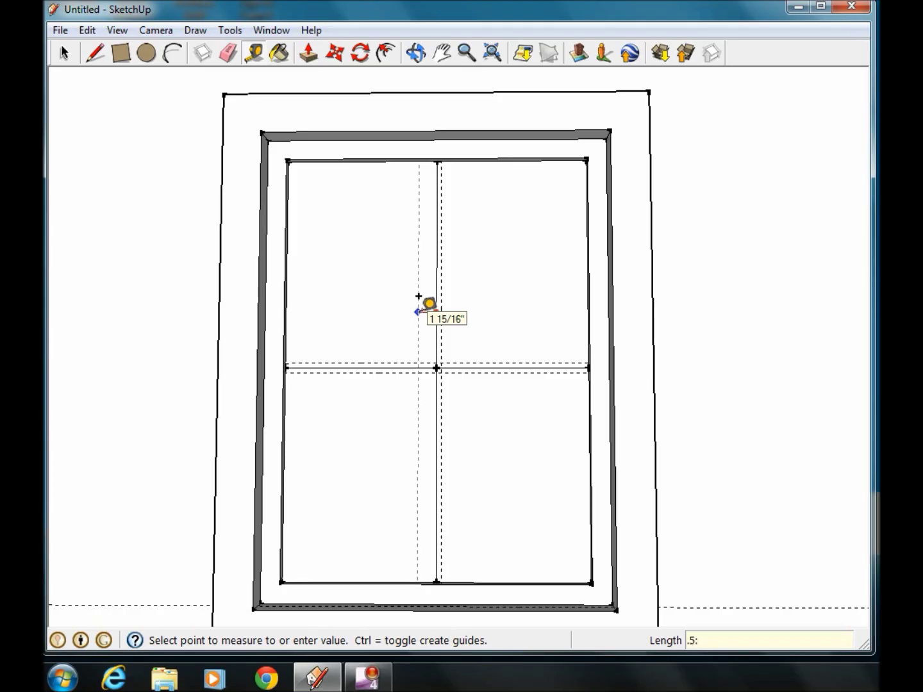
key("Return")
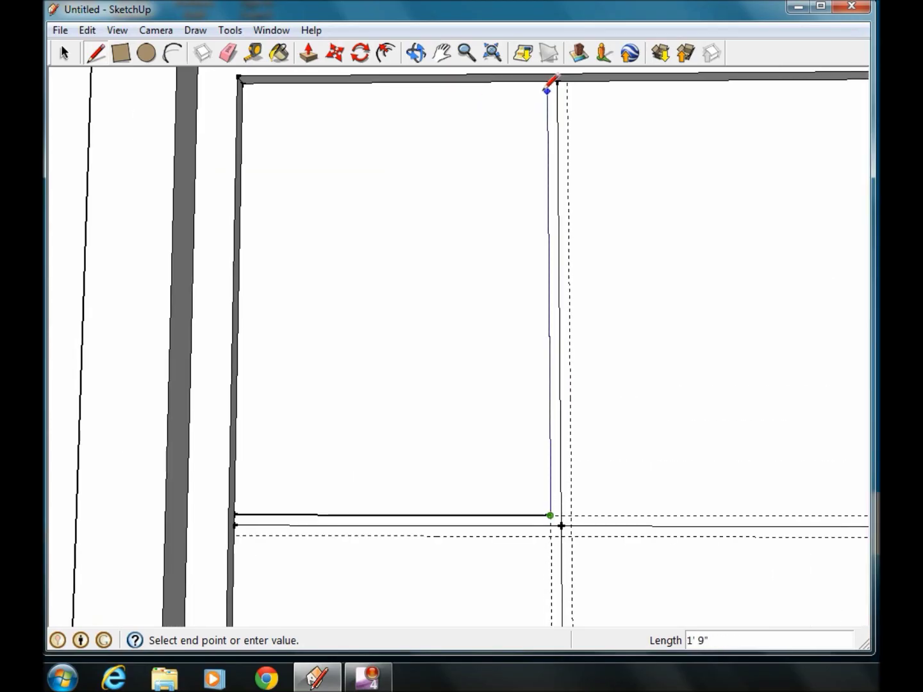
Trace the first mullion edges along the guides between their intersections, including the lower horizontal guide.
left_click(548, 84)
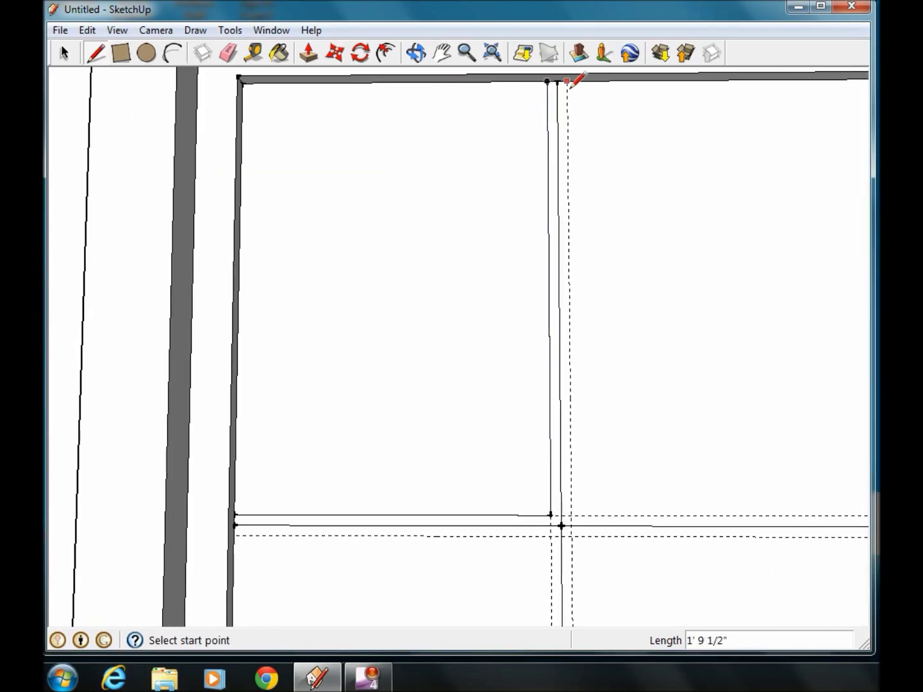
left_click(567, 80)
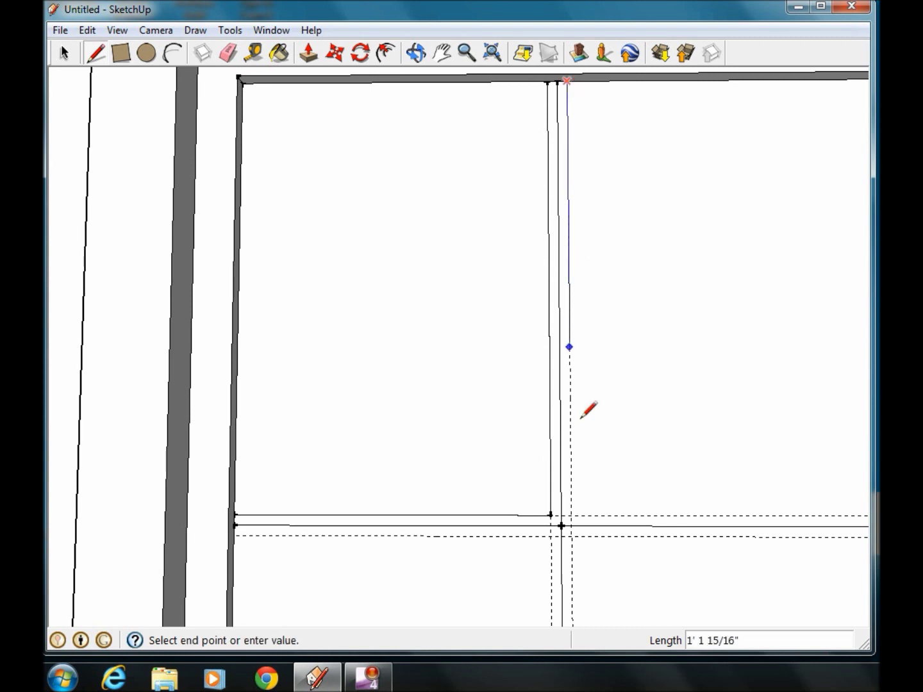
left_click(571, 514)
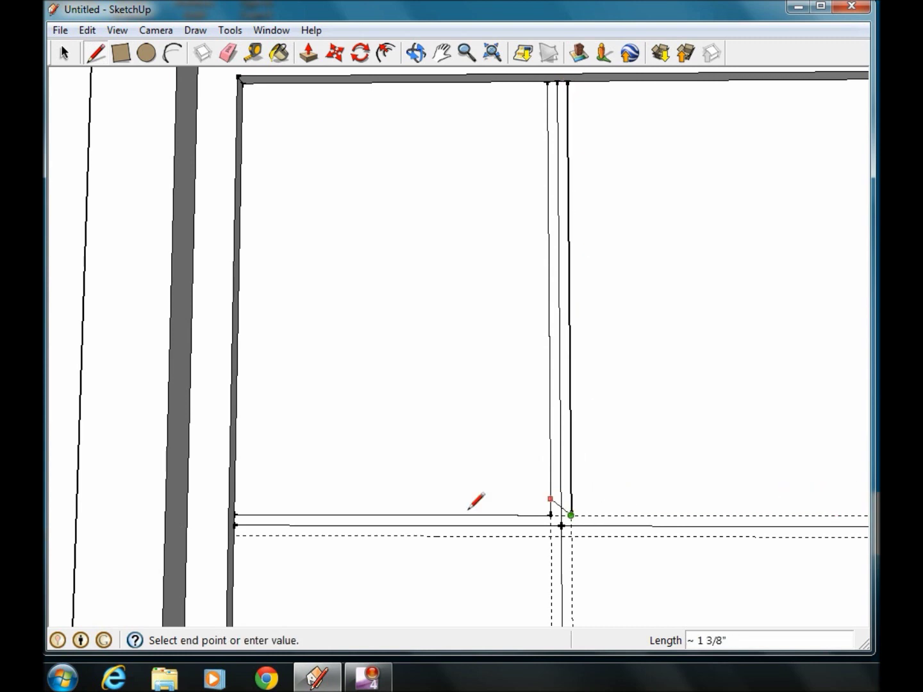
scroll(469, 510, "down", 1)
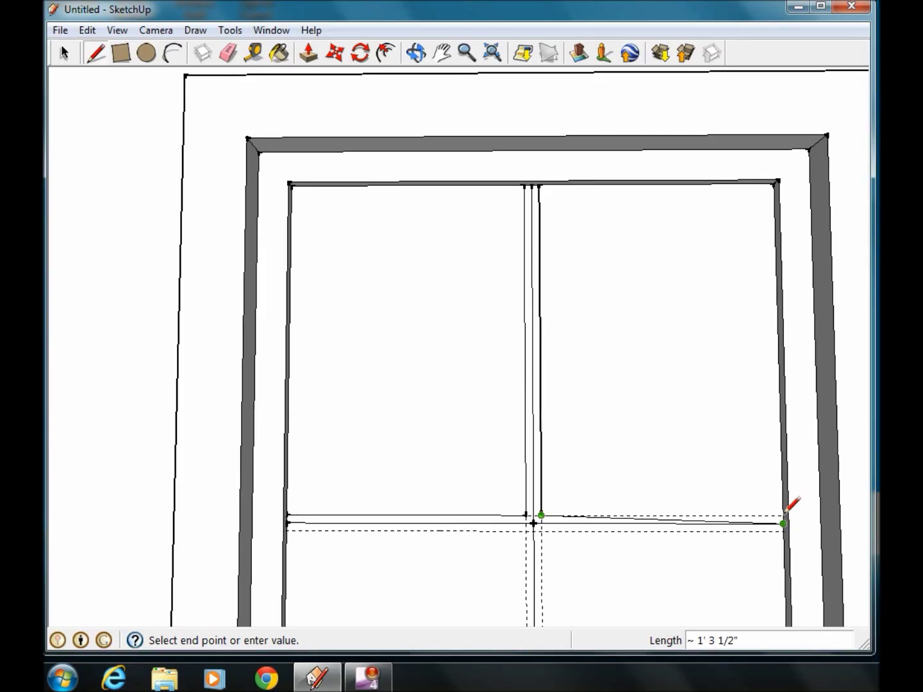
scroll(780, 514, "up", 2)
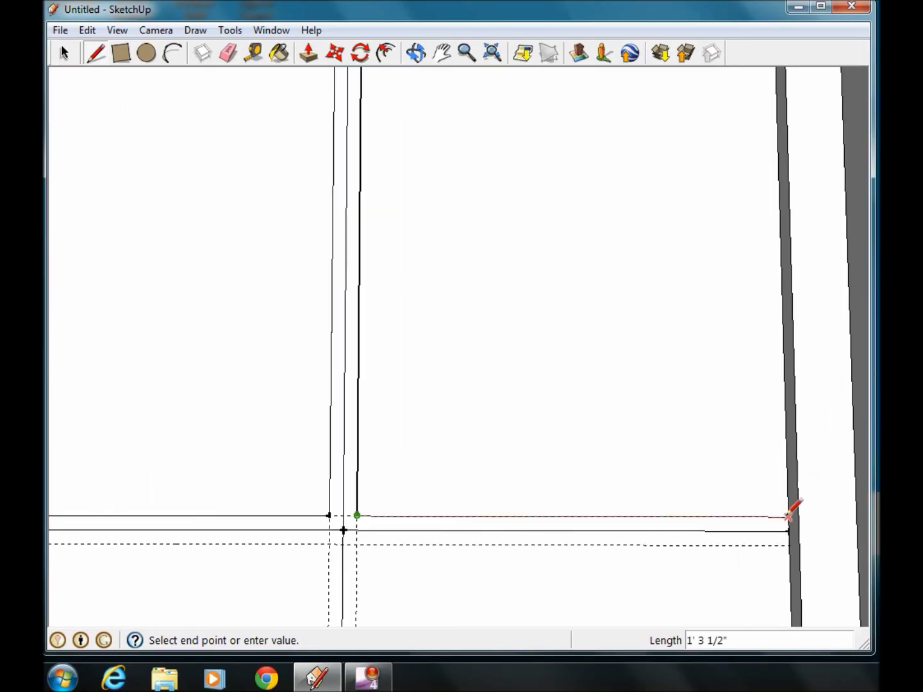
left_click(789, 516)
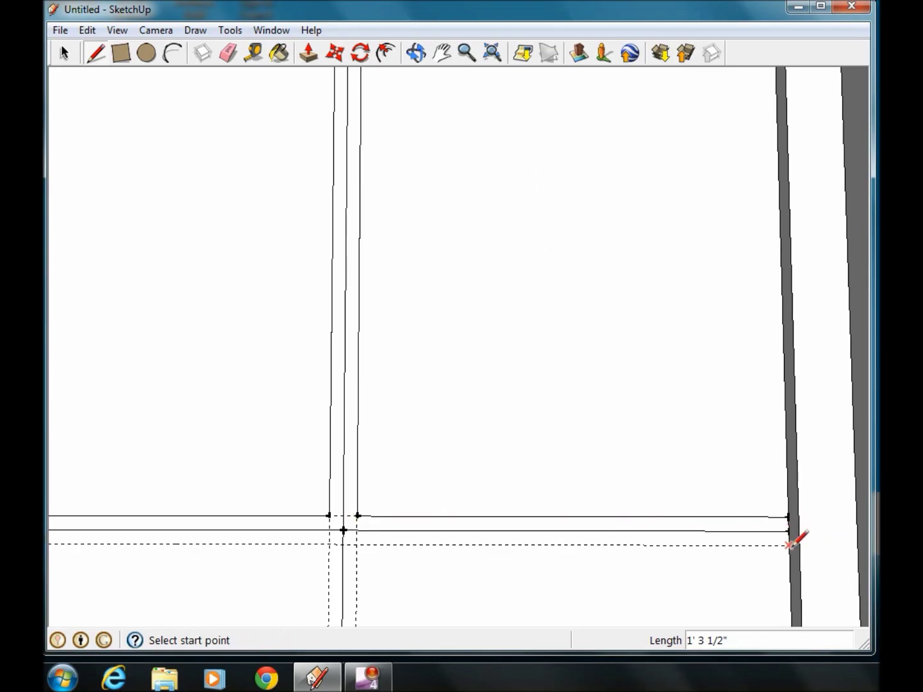
left_click(790, 546)
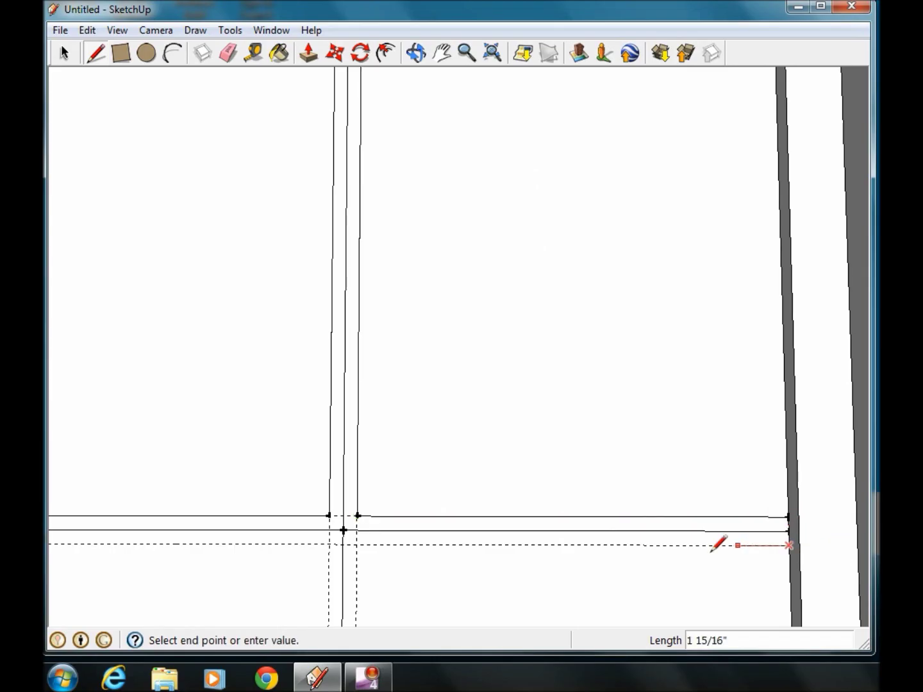
left_click(358, 544)
Trace the remaining mullion edges to the bottom rail and left frame, then orbit to inspect.
scroll(373, 314, "down", 3)
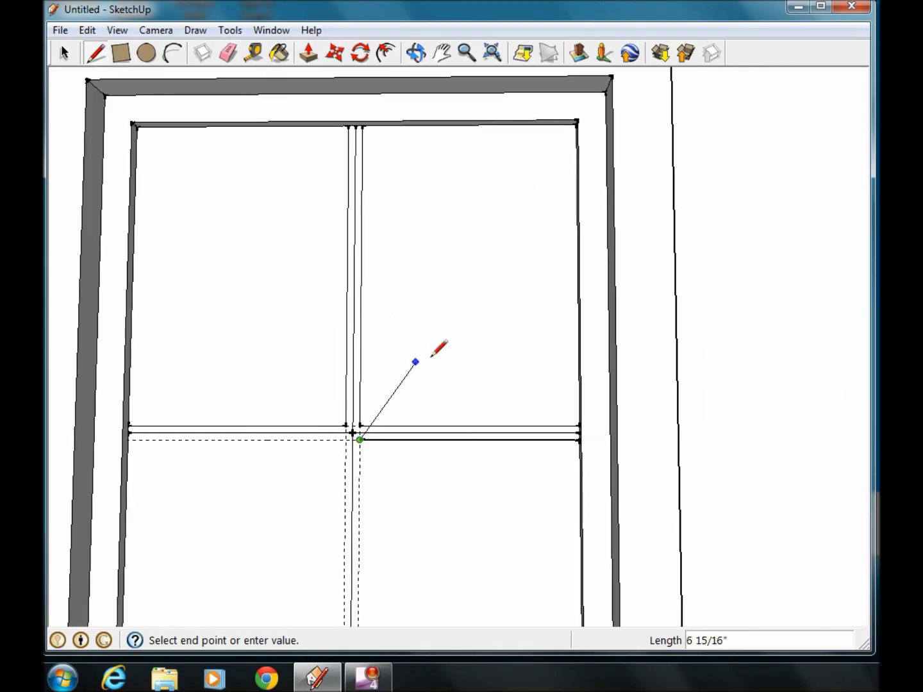
scroll(421, 384, "down", 4)
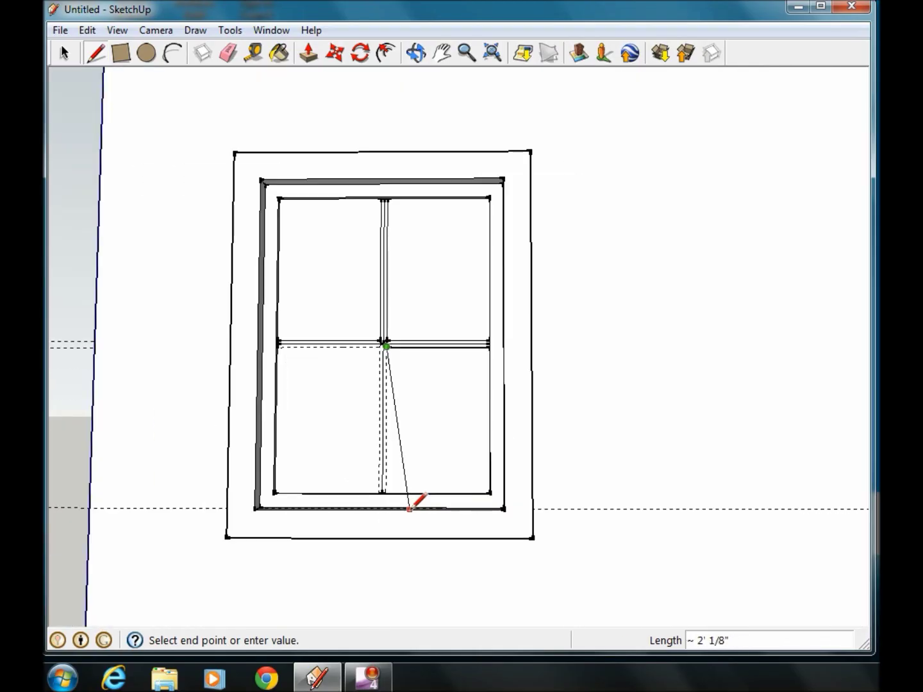
scroll(410, 508, "up", 4)
mouse_move(363, 429)
middle_mouse_down()
mouse_move(383, 441)
mouse_move(383, 531)
mouse_move(377, 471)
middle_mouse_up()
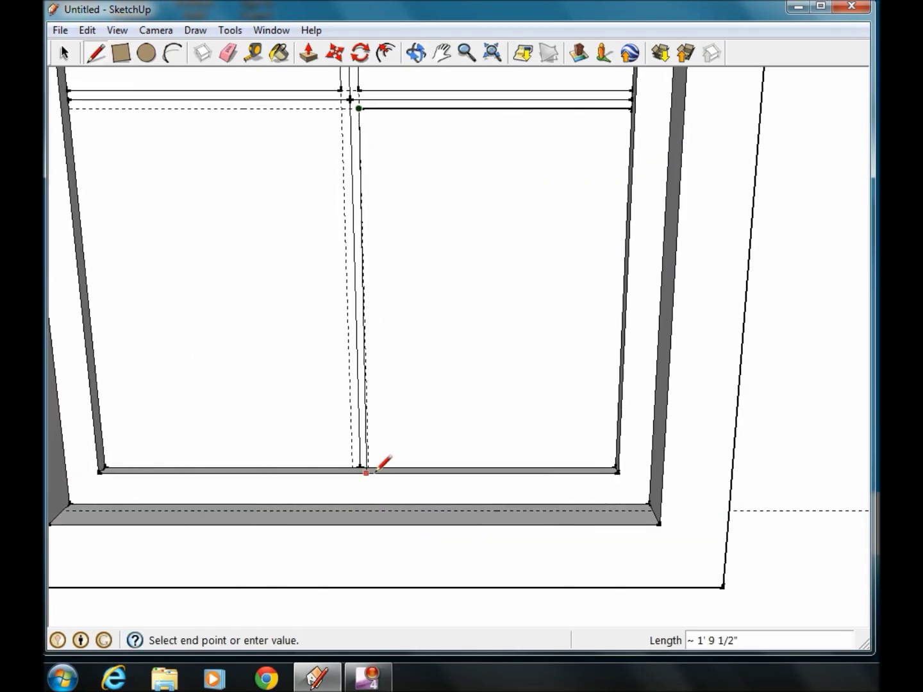
left_click(361, 467)
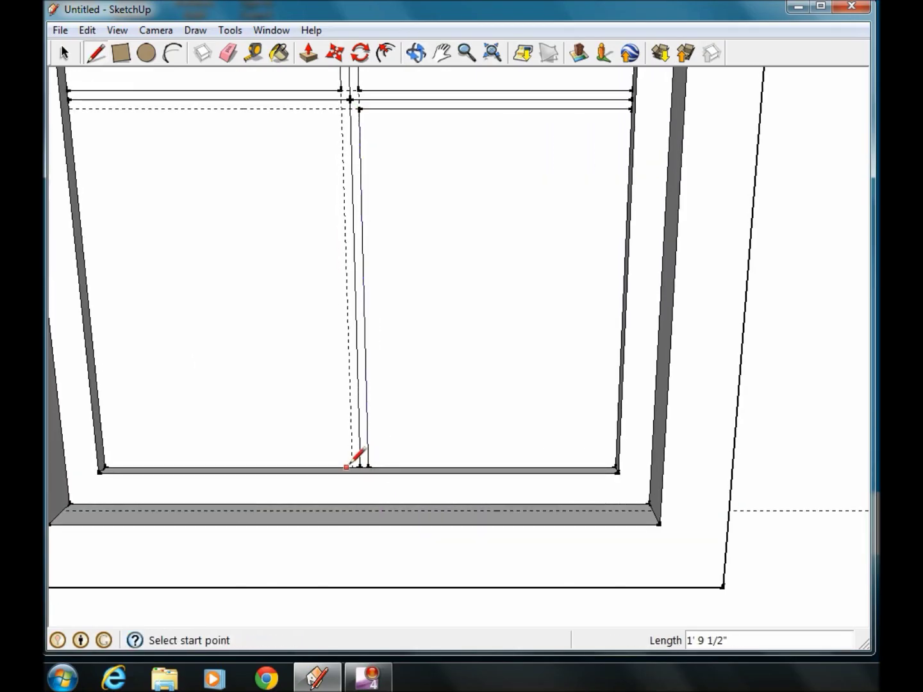
left_click(352, 468)
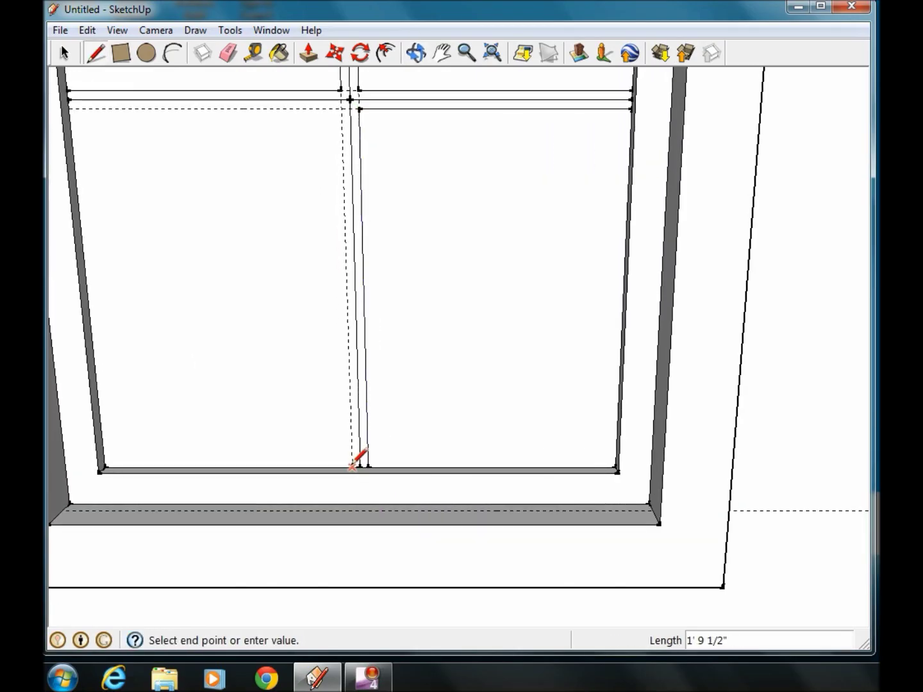
left_click(341, 108)
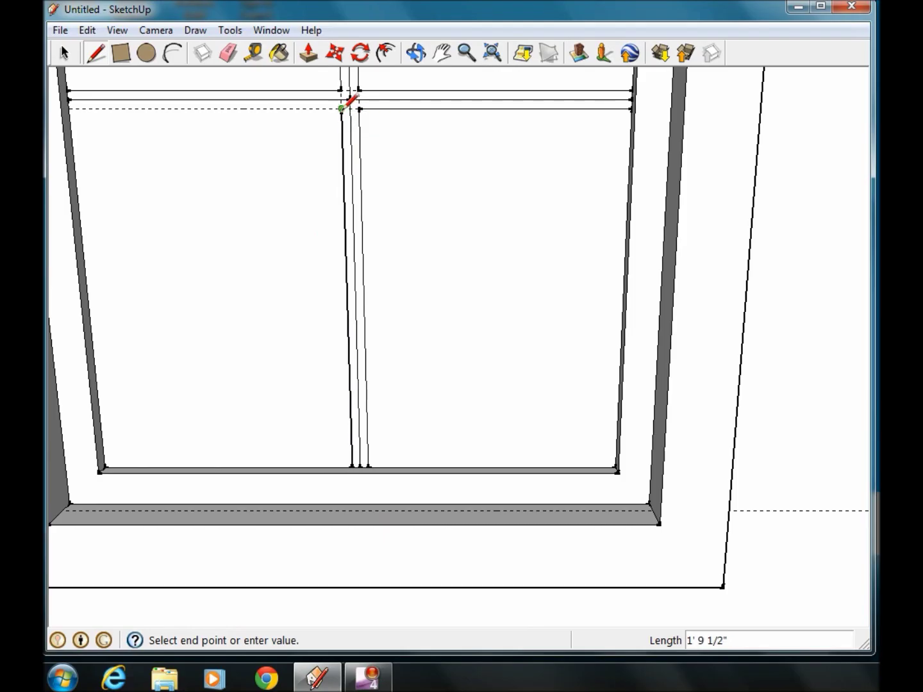
left_click(68, 108)
key("o")
mouse_move(268, 202)
left_mouse_down()
mouse_move(249, 309)
mouse_move(406, 436)
mouse_move(229, 240)
mouse_move(524, 181)
mouse_move(379, 233)
mouse_move(411, 248)
left_mouse_up()
Erase the original center divider lines and the short leftover edge at the bar crossing.
key("l")
scroll(408, 248, "down", 2)
scroll(407, 242, "down", 4)
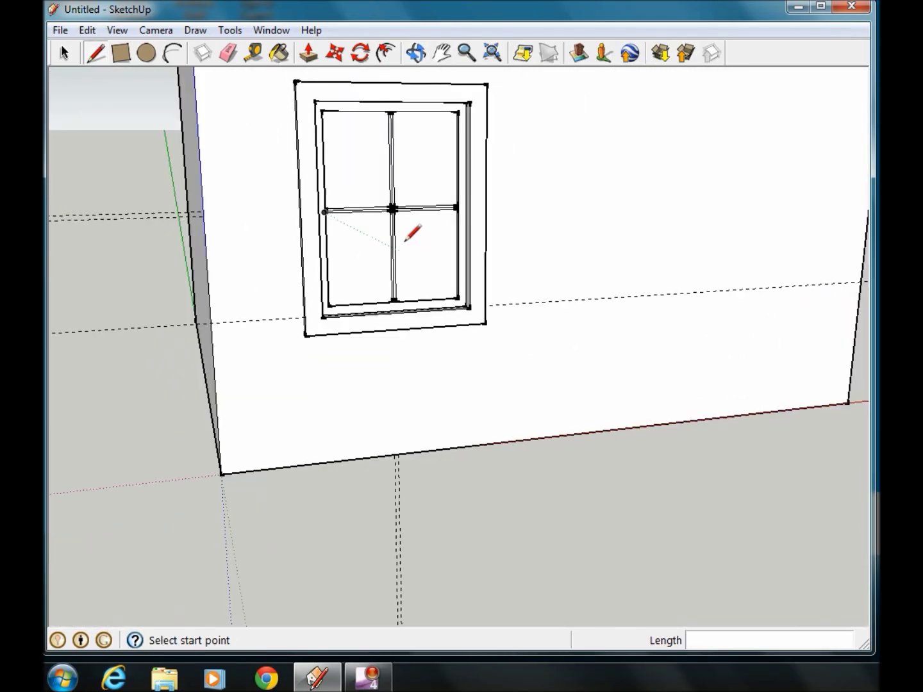
scroll(397, 237, "up", 4)
scroll(382, 244, "down", 2)
scroll(382, 206, "up", 6)
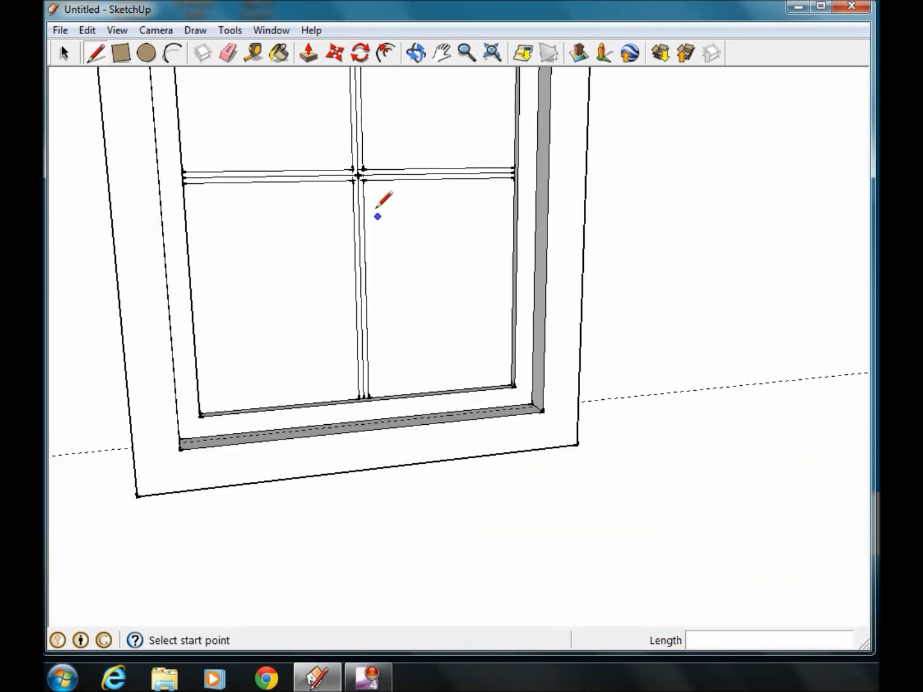
left_click(229, 53)
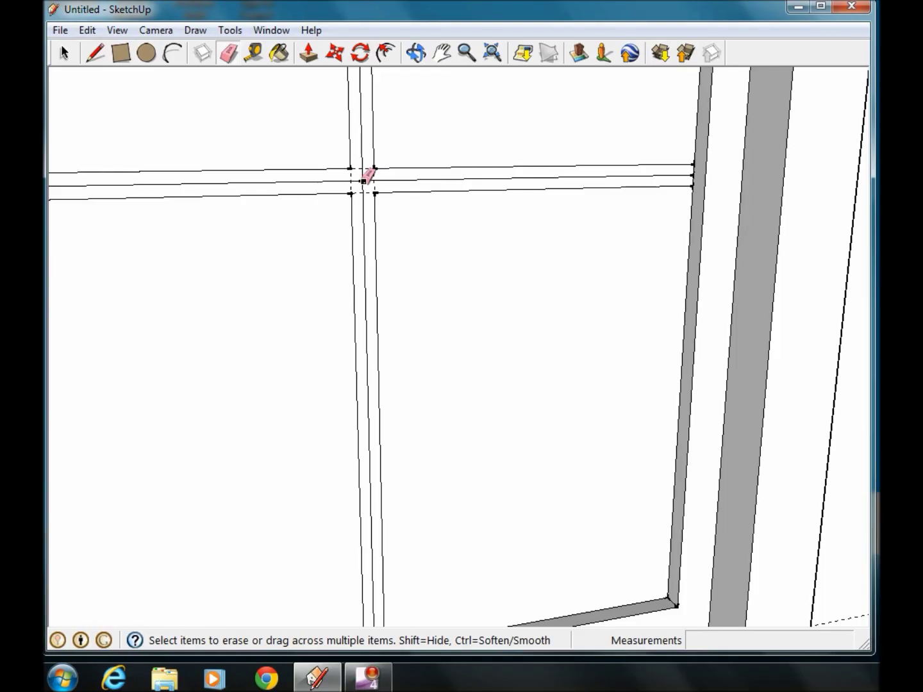
left_click_drag(362, 178, 363, 182)
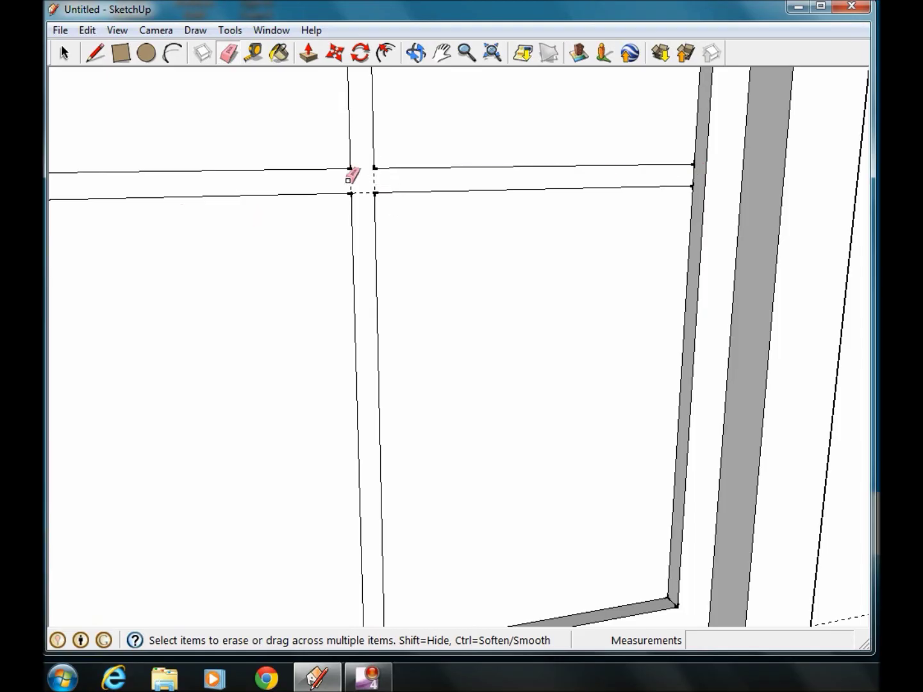
left_click(352, 182)
scroll(379, 195, "down", 5)
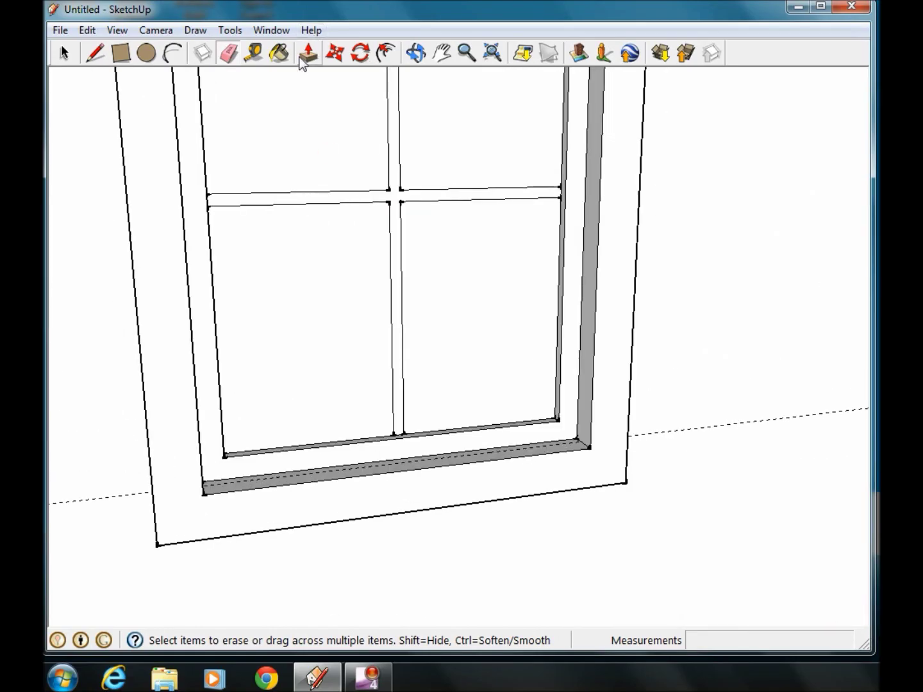
Push/pull the cross-bar face out by 1 inch.
left_click(307, 57)
left_click(393, 217)
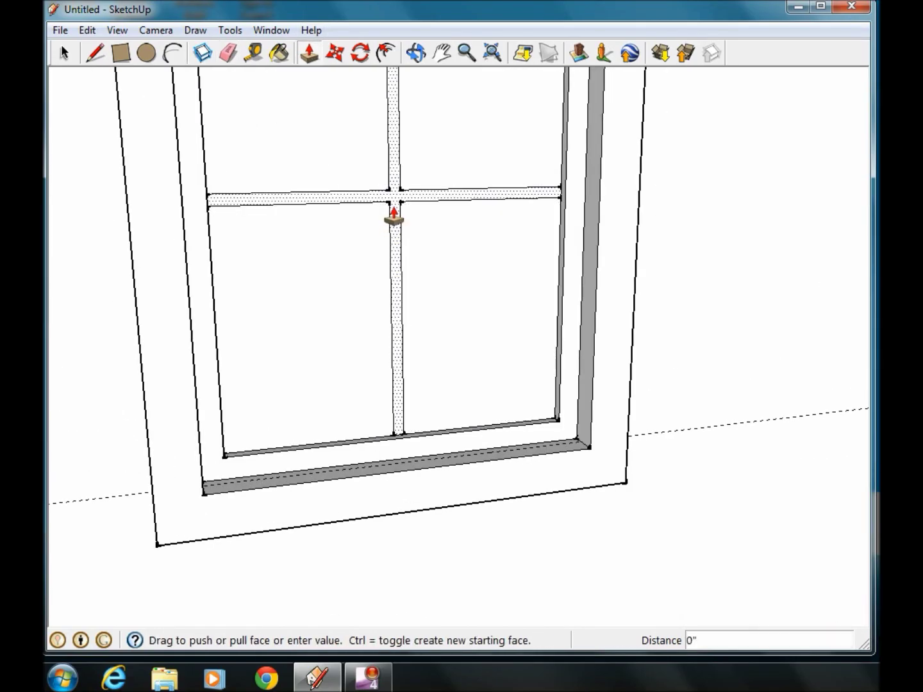
left_click(399, 217)
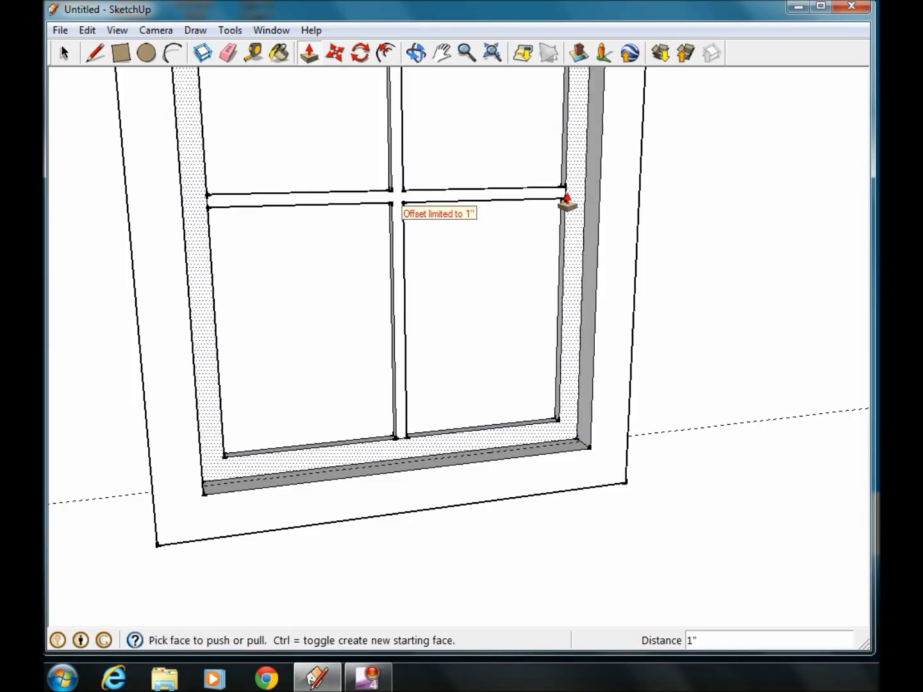
scroll(231, 104, "up", 2)
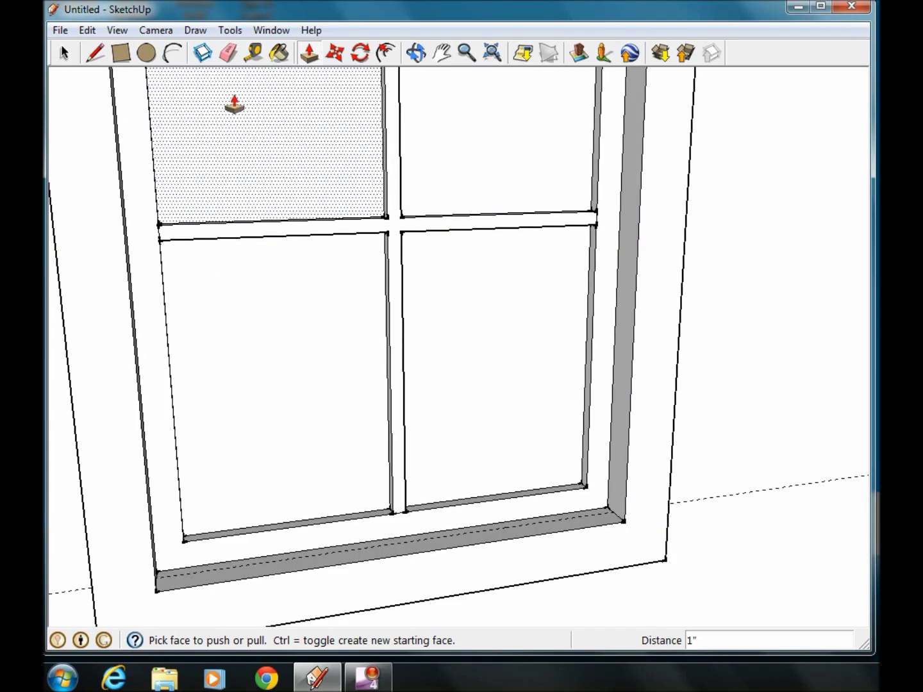
Erase the stray edges at the bar's left end and sill, plus the dashed guide line.
left_click(228, 53)
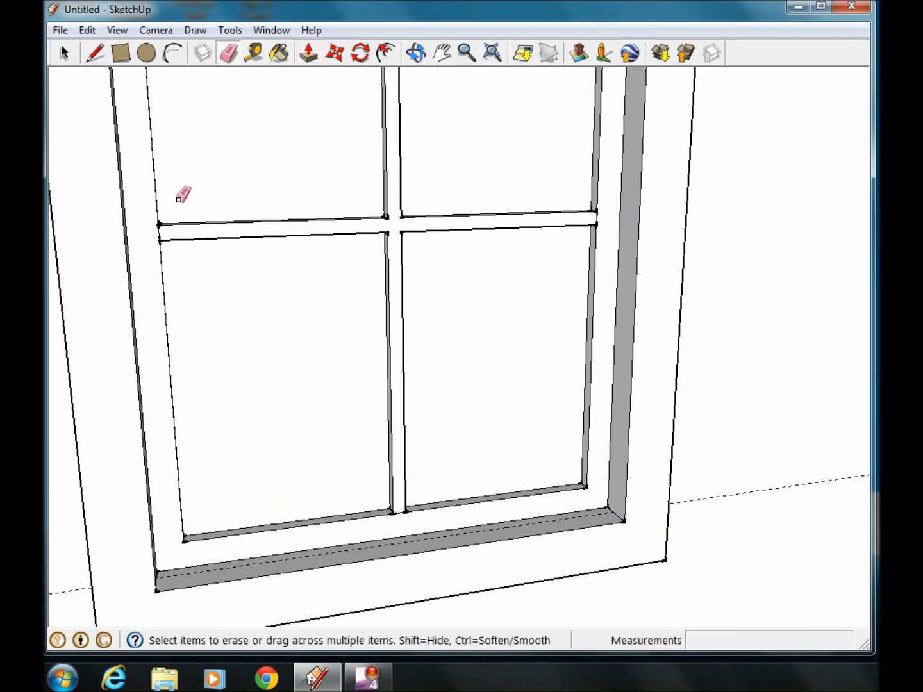
left_click(158, 231)
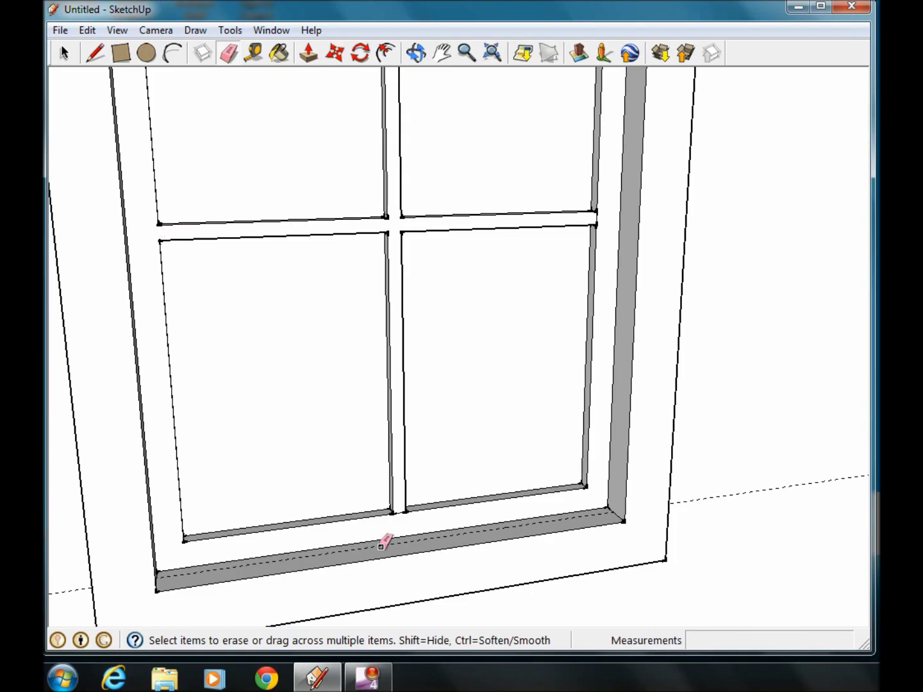
left_click(399, 511)
scroll(545, 314, "down", 5)
scroll(500, 189, "up", 8)
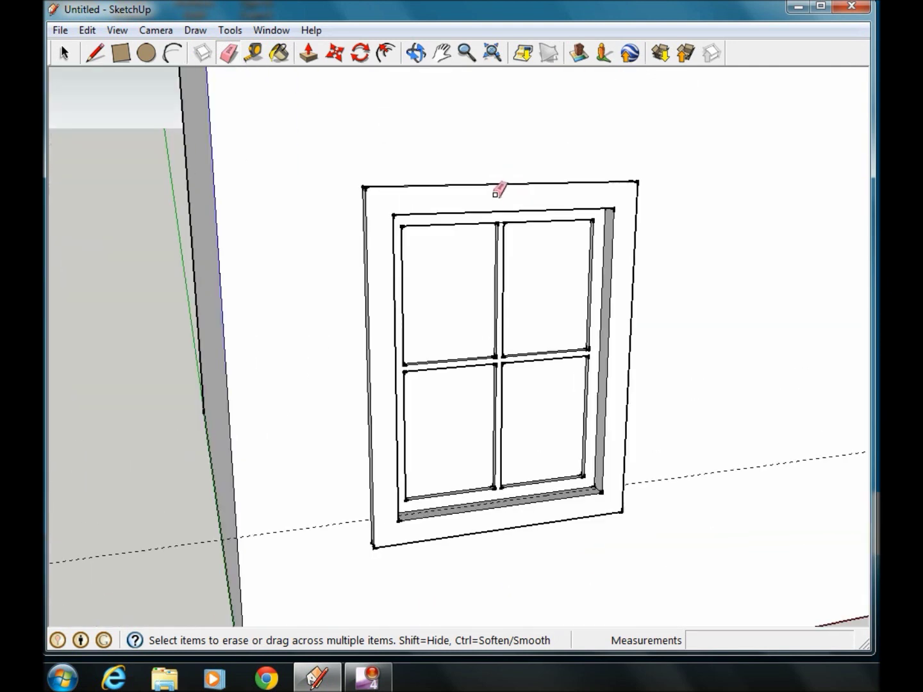
scroll(507, 291, "up", 2)
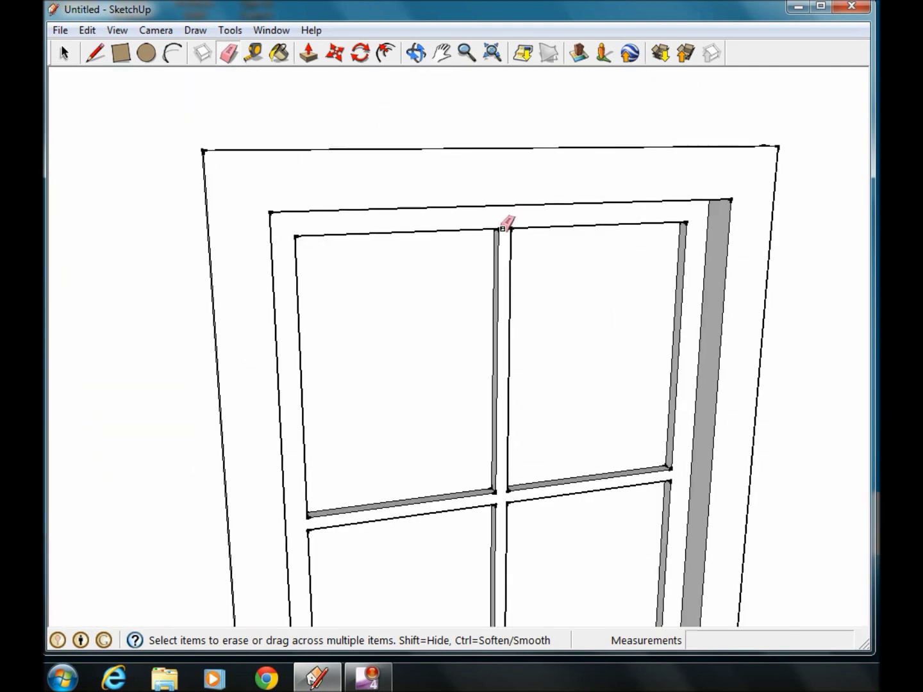
scroll(593, 357, "down", 3)
mouse_move(594, 357)
middle_mouse_down()
mouse_move(583, 372)
mouse_move(486, 297)
middle_mouse_up()
scroll(486, 339, "down", 3)
scroll(530, 412, "down", 2)
scroll(513, 390, "up", 5)
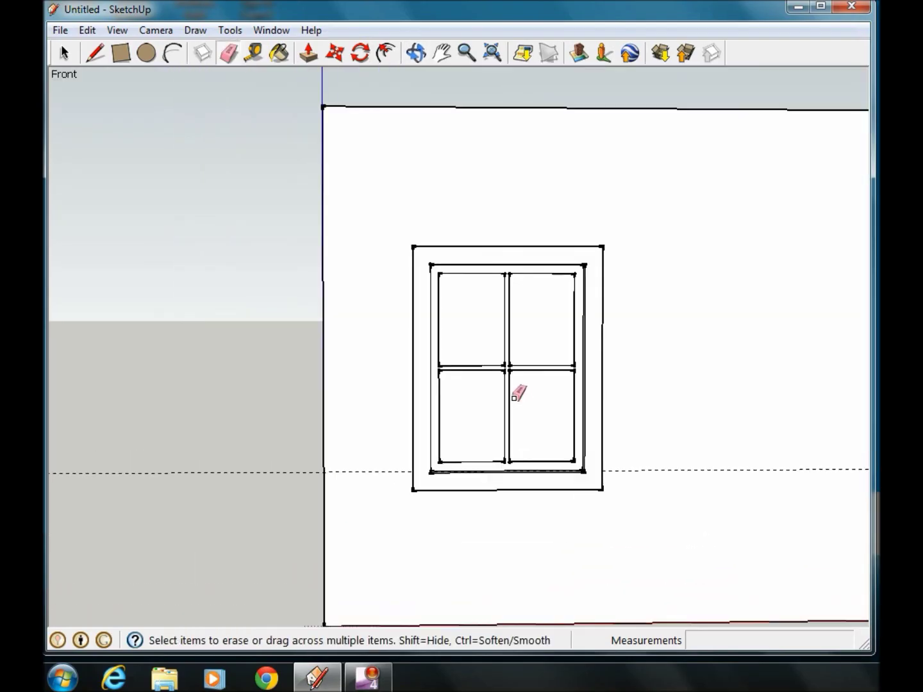
mouse_move(507, 388)
middle_mouse_down()
mouse_move(466, 508)
mouse_move(490, 479)
mouse_move(431, 397)
mouse_move(511, 468)
mouse_move(412, 471)
middle_mouse_up()
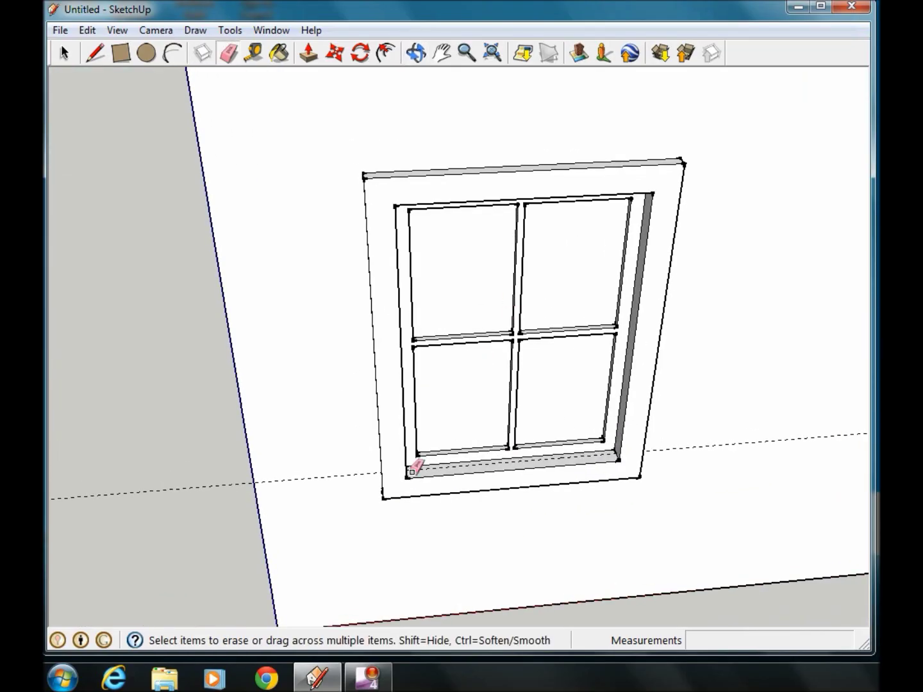
left_click(344, 475)
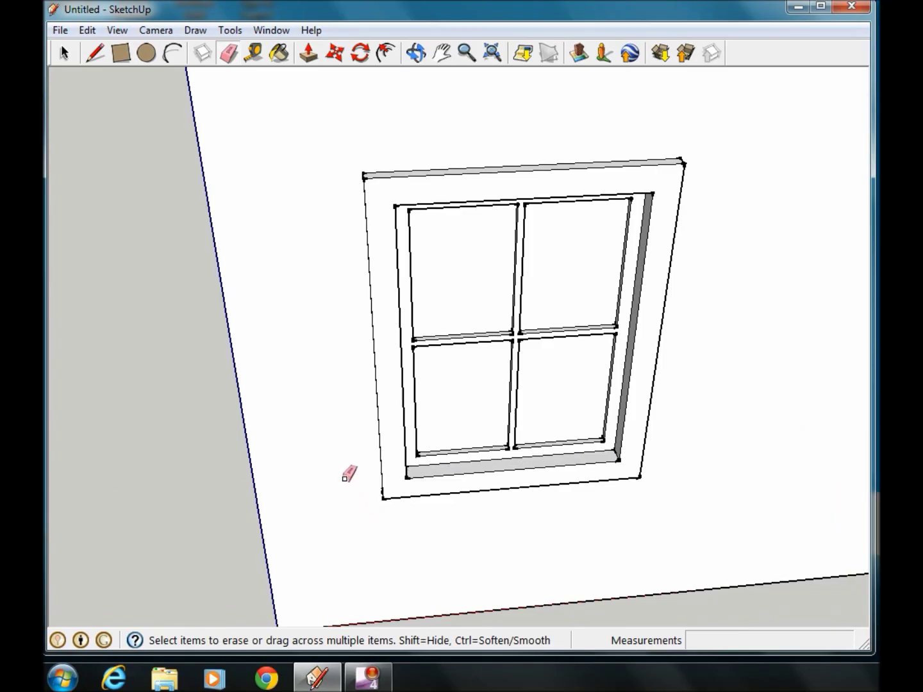
Paint all four window panes with the Translucent sky-reflection glass material.
left_click(279, 54)
left_click(209, 157)
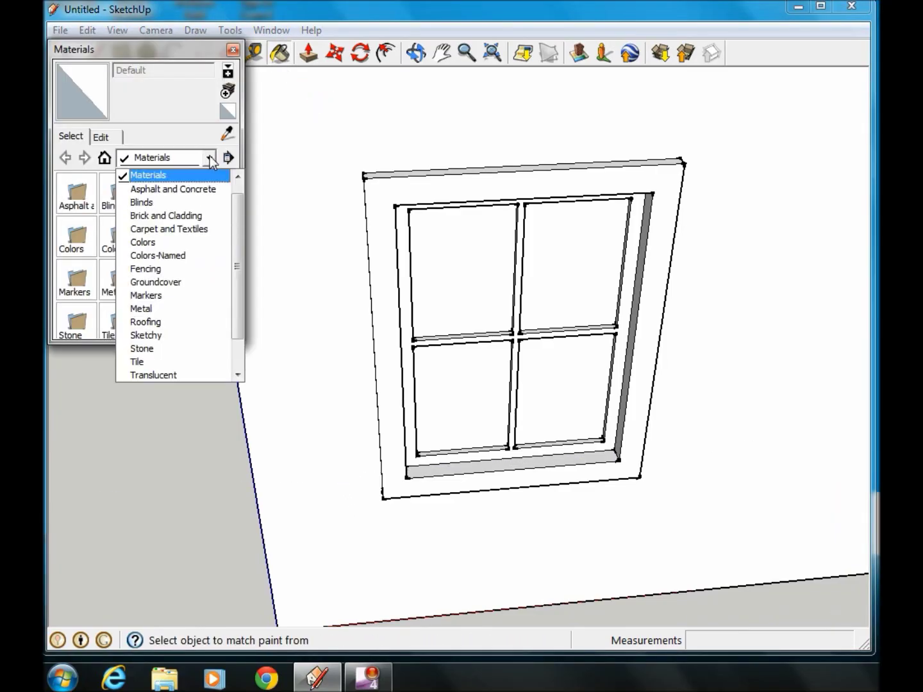
left_click(202, 375)
left_click(207, 234)
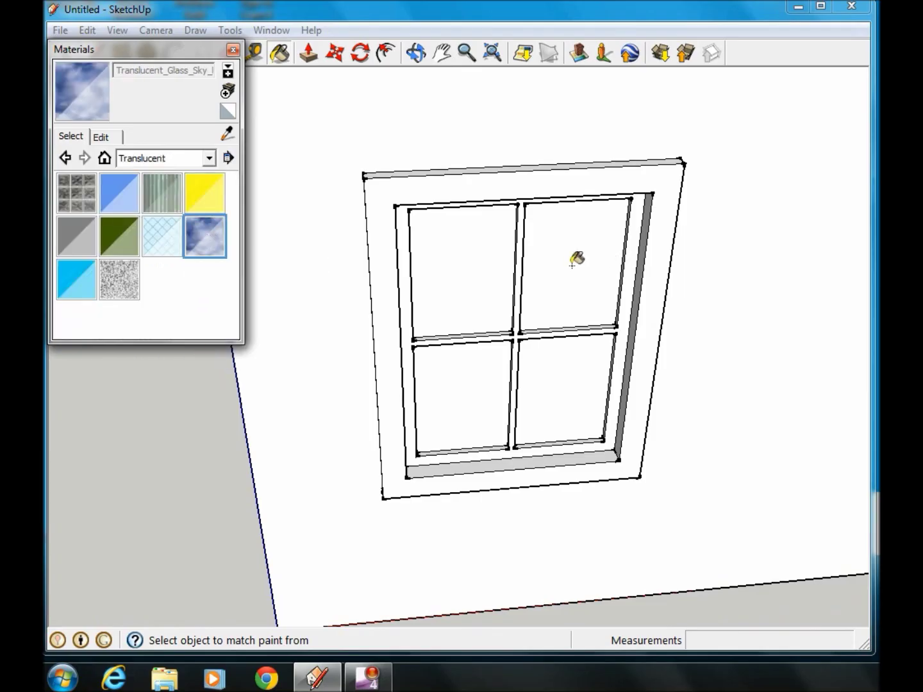
left_click(467, 262)
left_click(572, 275)
left_click(533, 403)
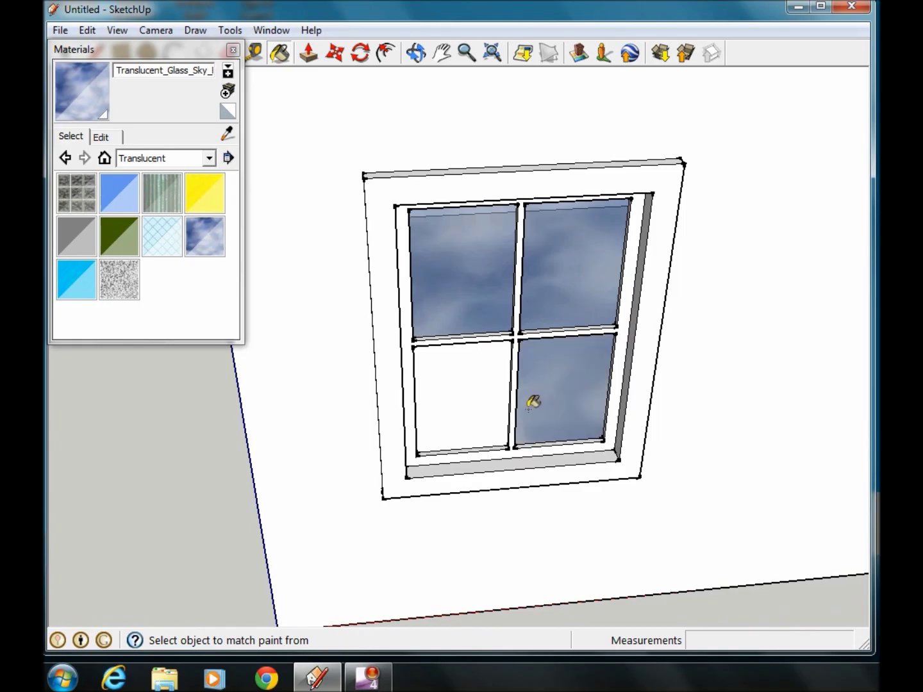
left_click(461, 411)
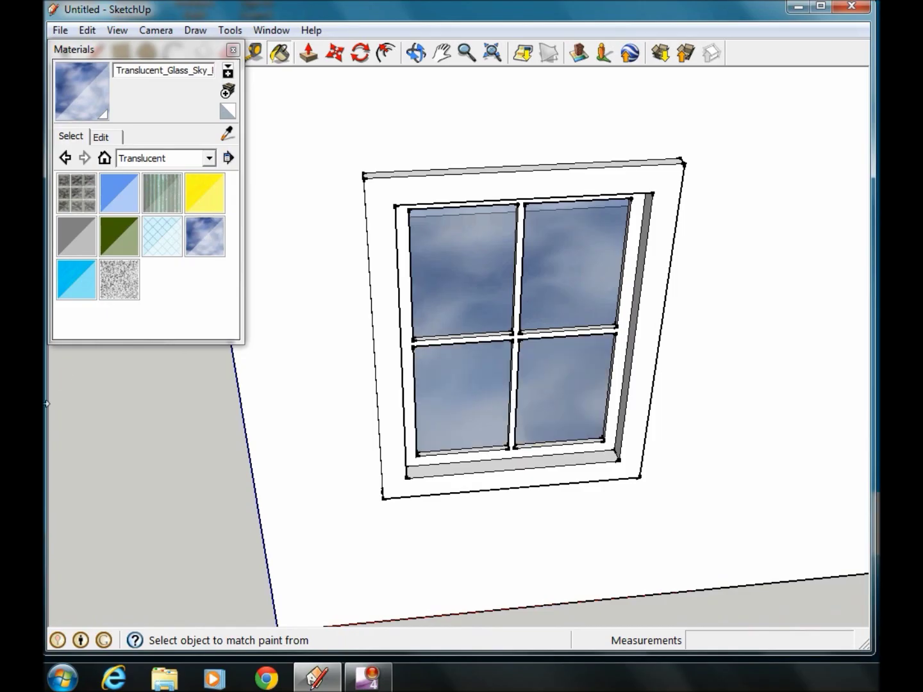
Switch the materials browser to the Colors collection.
left_click(208, 159)
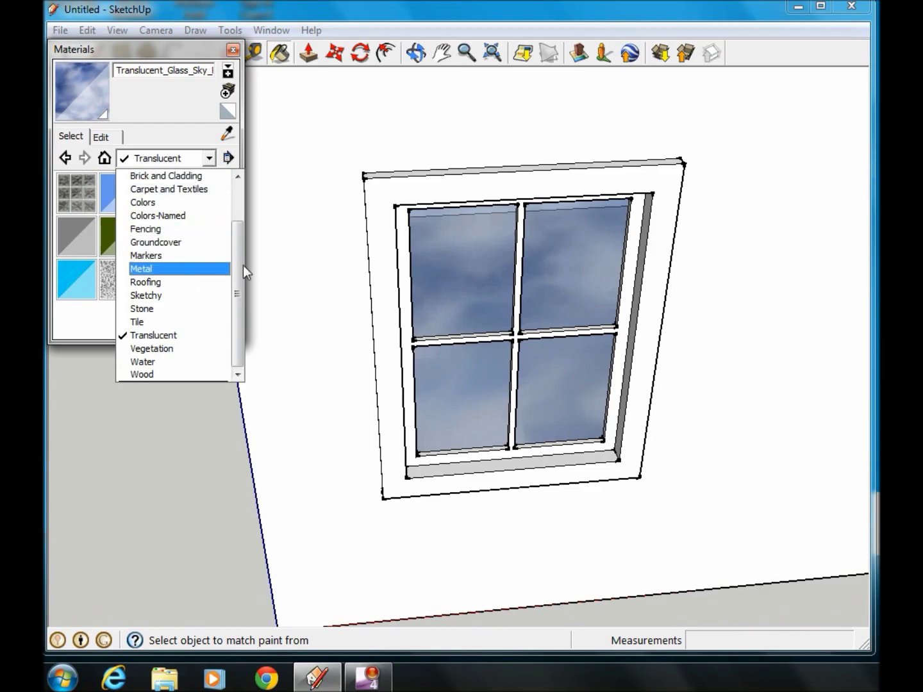
left_click_drag(242, 267, 245, 212)
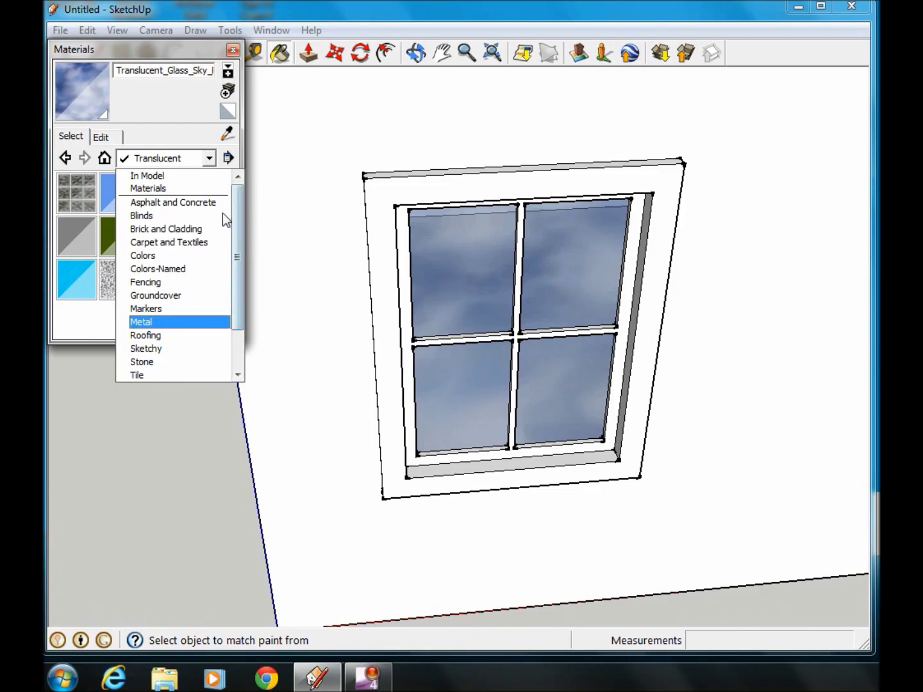
left_click(170, 256)
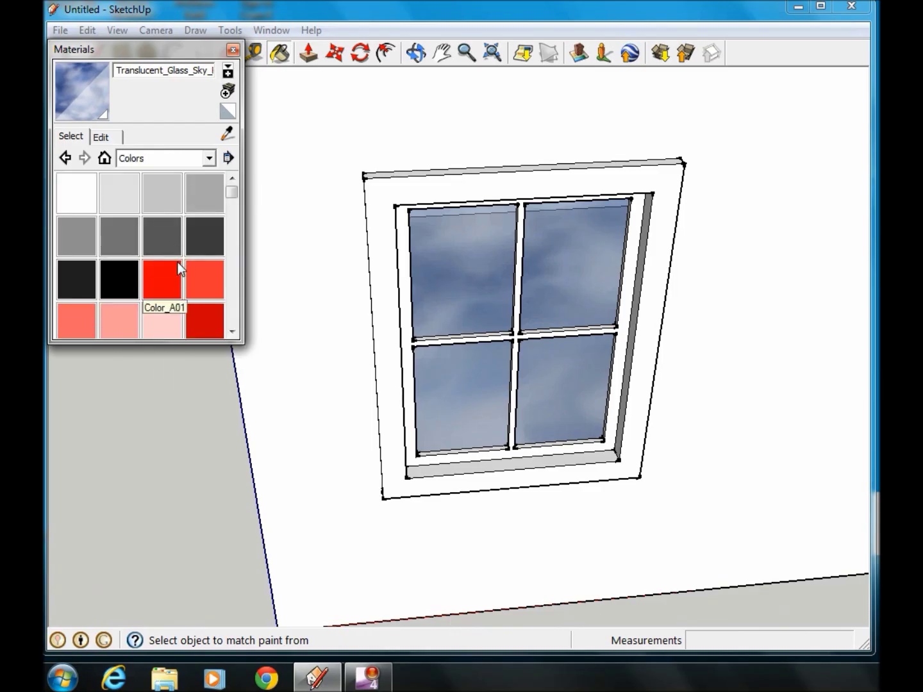
left_click_drag(232, 192, 233, 218)
Paint the frame, mullions and the strips beside the mullion and along the sill with Color_C16.
left_click(206, 221)
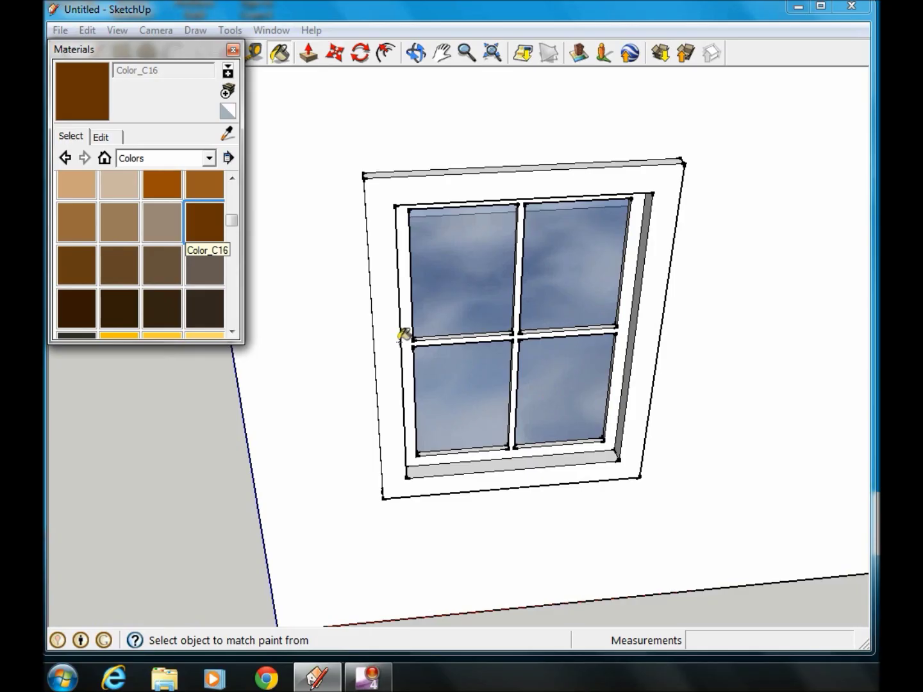
left_click(233, 50)
scroll(519, 346, "up", 4)
scroll(523, 310, "up", 3)
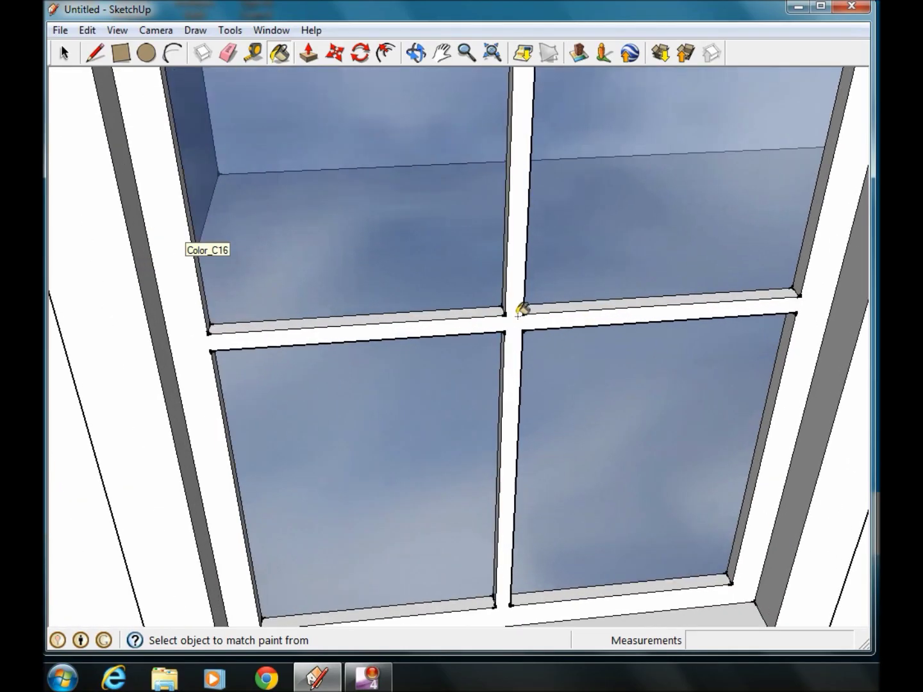
left_click(518, 319)
mouse_move(565, 316)
middle_mouse_down()
mouse_move(643, 311)
mouse_move(567, 414)
mouse_move(571, 350)
middle_mouse_up()
left_click(572, 347)
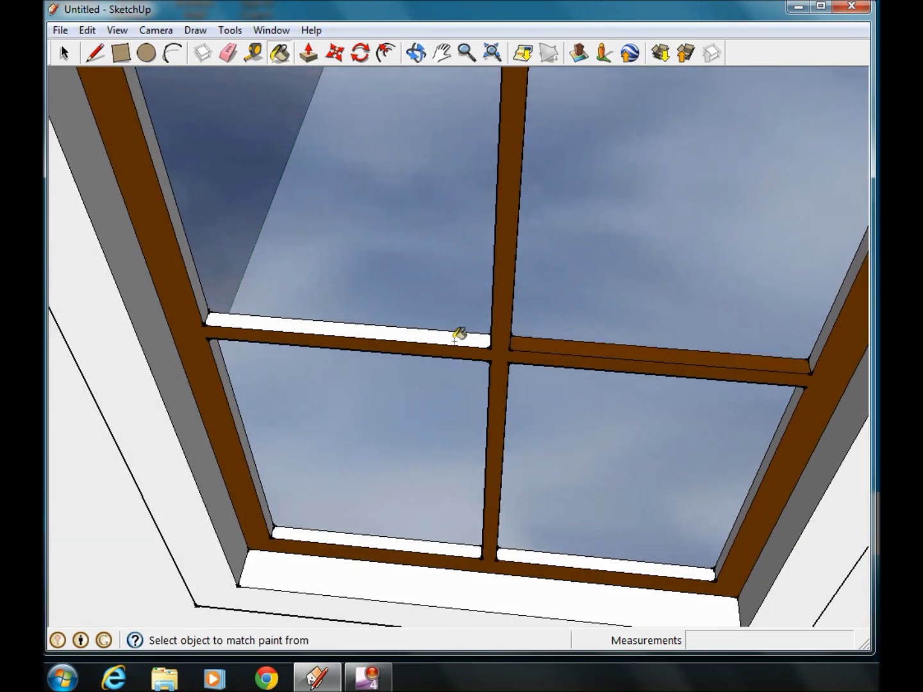
left_click(455, 340)
left_click(447, 544)
left_click(527, 553)
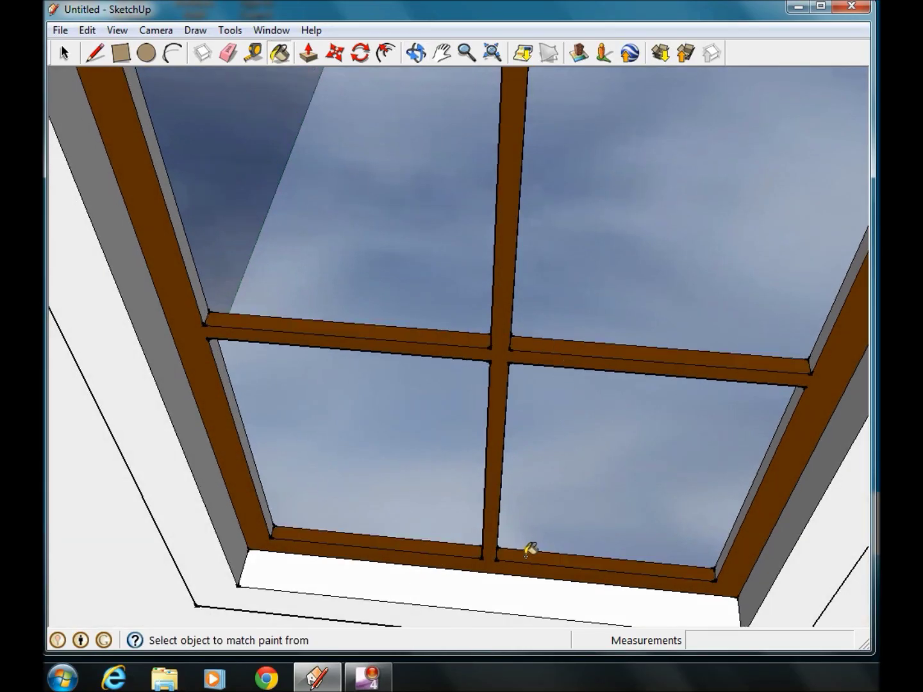
Paint the right and left jamb strips and the mullion side strips brown.
middle_click_drag(695, 500, 768, 176)
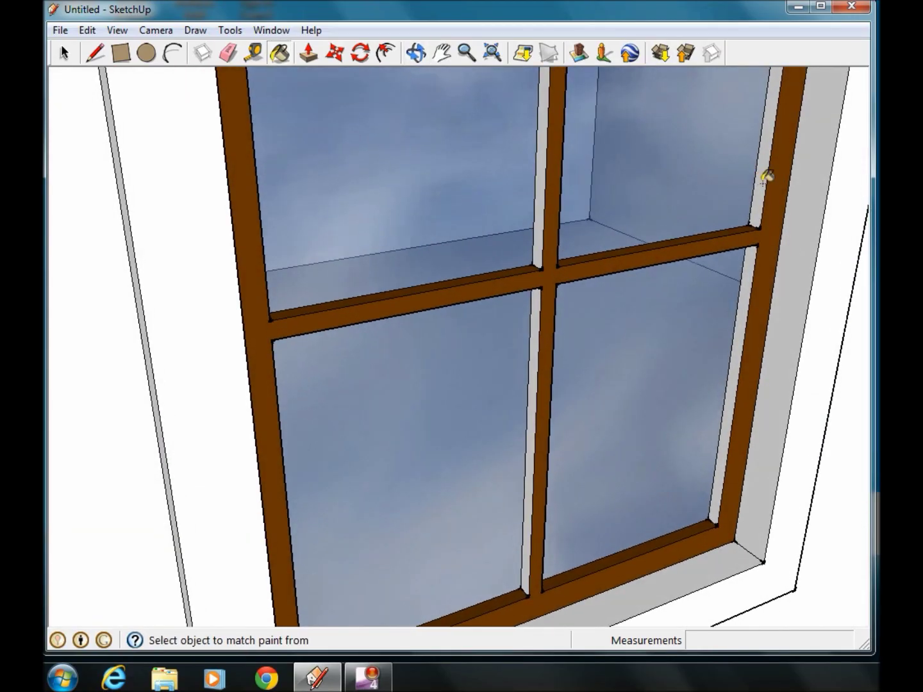
left_click(759, 190)
left_click(750, 276)
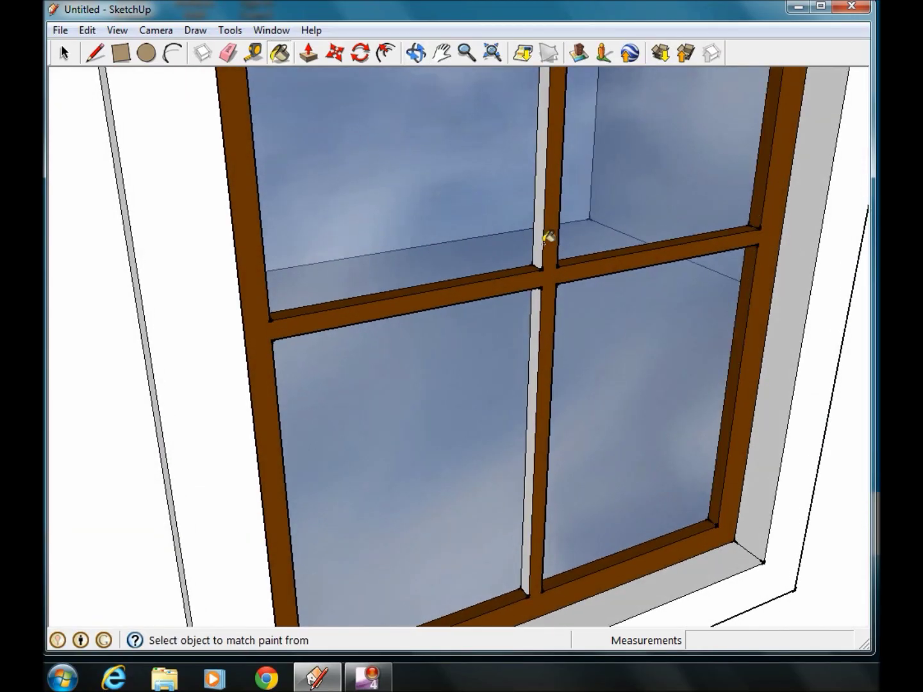
left_click(544, 241)
left_click(540, 296)
mouse_move(502, 387)
middle_mouse_down()
mouse_move(222, 433)
mouse_move(192, 385)
middle_mouse_up()
left_click(240, 313)
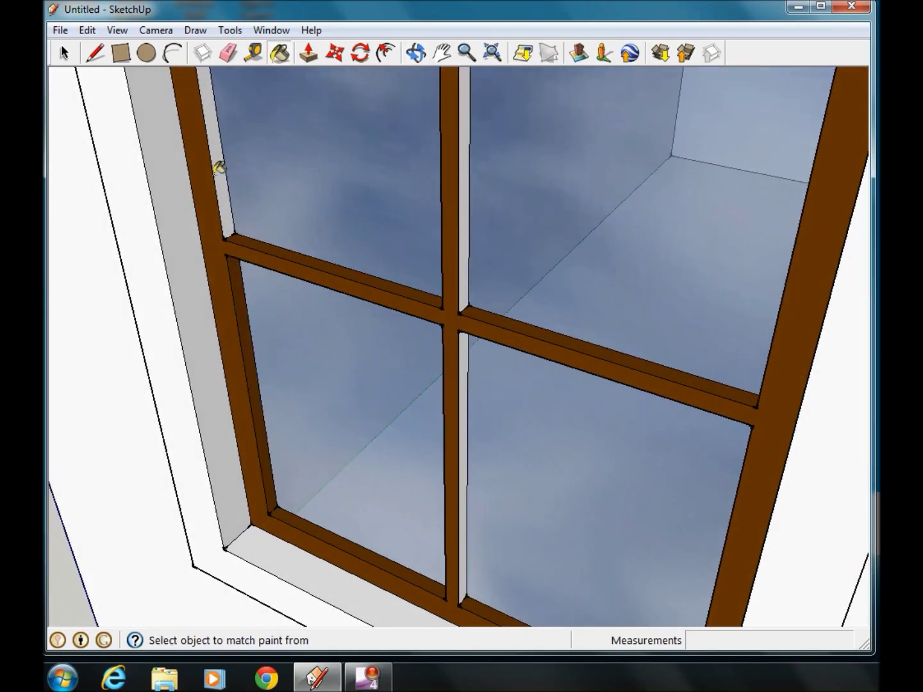
left_click(220, 168)
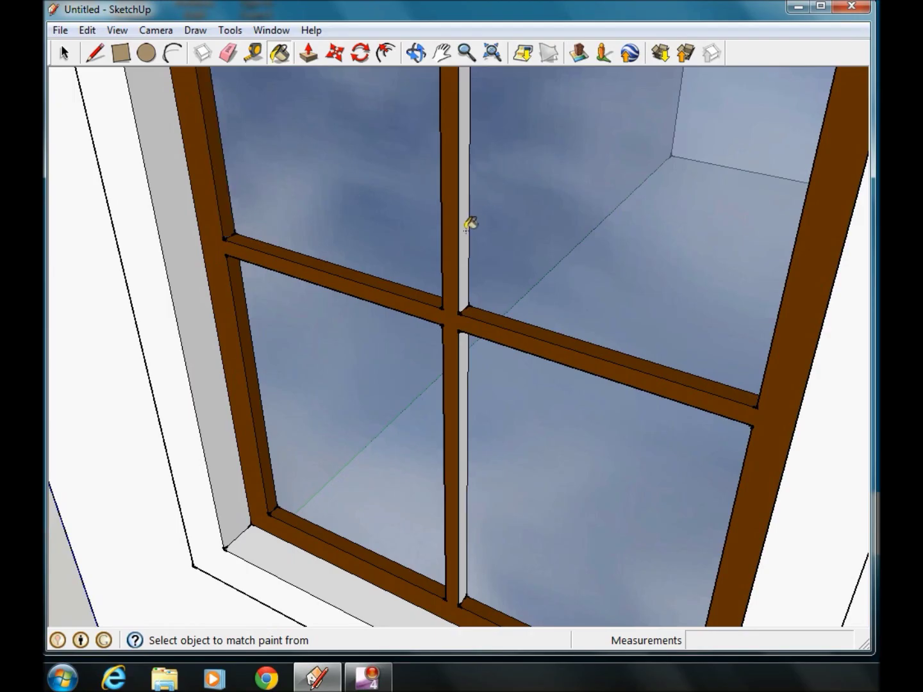
left_click(469, 224)
left_click(468, 392)
Paint the top strips of the upper panes and the strips under the crossbar brown.
scroll(478, 394, "down", 6)
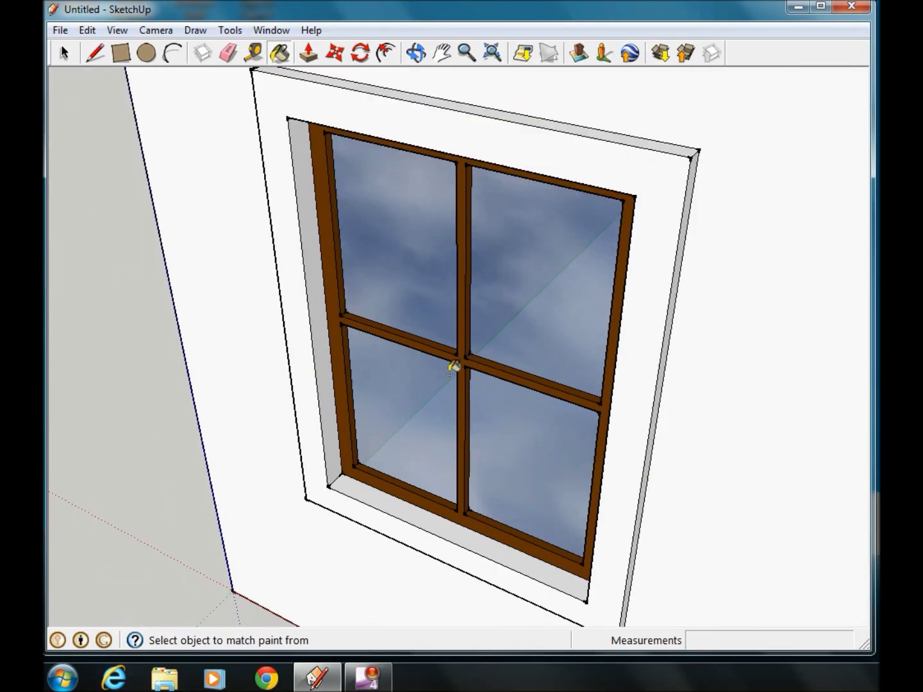
mouse_move(453, 367)
middle_mouse_down()
mouse_move(608, 86)
mouse_move(597, 102)
middle_mouse_up()
middle_click_drag(457, 299, 489, 154)
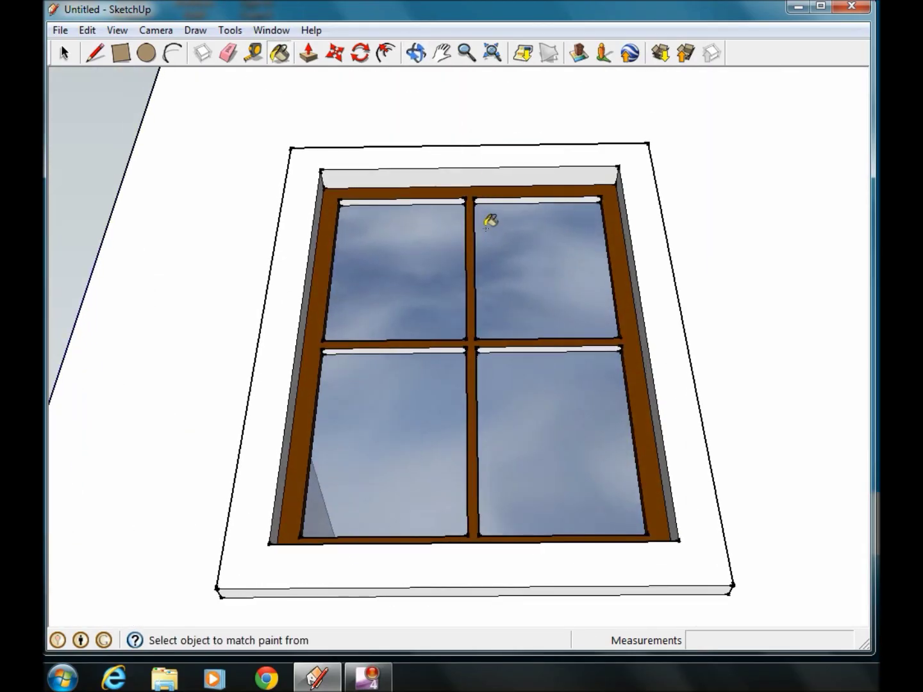
scroll(489, 192, "up", 5)
left_click(488, 182)
left_click(428, 184)
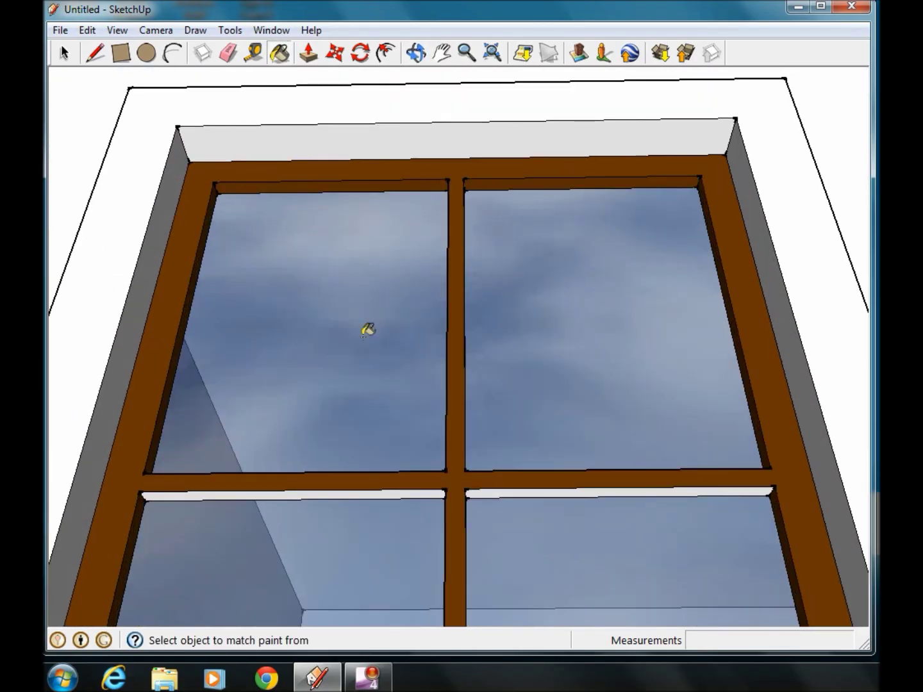
left_click(387, 491)
left_click(494, 490)
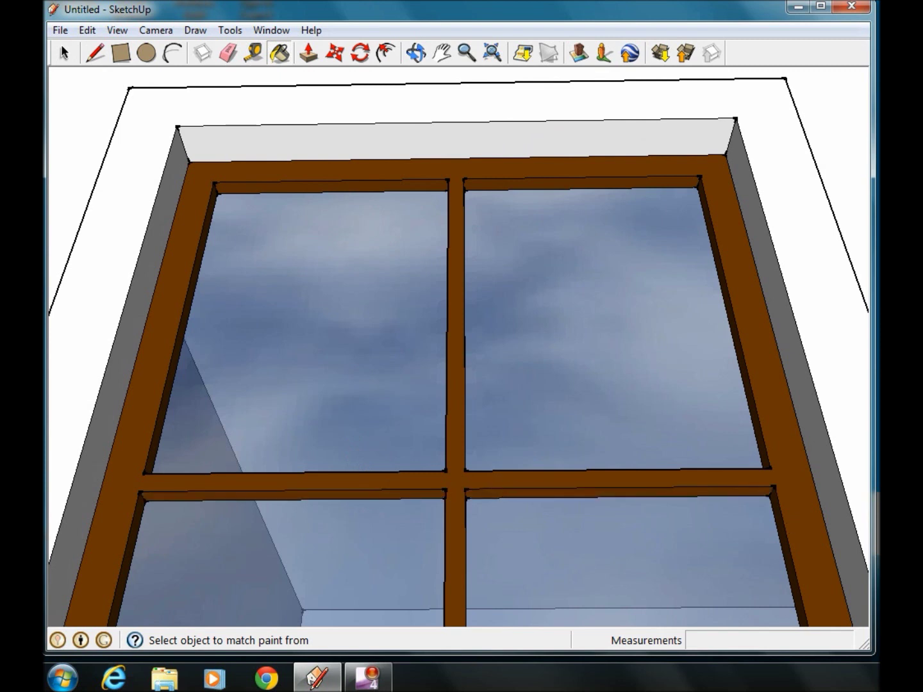
scroll(256, 272, "down", 3)
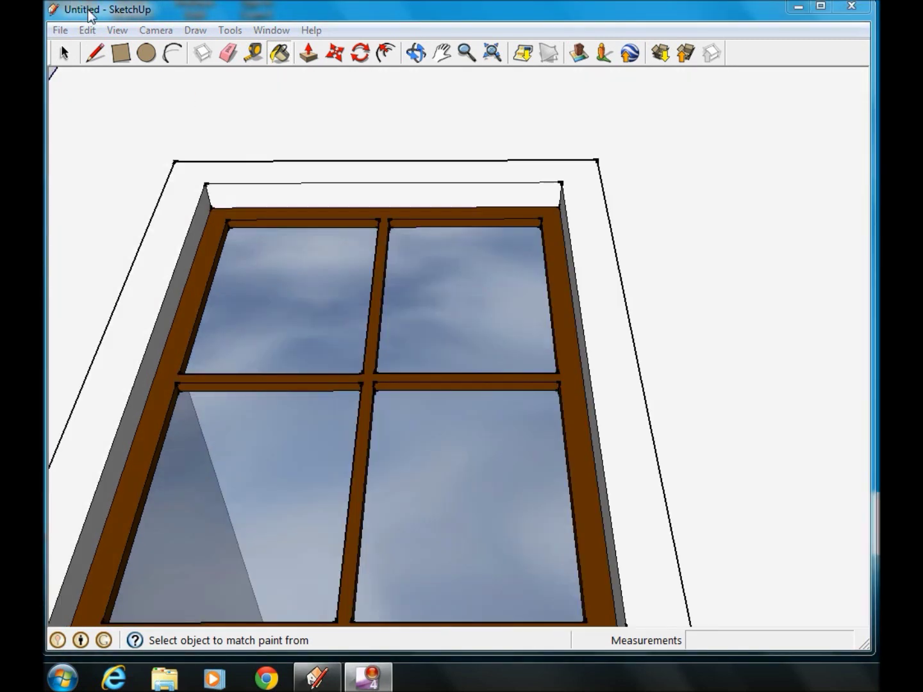
Pick golden Color_D06 from the Colors materials and paint the outer window casing.
left_click(285, 54)
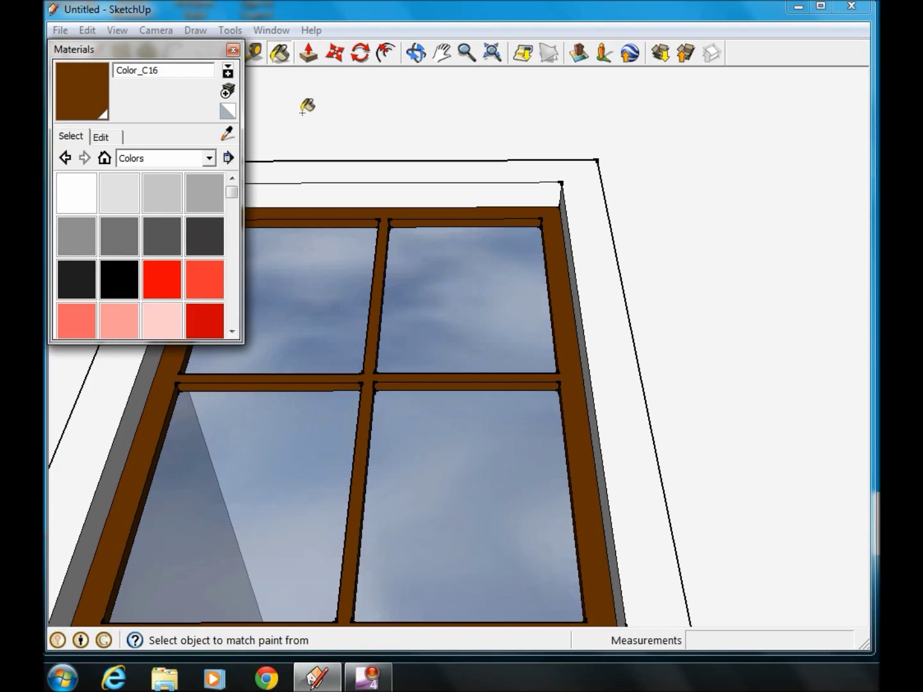
left_click_drag(232, 192, 231, 232)
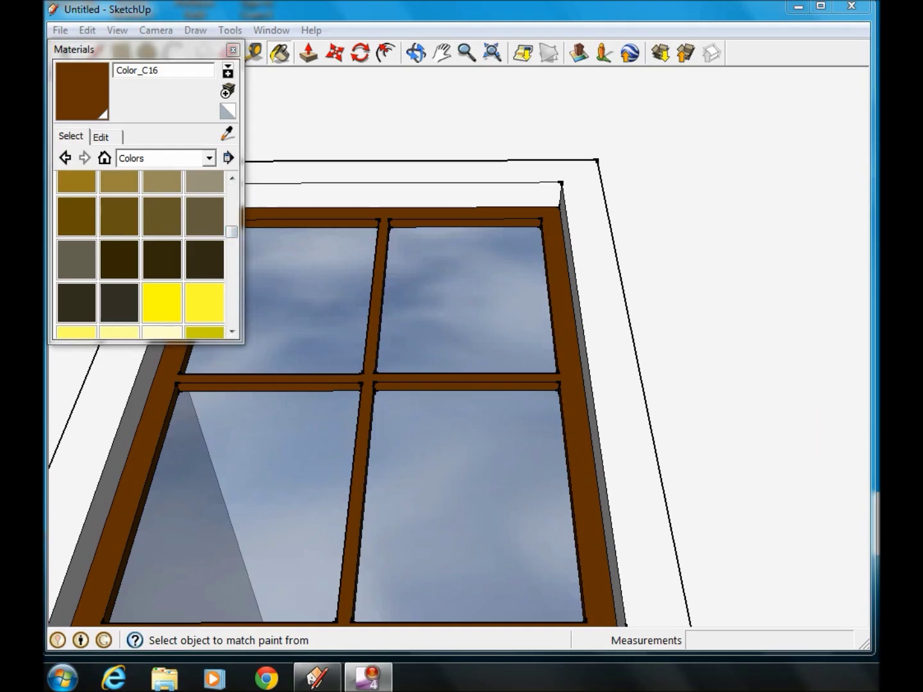
scroll(161, 178, "up", 2)
left_click(161, 197)
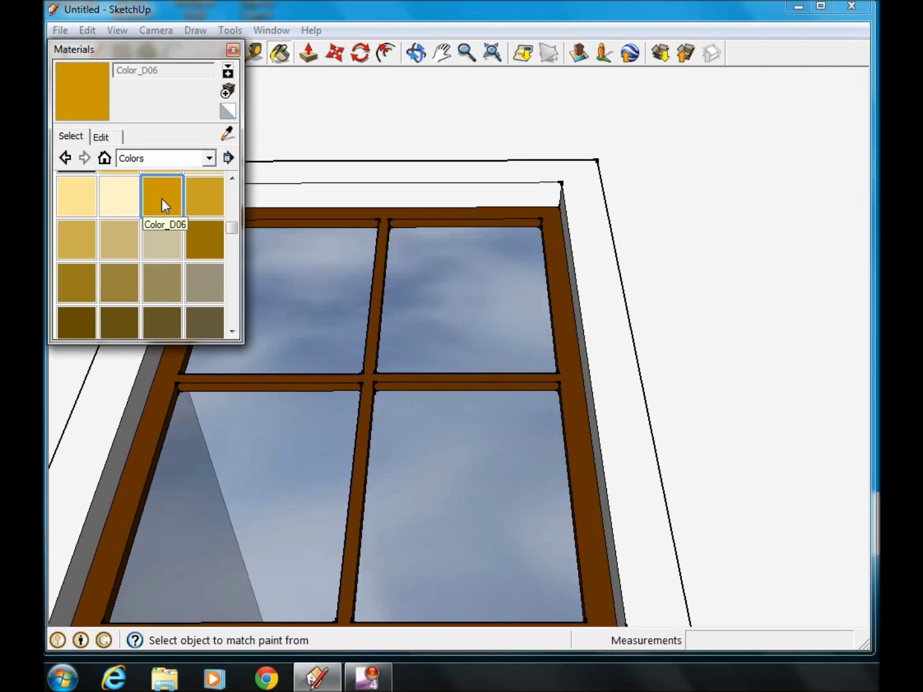
left_click(626, 393)
Paint the right and left inner jambs, top lintel, sill and right outer edge strip golden.
scroll(615, 375, "down", 1)
middle_click_drag(610, 364, 767, 439)
left_click(570, 407)
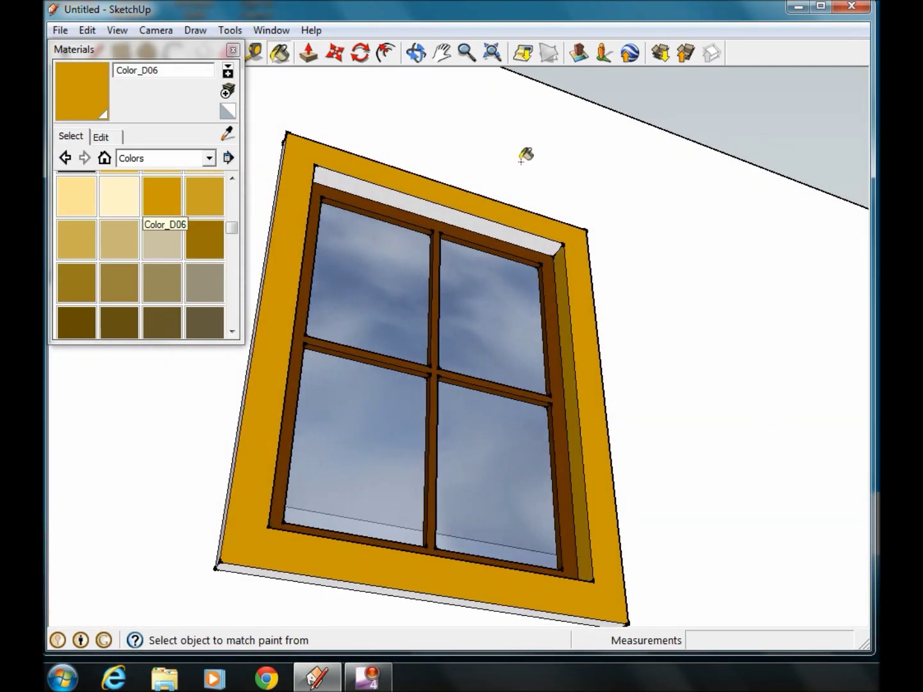
left_click(523, 234)
mouse_move(521, 231)
middle_mouse_down()
mouse_move(47, 505)
mouse_move(134, 472)
middle_mouse_up()
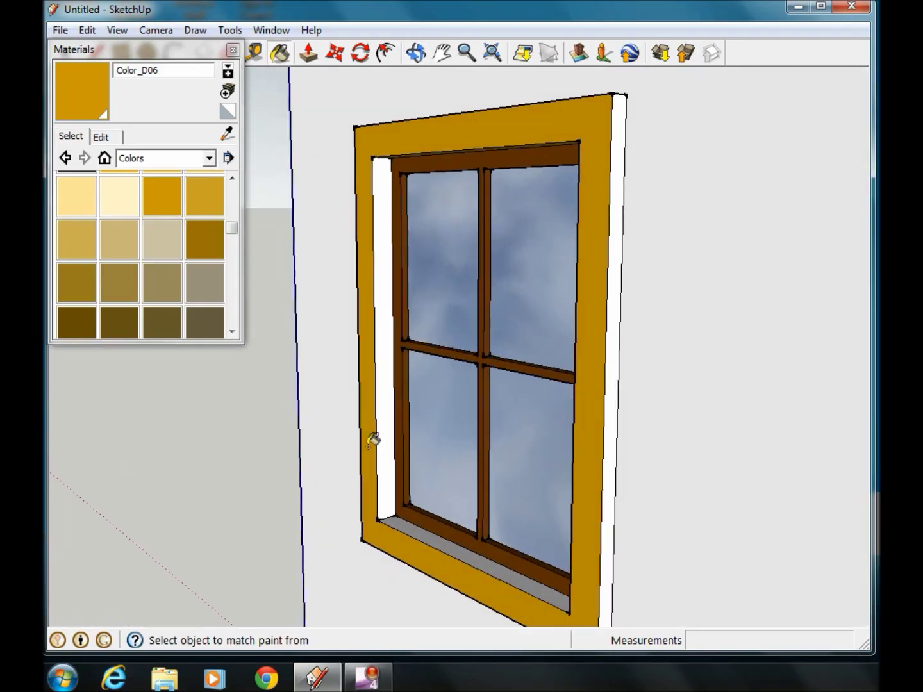
left_click(388, 421)
left_click(424, 528)
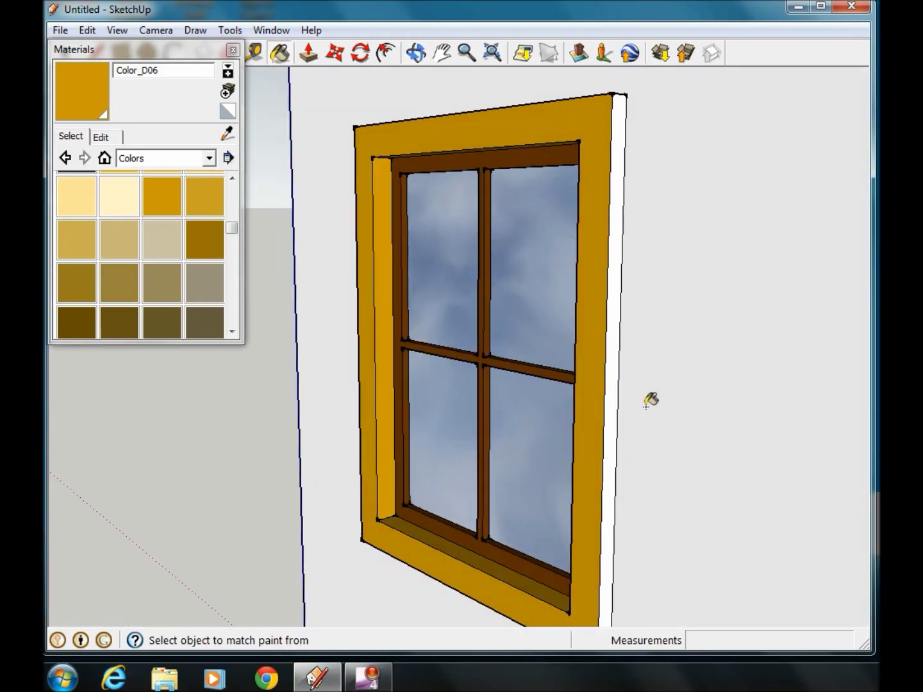
left_click(613, 395)
Orbit around to check the golden casing from several angles, then close Materials.
mouse_move(610, 384)
middle_mouse_down()
mouse_move(545, 391)
mouse_move(596, 250)
middle_mouse_up()
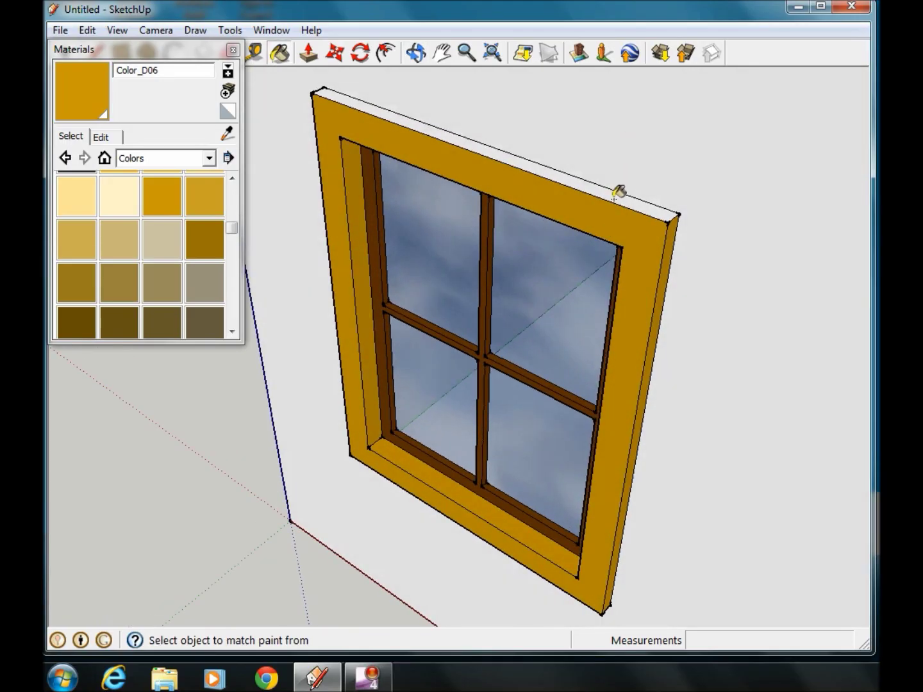
mouse_move(618, 190)
middle_mouse_down()
mouse_move(638, 223)
mouse_move(598, 301)
mouse_move(717, 286)
mouse_move(134, 420)
mouse_move(256, 396)
mouse_move(323, 330)
middle_mouse_up()
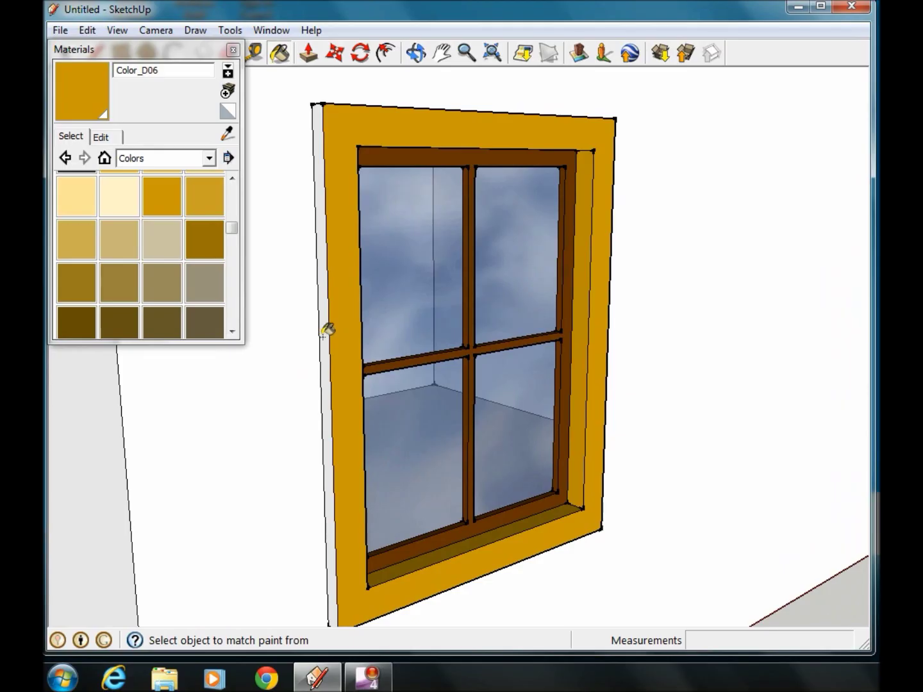
middle_click_drag(314, 387, 200, 532)
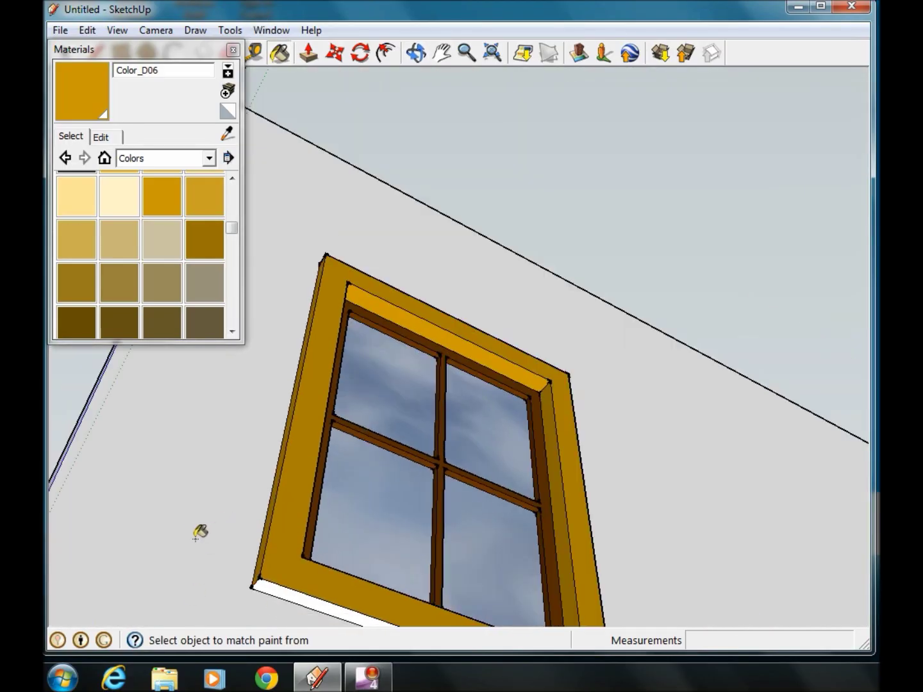
mouse_move(262, 577)
middle_mouse_down()
mouse_move(241, 556)
mouse_move(536, 295)
mouse_move(462, 584)
mouse_move(449, 552)
middle_mouse_up()
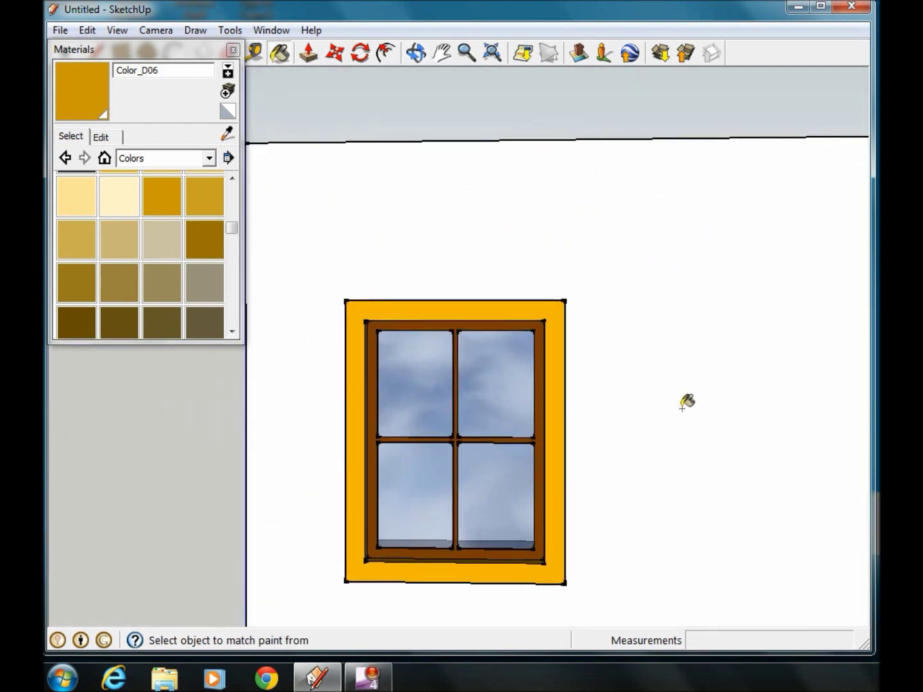
left_click(233, 49)
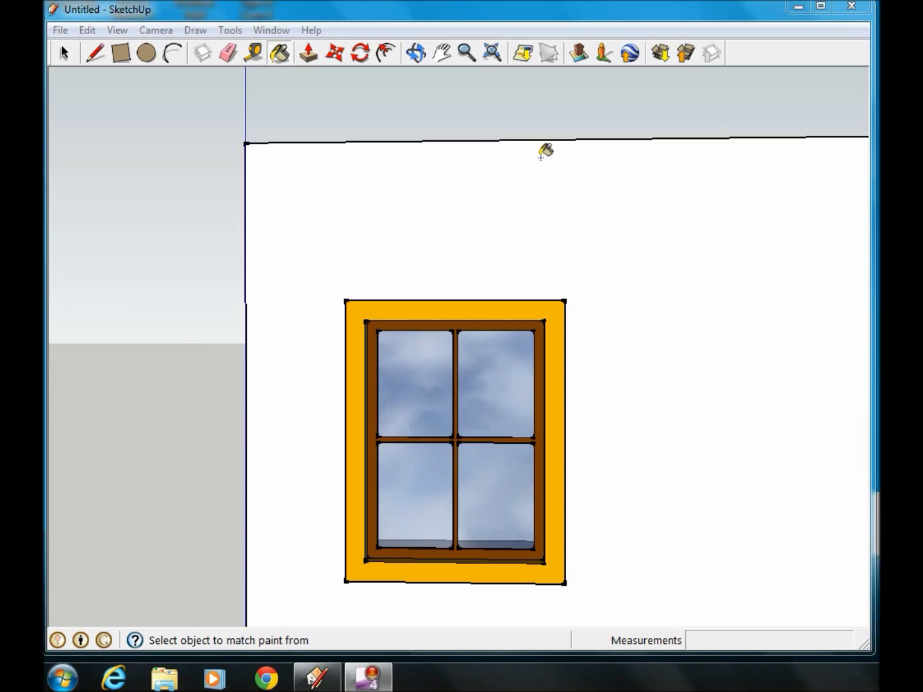
Orbit the view to see the whole angled window and wall.
left_click(120, 52)
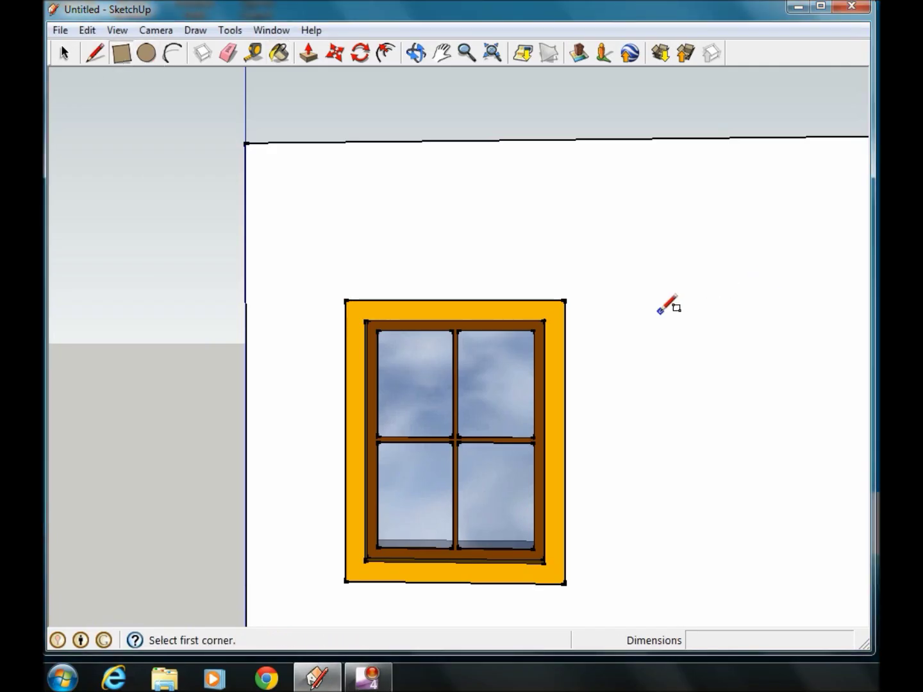
scroll(657, 310, "down", 1)
scroll(658, 311, "up", 4)
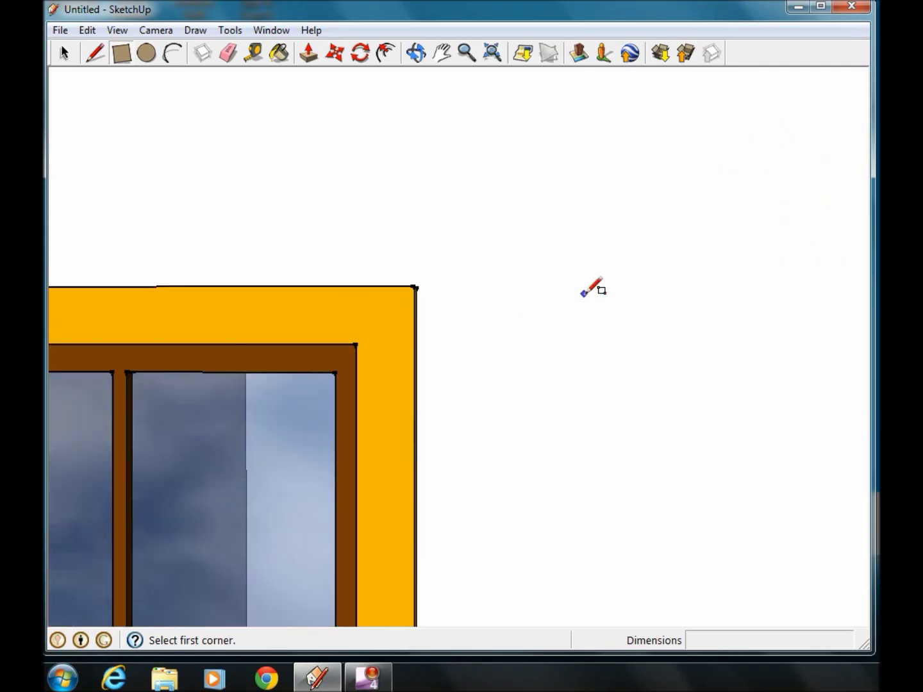
key("o")
left_click_drag(487, 312, 280, 425)
key("p")
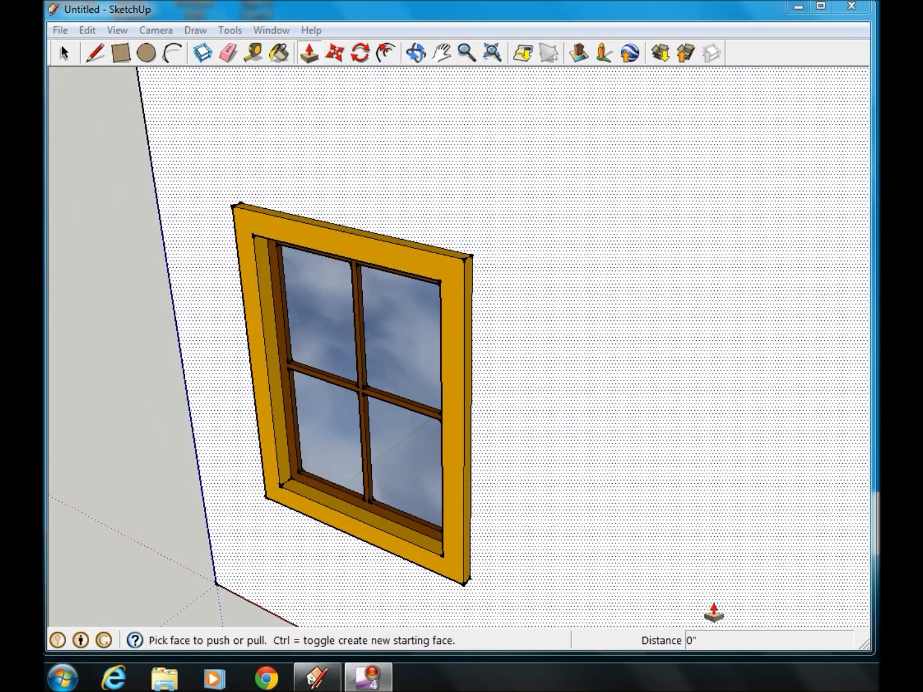
key("l")
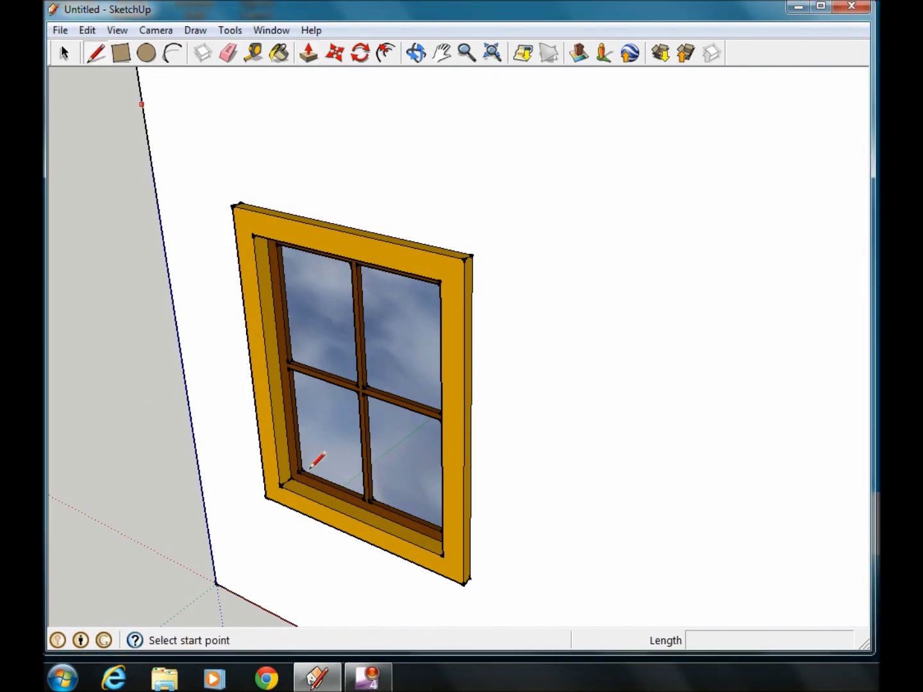
Draw a 1' base line from the casing's bottom-right corner, a vertical edge, and close at the casing top.
left_click(470, 578)
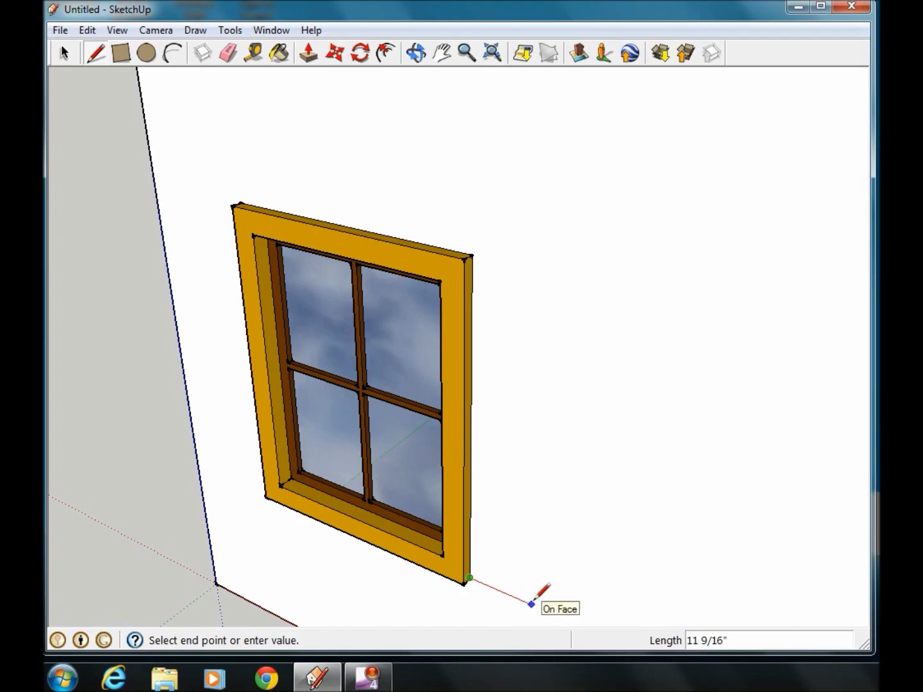
left_click(531, 604)
type("1'")
key("Return")
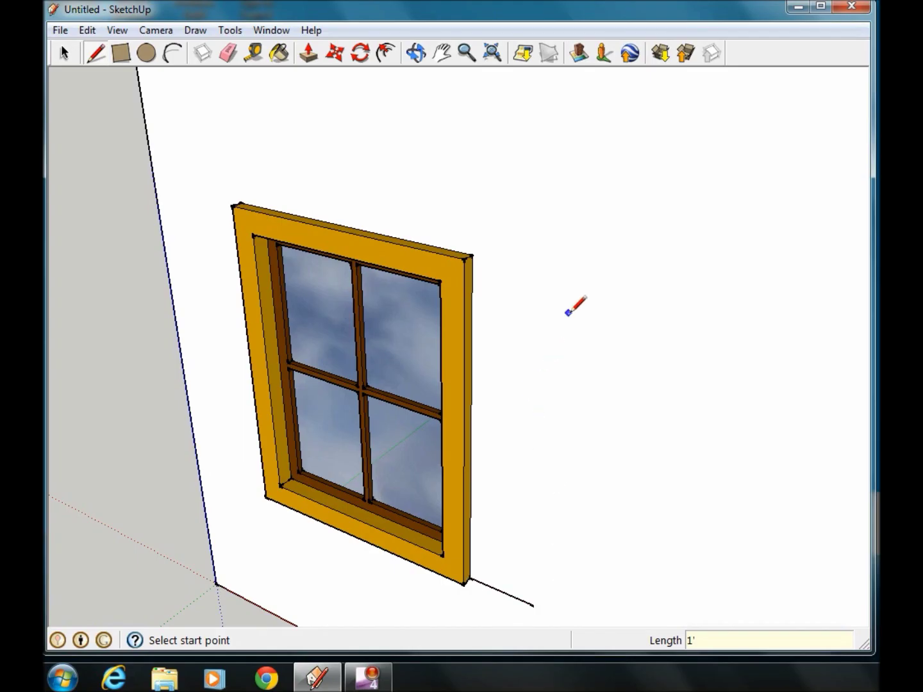
left_click(534, 605)
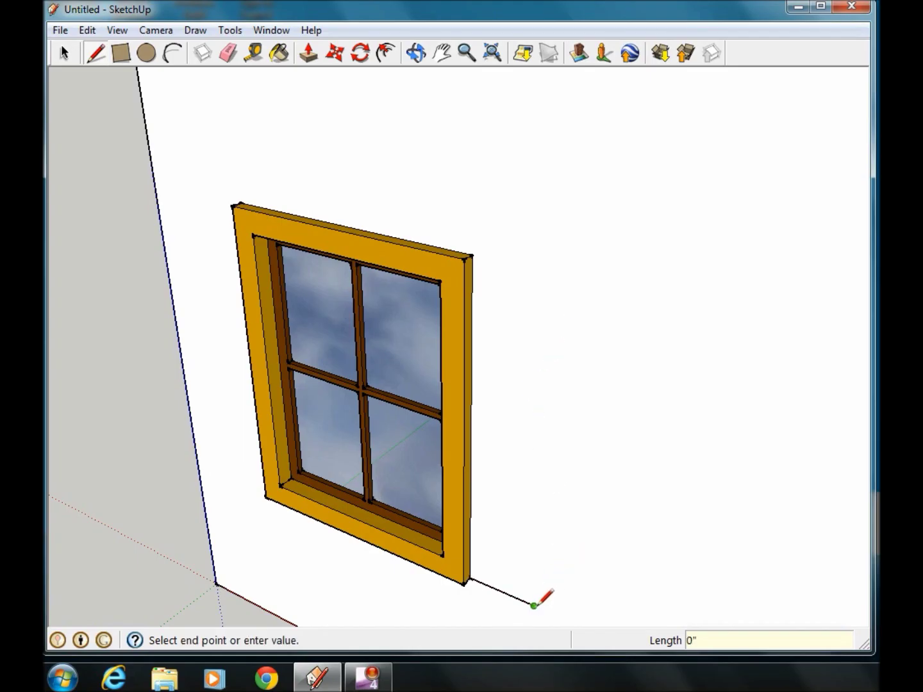
left_click(550, 270)
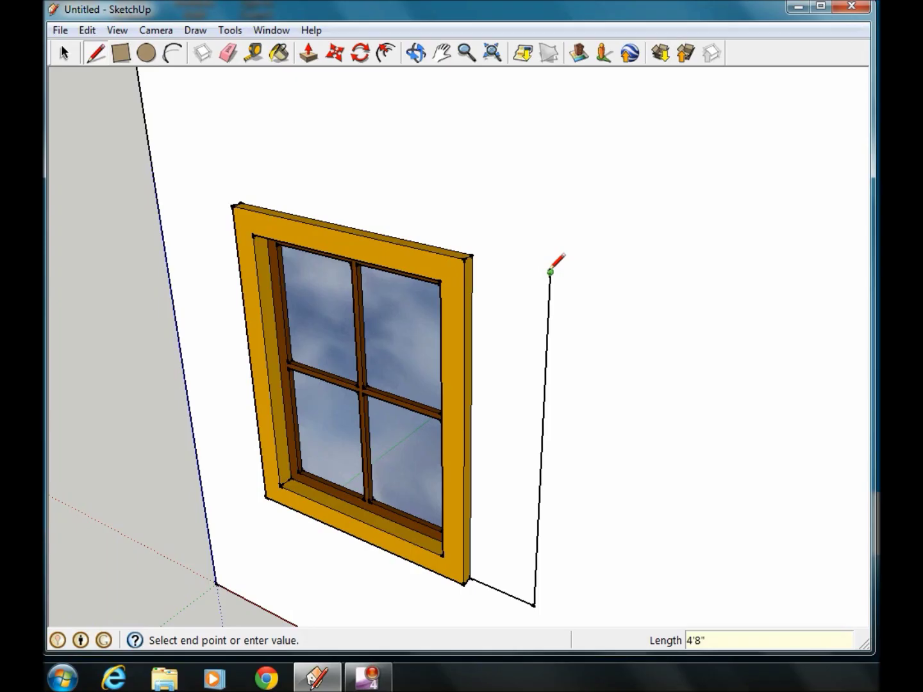
left_click(473, 256)
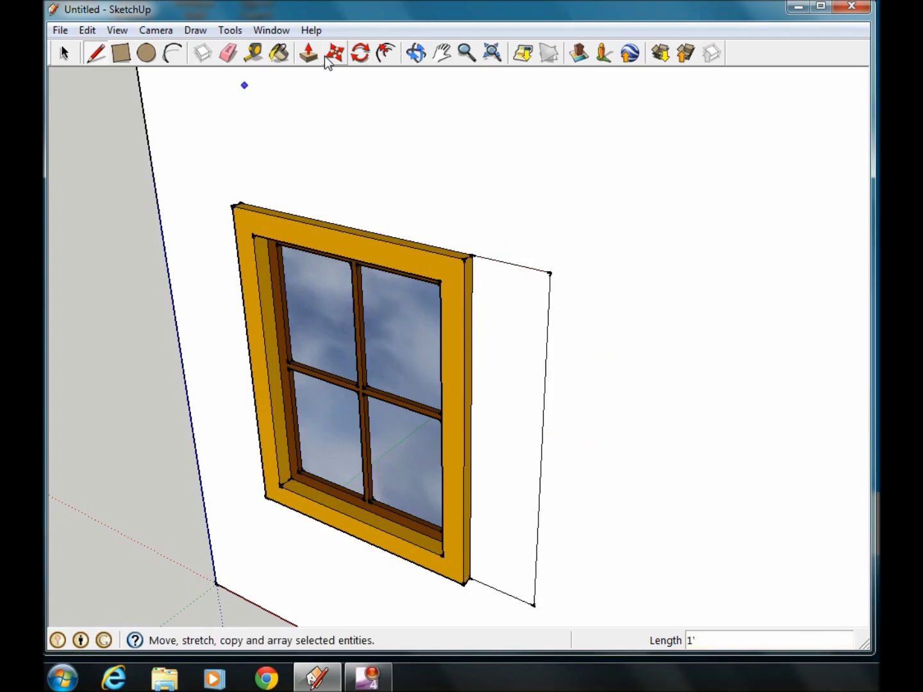
Push/Pull the 1'-wide face right of the window out 1 1/2" as the right shutter slab.
left_click(309, 54)
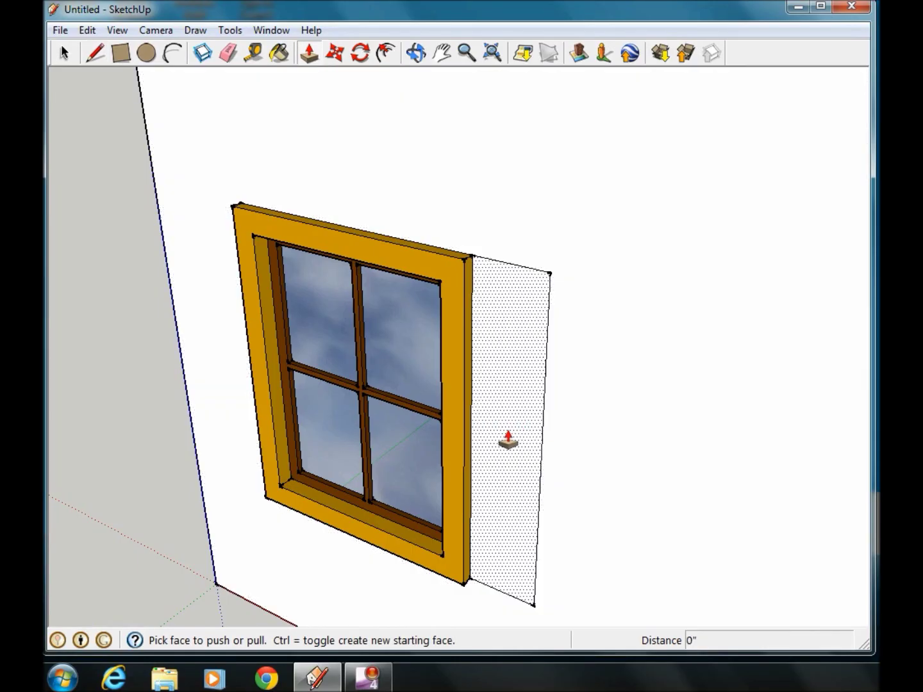
left_click_drag(506, 441, 495, 441)
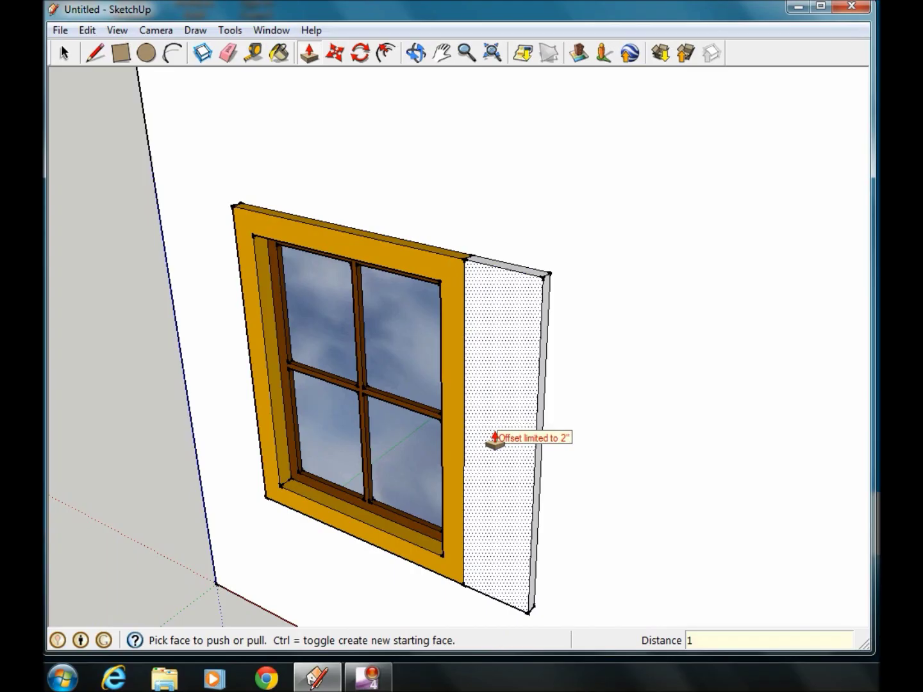
left_click(495, 441)
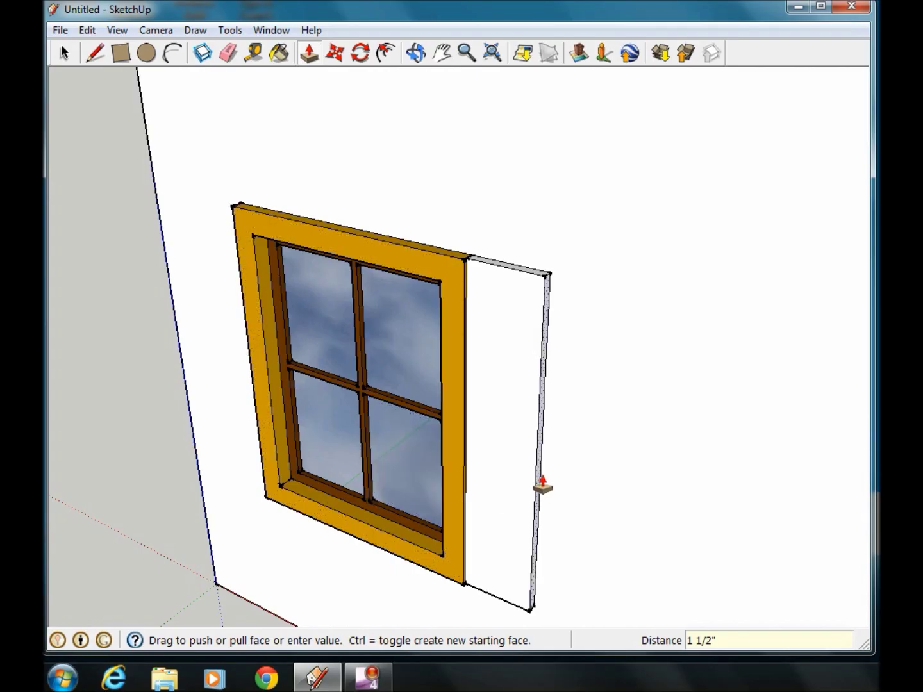
middle_click_drag(536, 392, 365, 470)
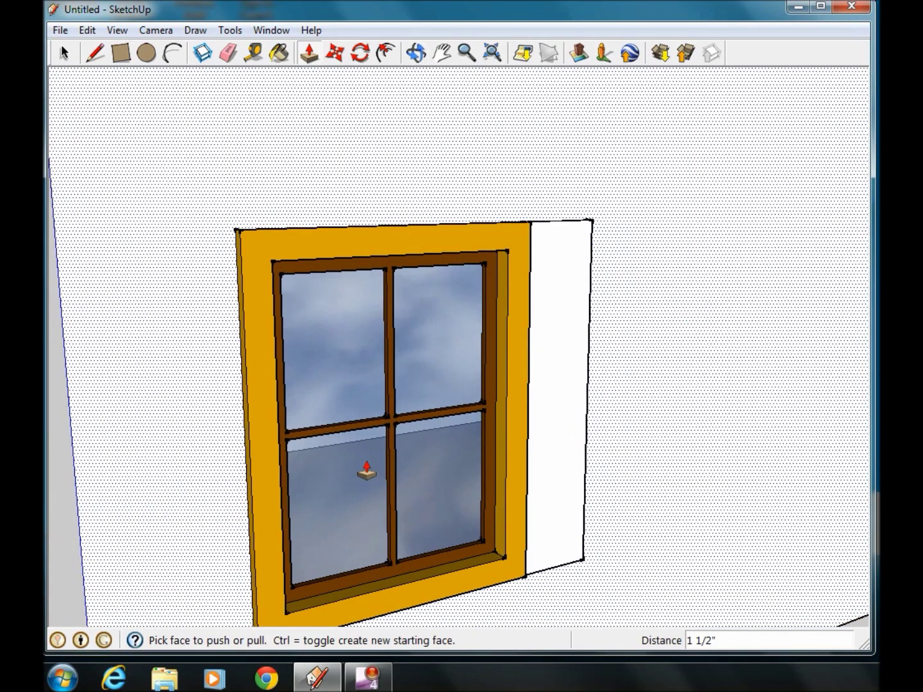
scroll(541, 142, "down", 2)
Draw a 1' top edge leftward from the frame's top-left corner.
left_click(94, 56)
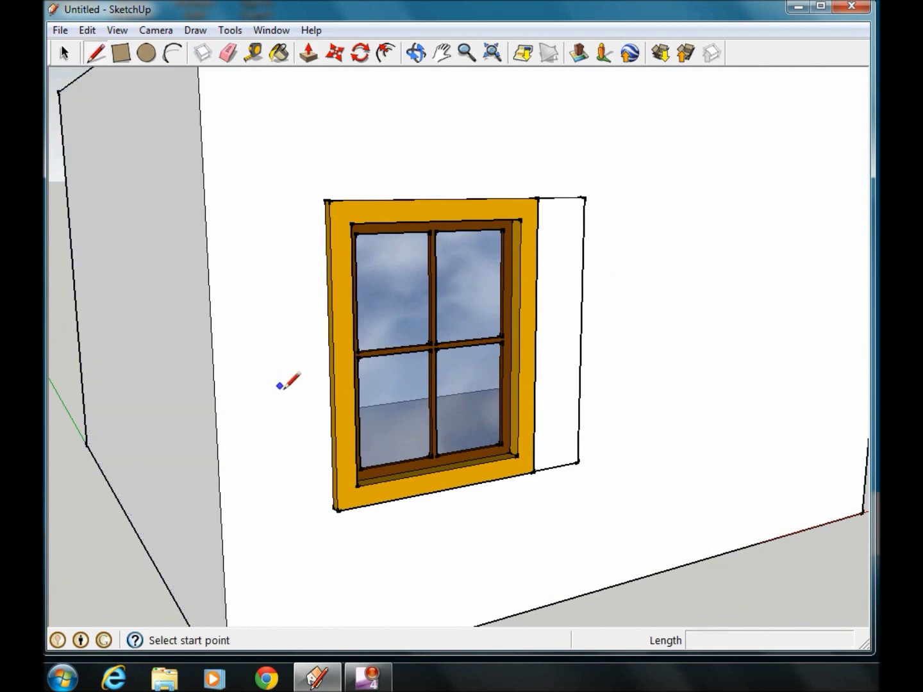
scroll(385, 474, "up", 3)
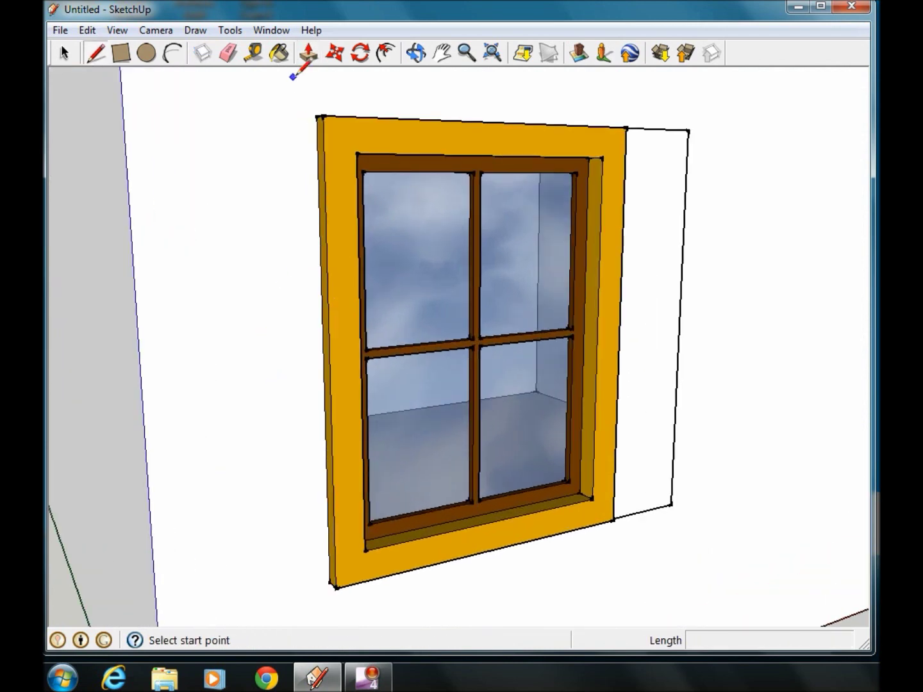
left_click(315, 117)
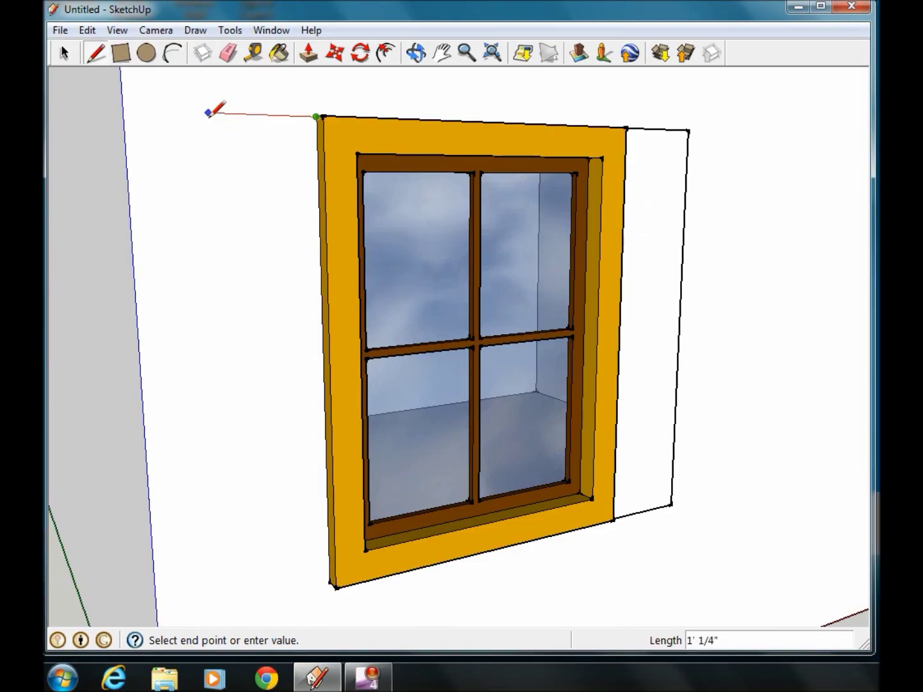
left_click(212, 113)
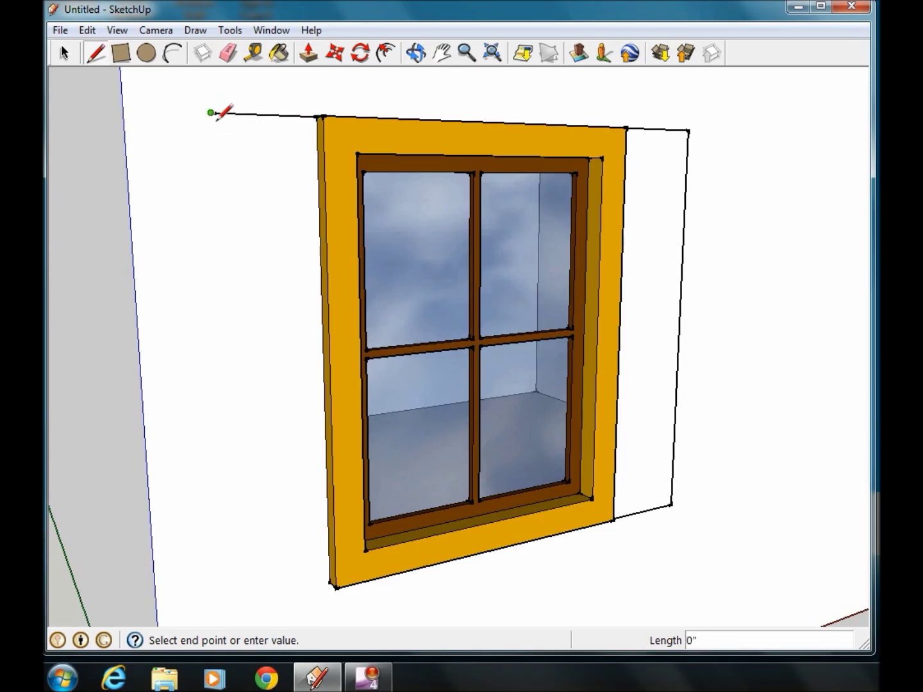
type("1'")
key("Return")
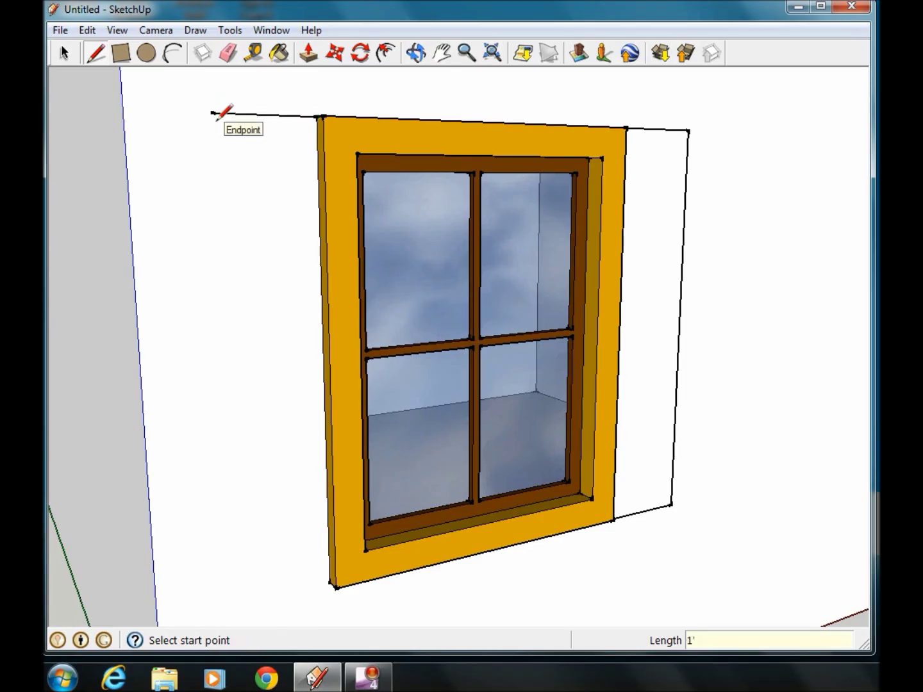
Draw the 4'8" outer edge down, then close the outline at the frame's bottom-left corner.
left_click(212, 113)
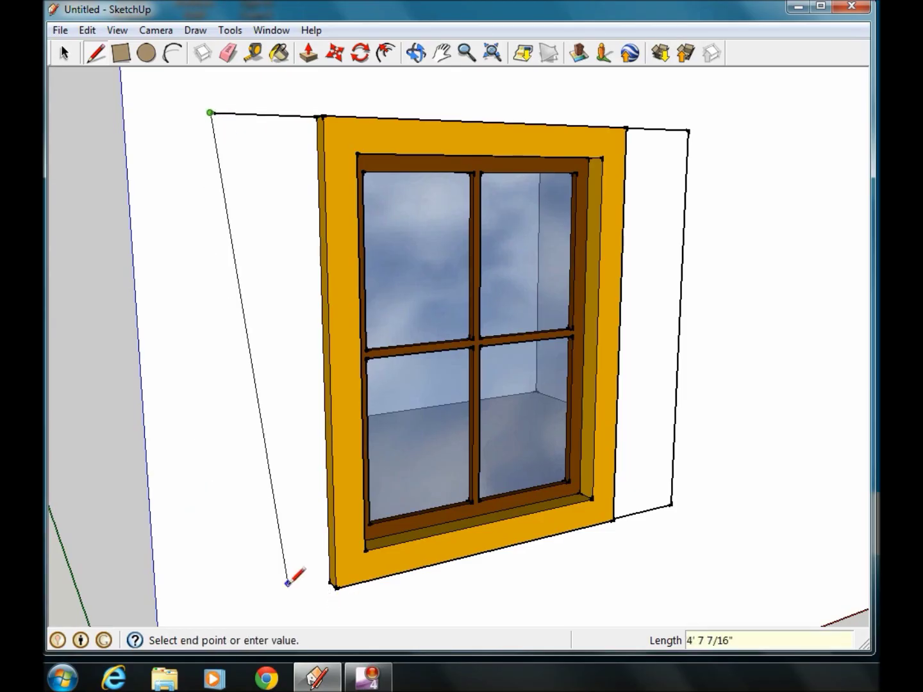
left_click(234, 612)
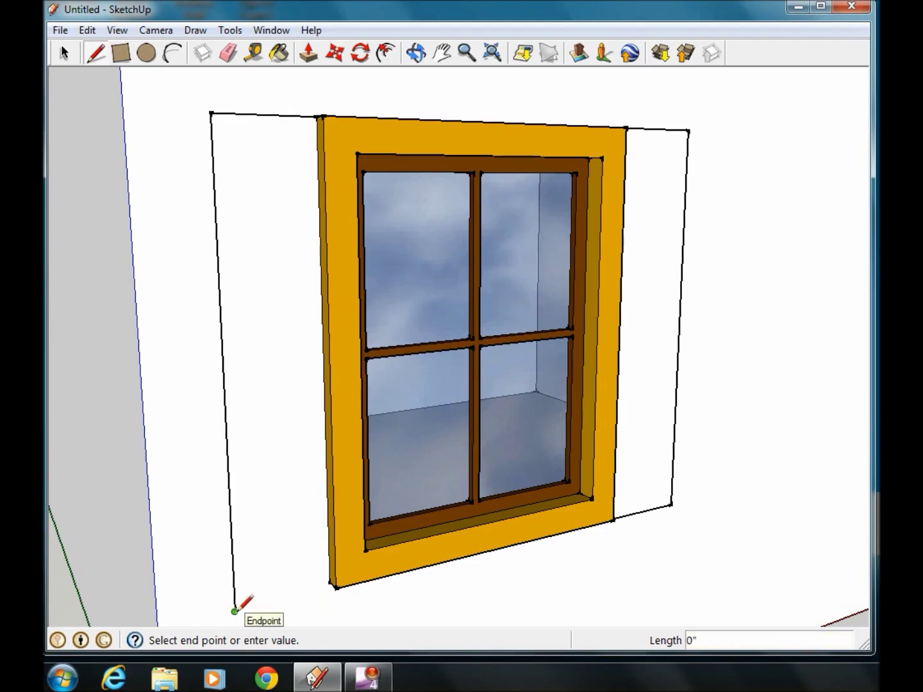
type("4'8")
key("Return")
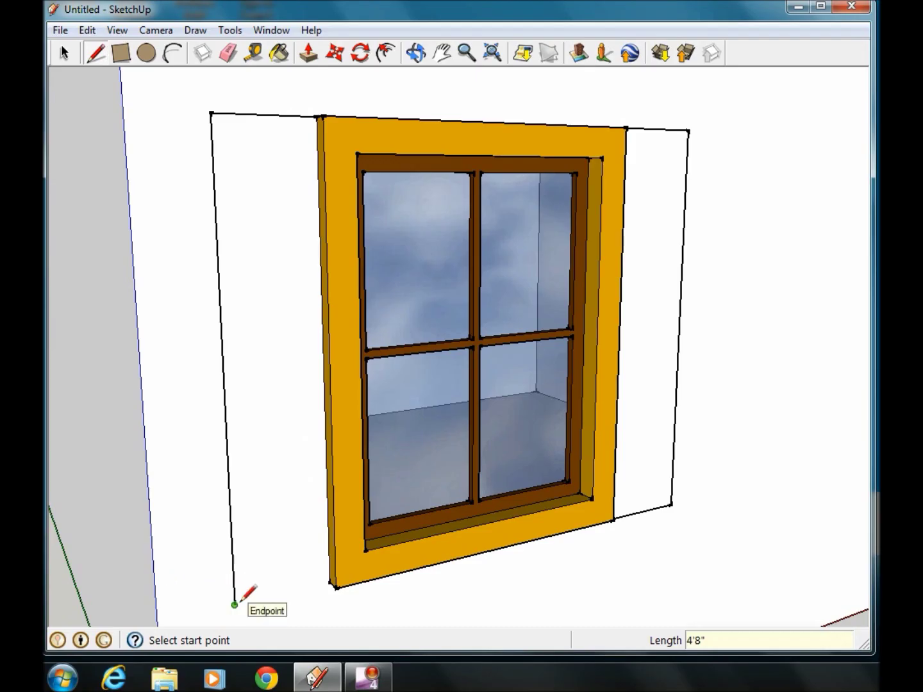
left_click(235, 605)
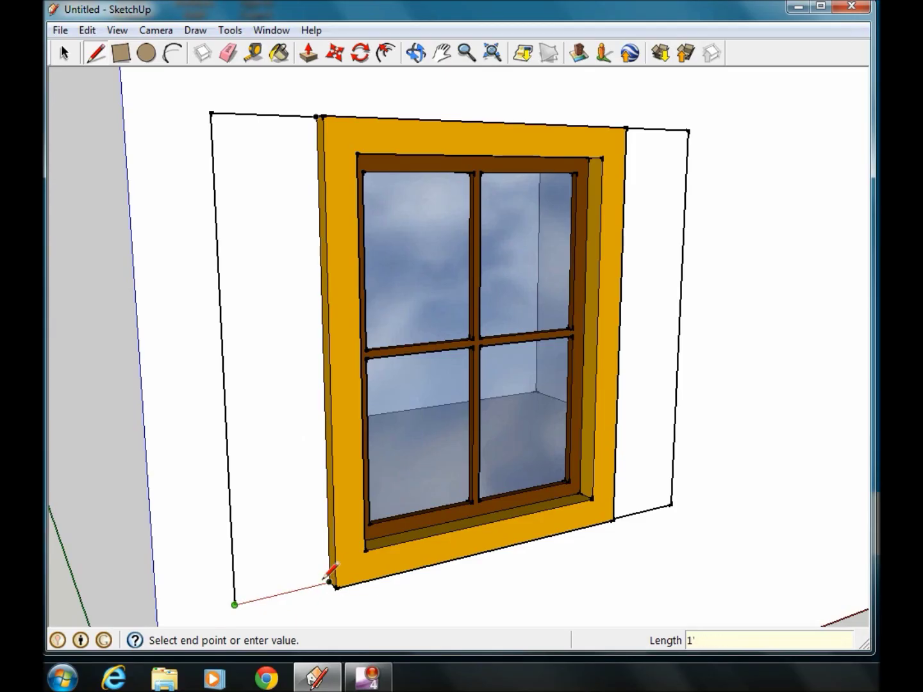
left_click(330, 581)
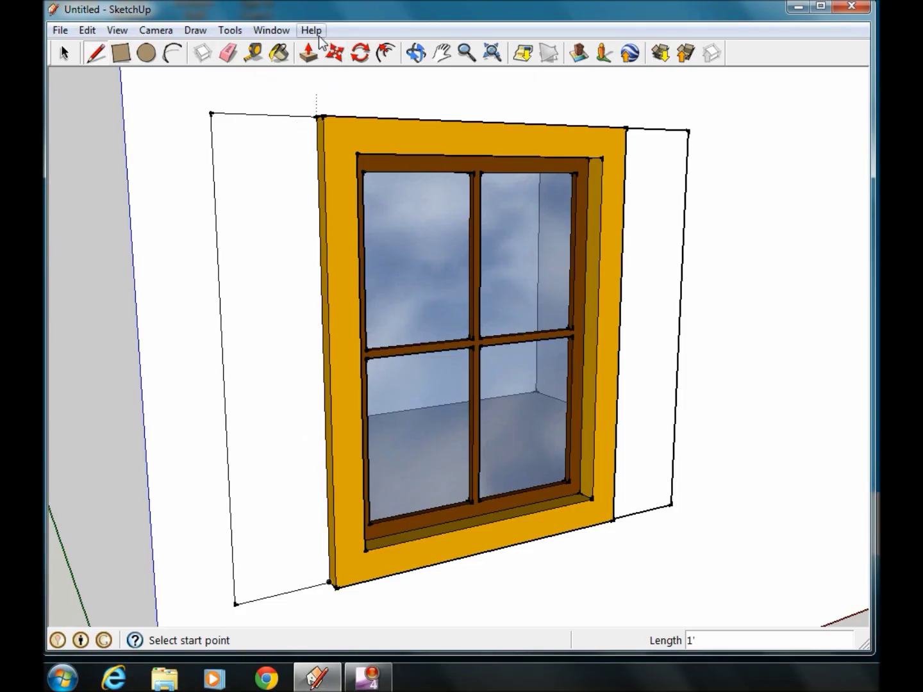
left_click(308, 52)
Pull the left face out to match the right shutter's 1 1/2" thickness.
left_click(288, 263)
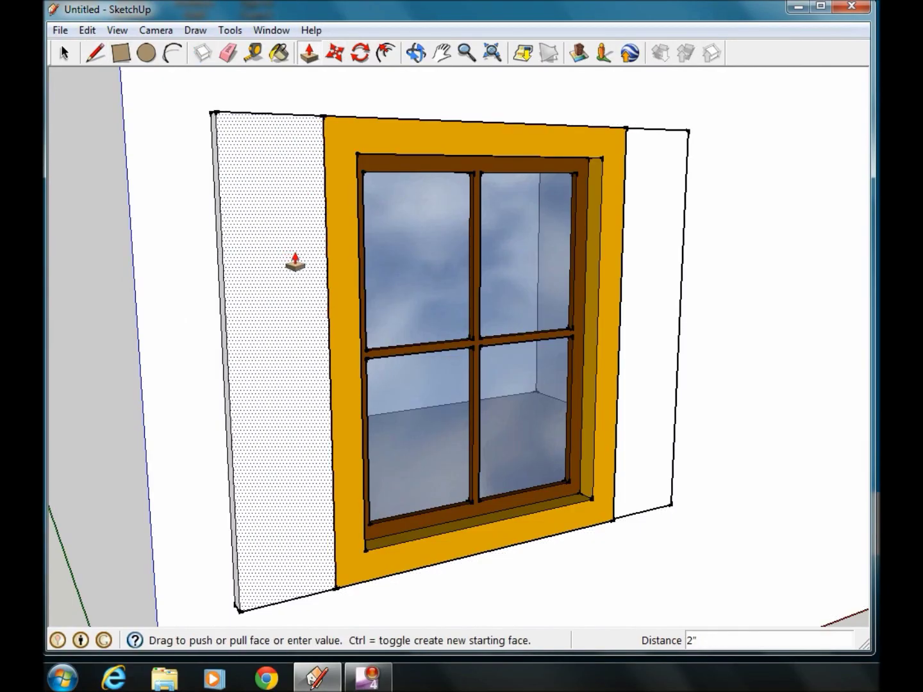
left_click(292, 263)
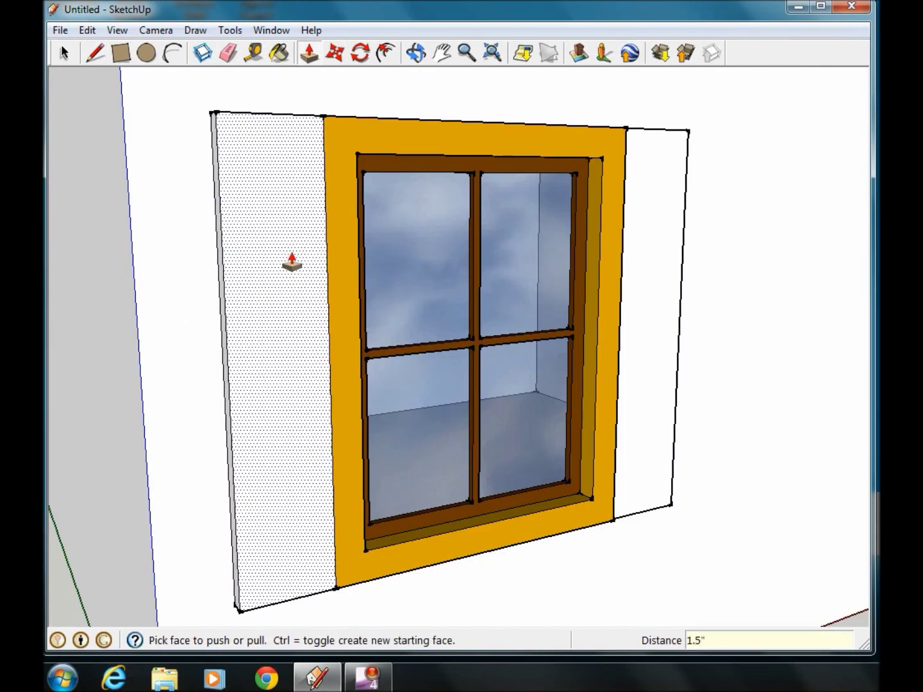
left_click(292, 263)
scroll(591, 373, "up", 3)
Offset a 1.5" inset outline inside the left shutter face.
key("f")
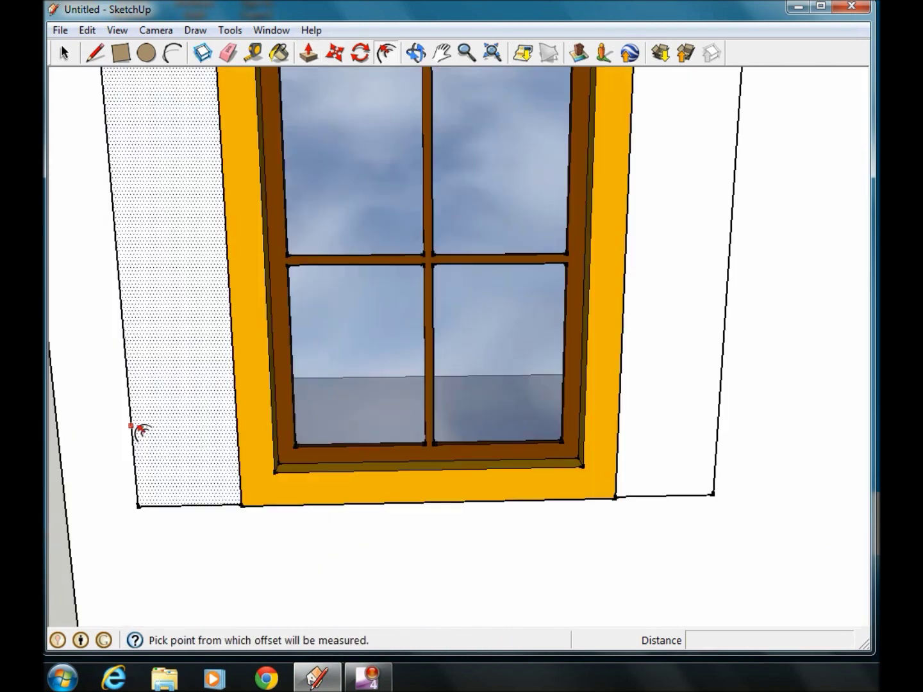
left_click(137, 432)
left_click(148, 437)
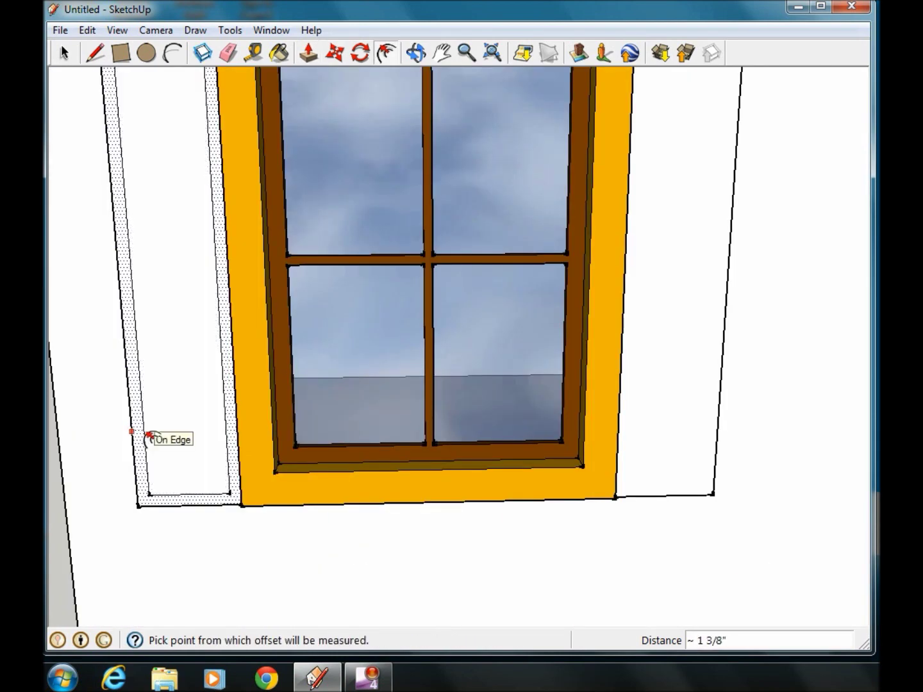
type("1.5")
key("Return")
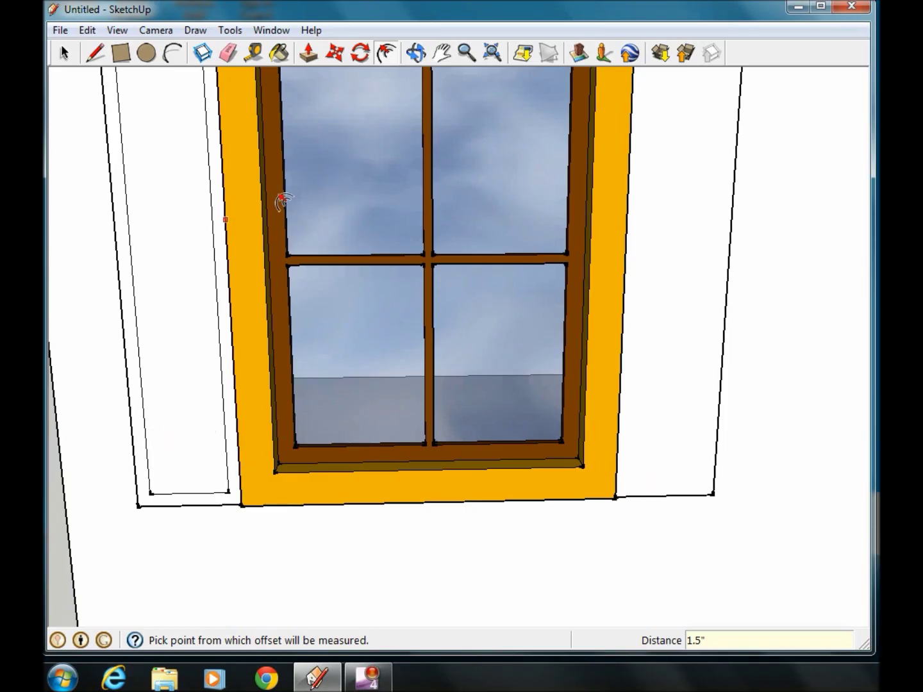
Select the right shutter's front face and offset a 1.5" inset outline inside it.
left_click(64, 53)
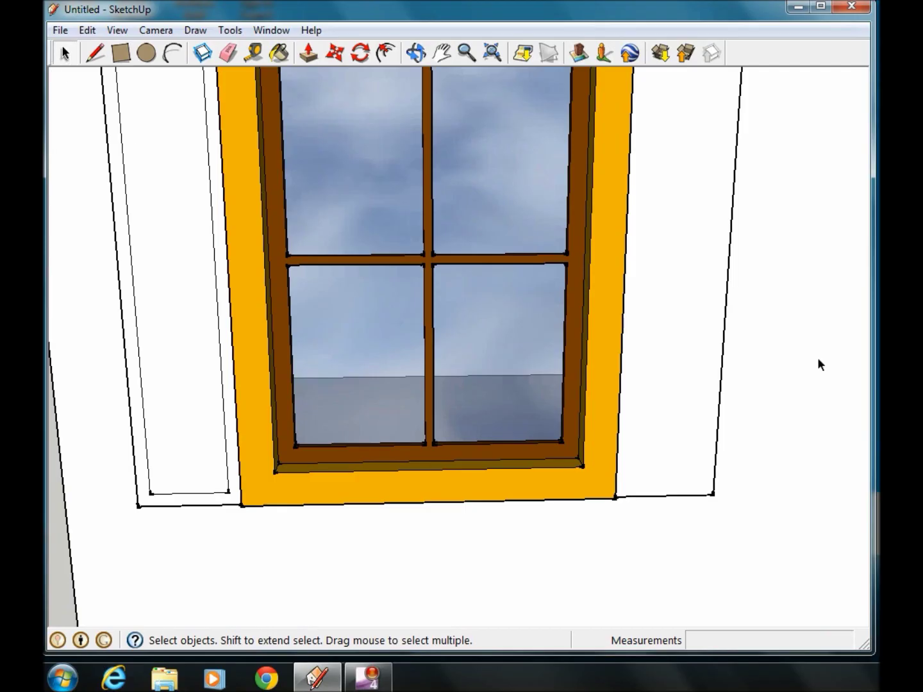
left_click(655, 369)
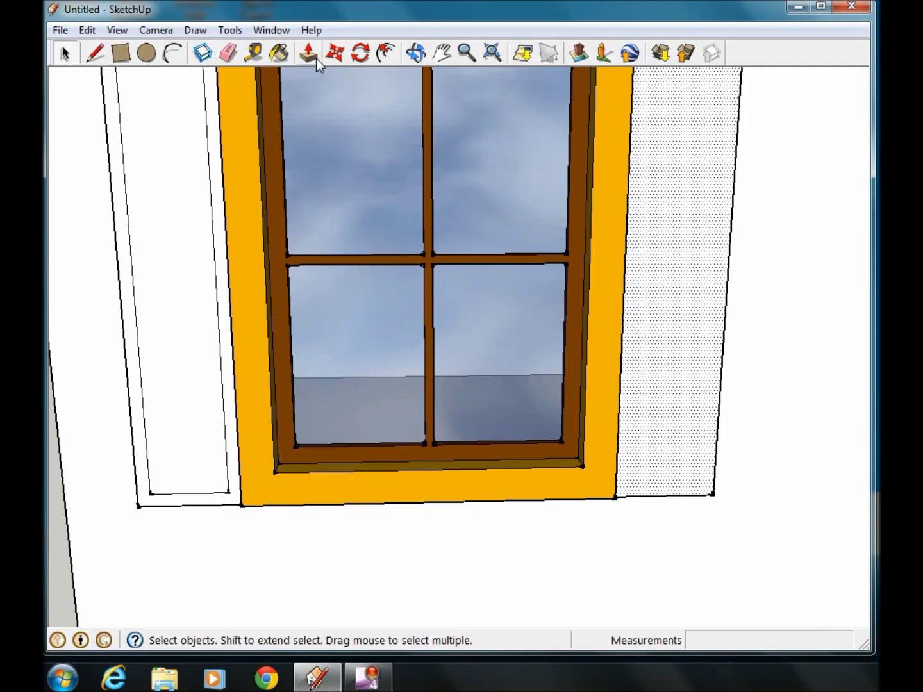
left_click(386, 54)
left_click(654, 488)
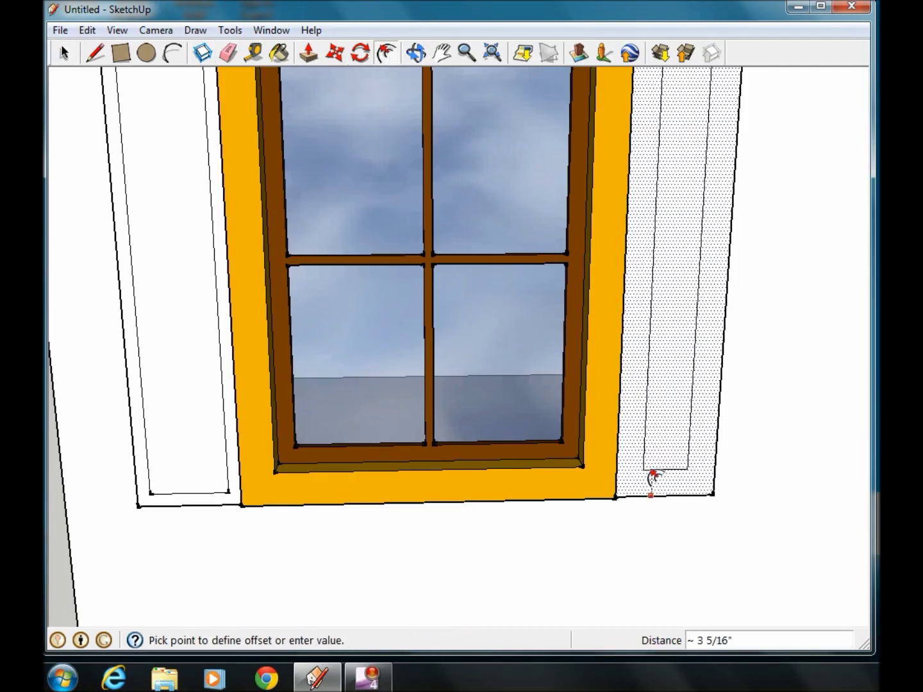
left_click(653, 495)
type("1.")
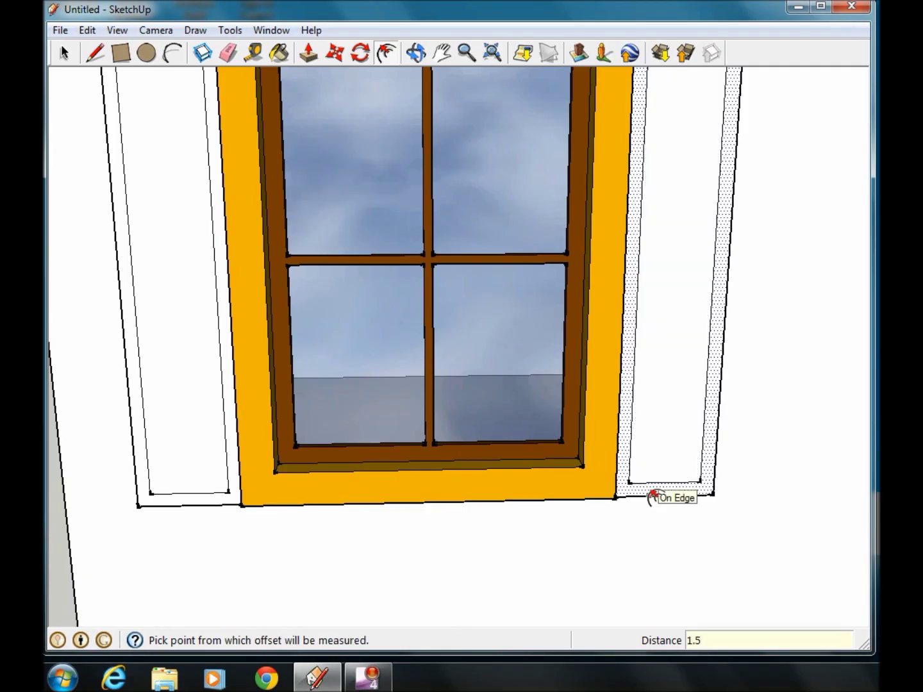
type("5")
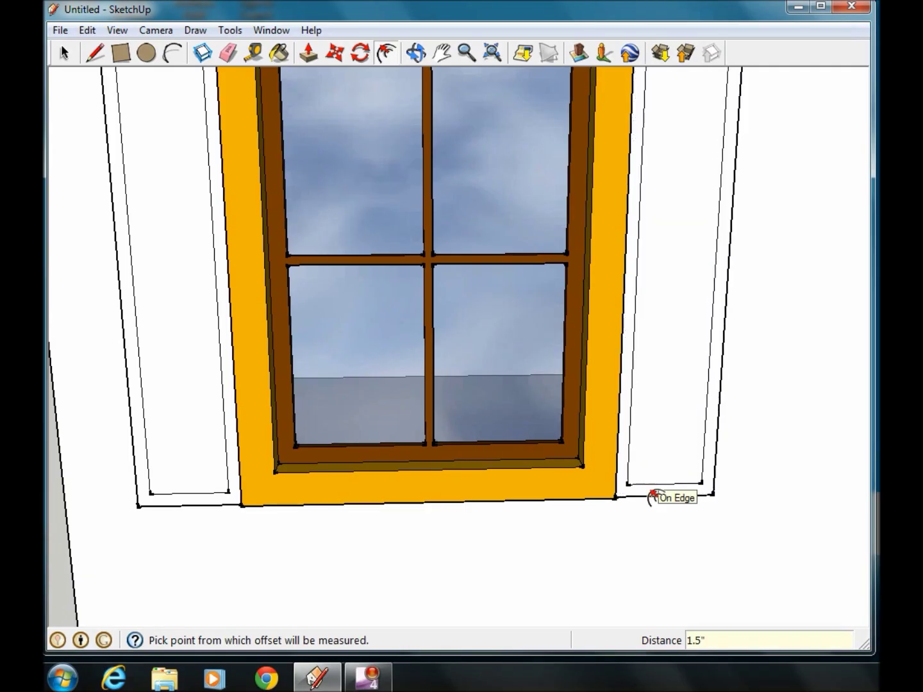
scroll(302, 414, "down", 2)
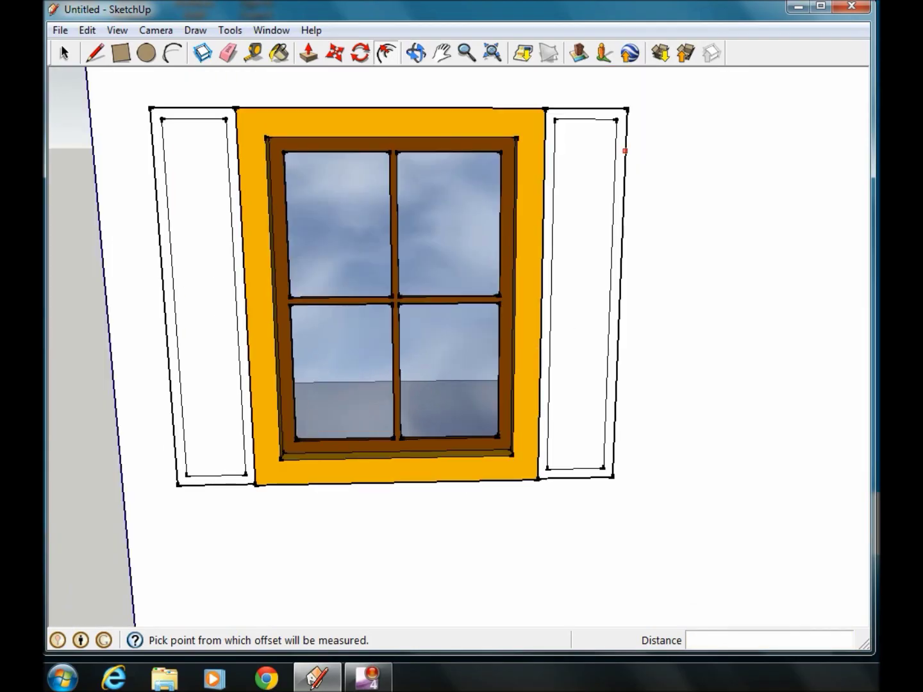
Draw a 9" horizontal midline across the right and left shutters' inner panels.
left_click(94, 55)
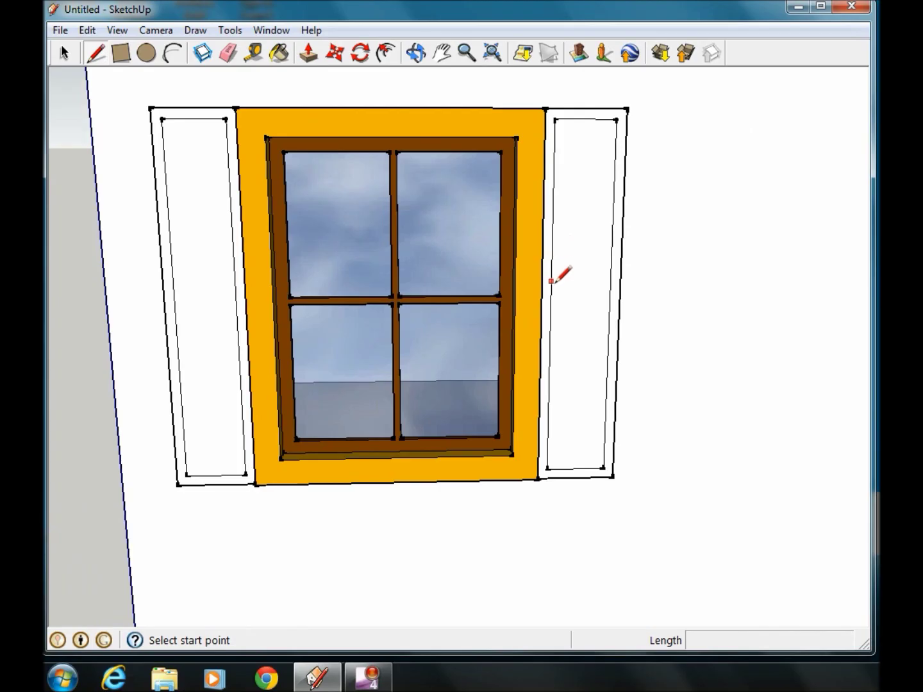
left_click(550, 302)
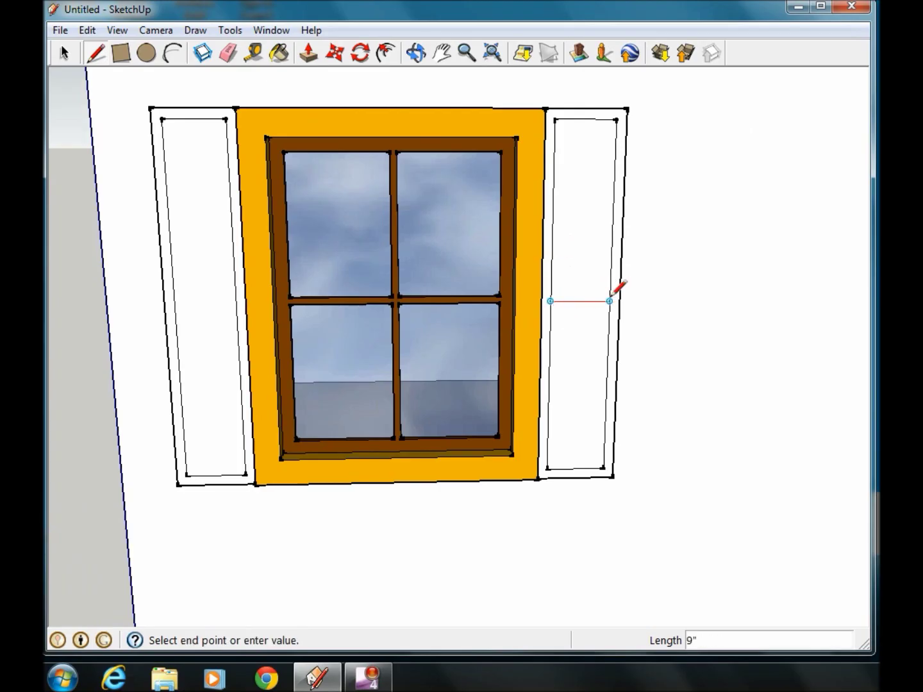
left_click(609, 301)
left_click(236, 304)
left_click(175, 306)
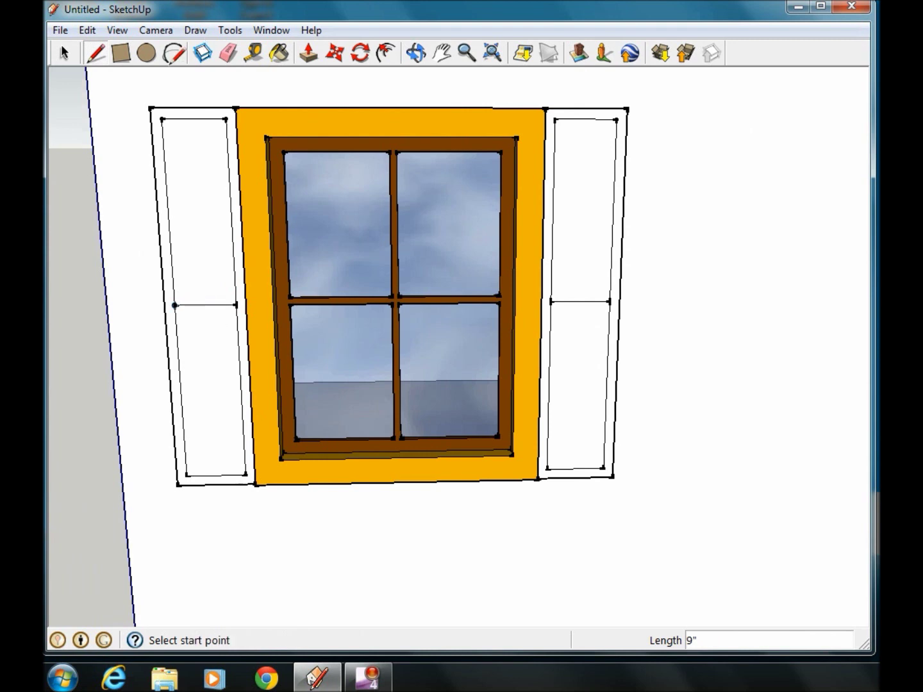
key("t")
scroll(113, 96, "up", 2)
scroll(229, 453, "up", 3)
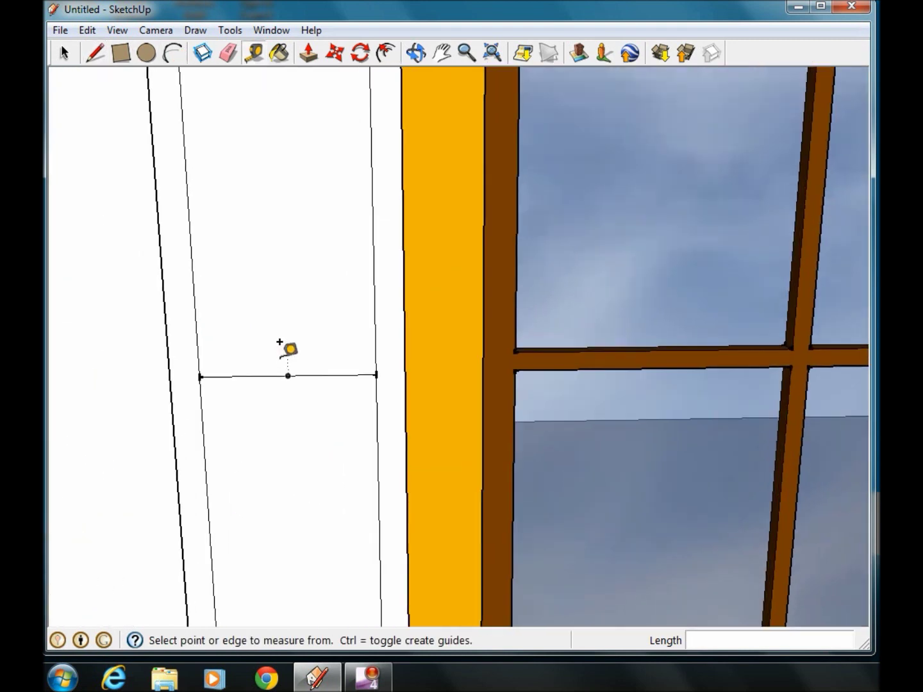
Place Tape Measure guides 3/4" above and below the left panel's midline.
left_click(256, 358)
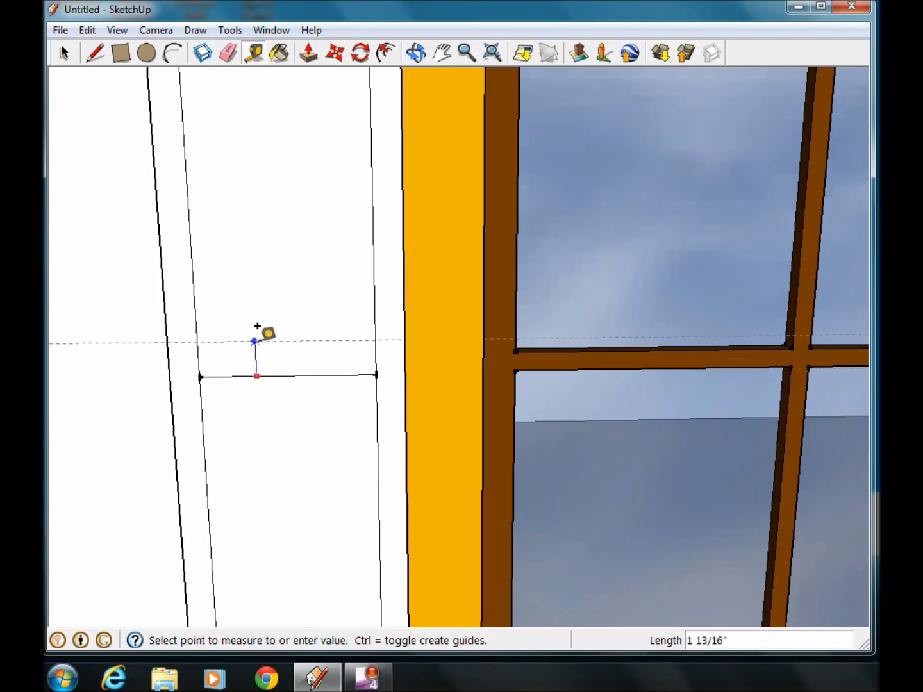
left_click(256, 343)
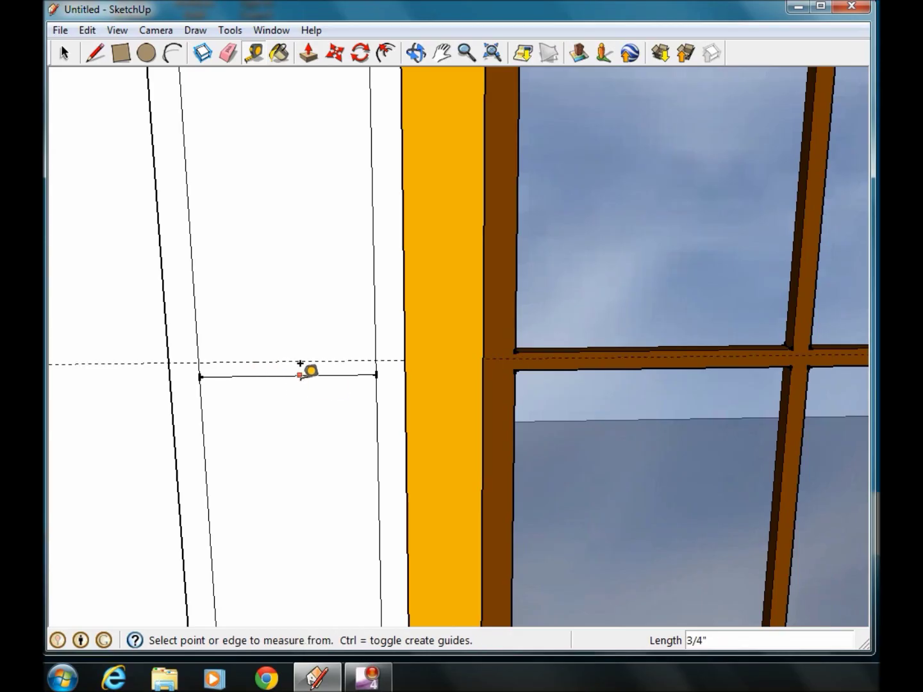
left_click(301, 377)
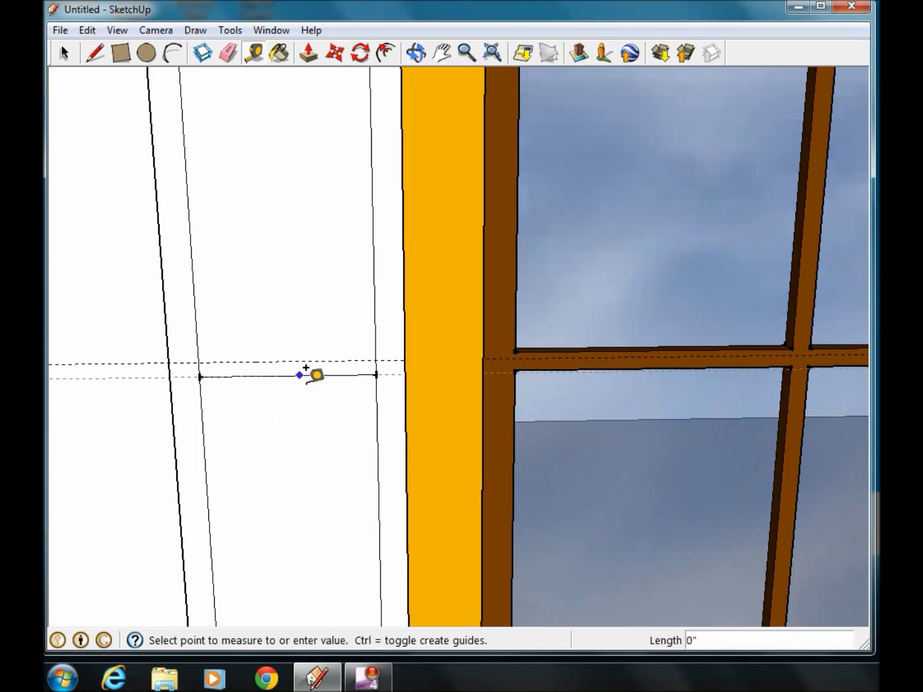
left_click(305, 378)
scroll(268, 392, "down", 5)
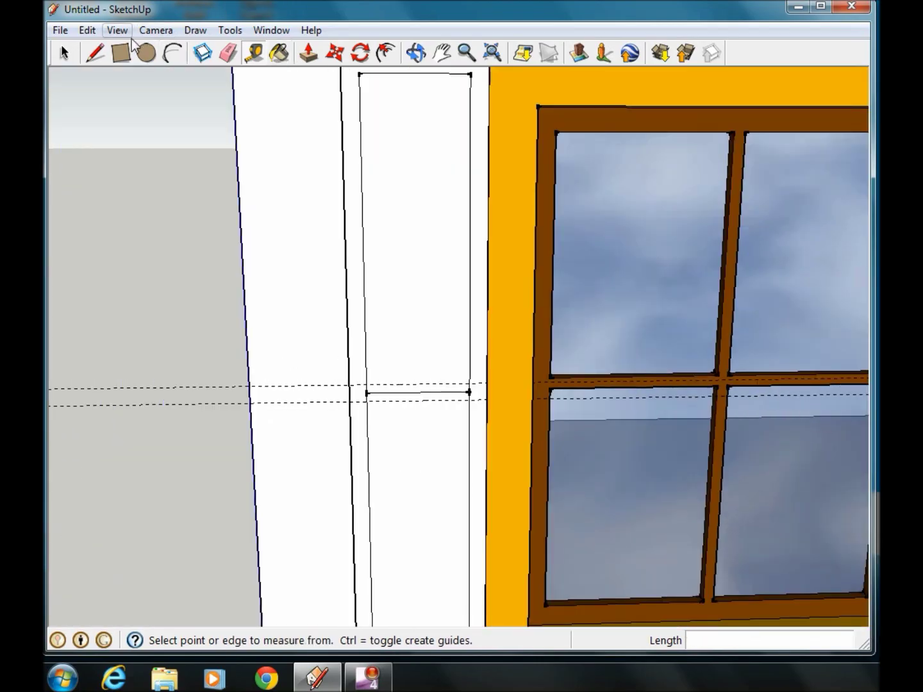
Draw lines along both guides across the panel and erase the old middle edge.
left_click(95, 53)
left_click(367, 383)
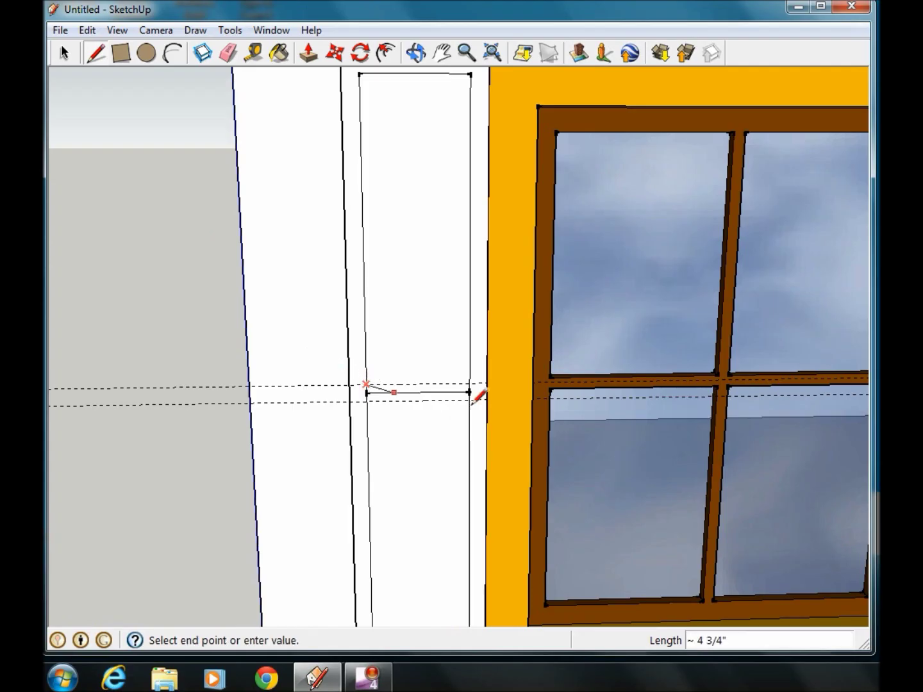
left_click(468, 384)
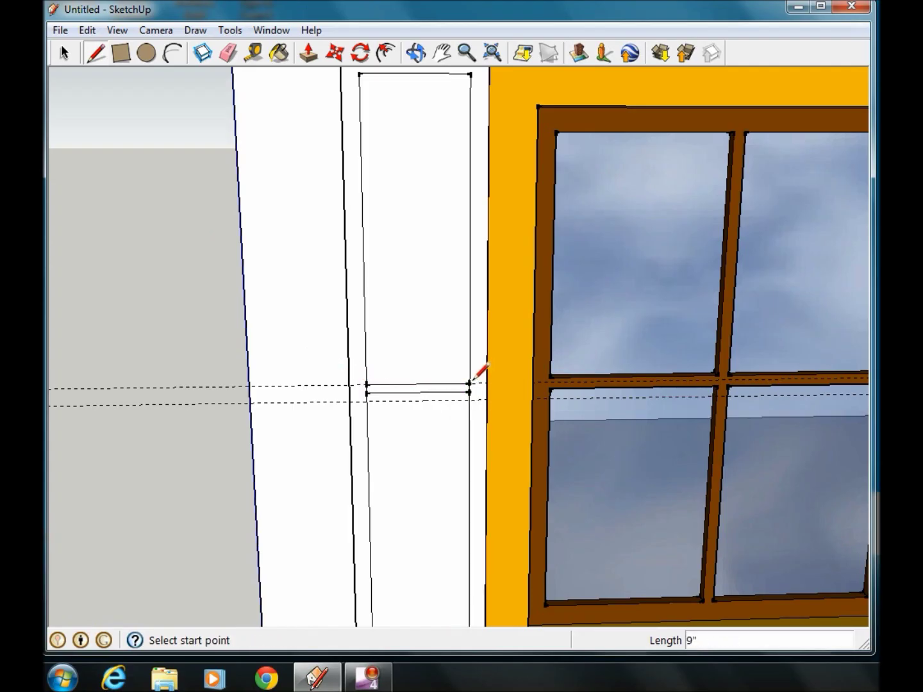
left_click(366, 401)
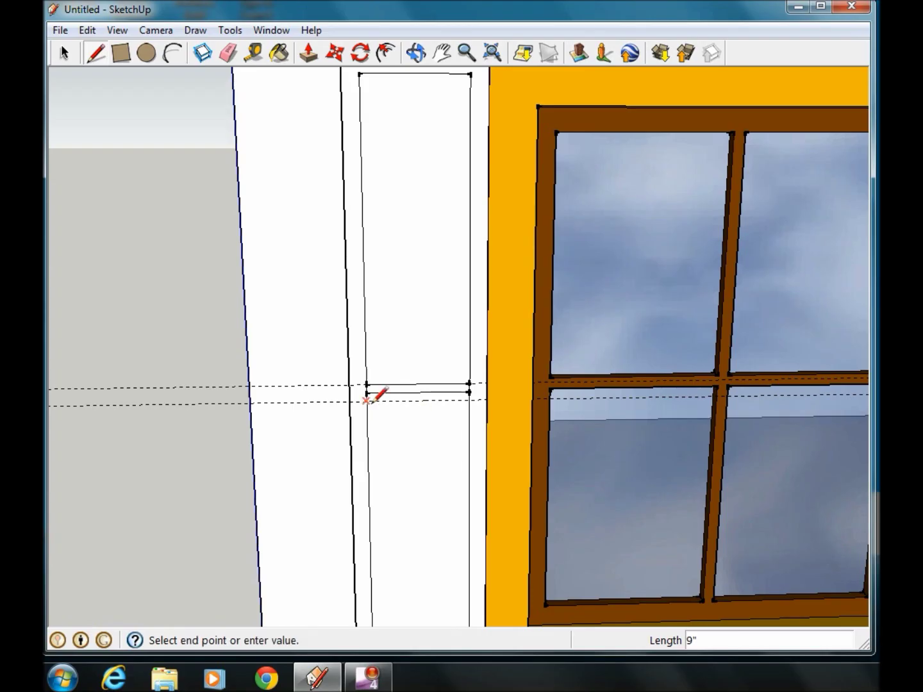
left_click(469, 401)
left_click(229, 53)
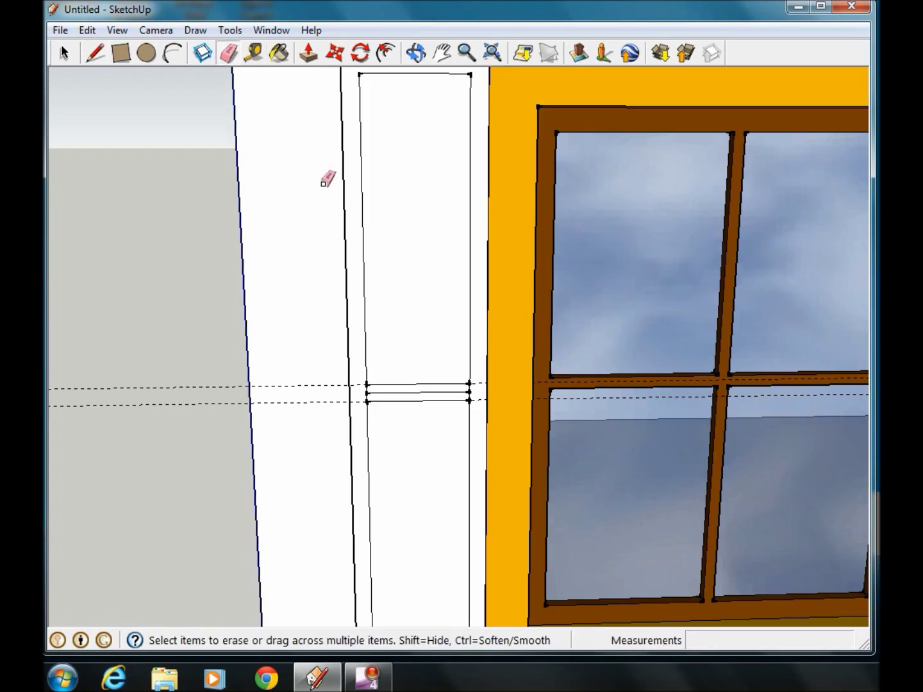
left_click_drag(472, 387, 465, 386)
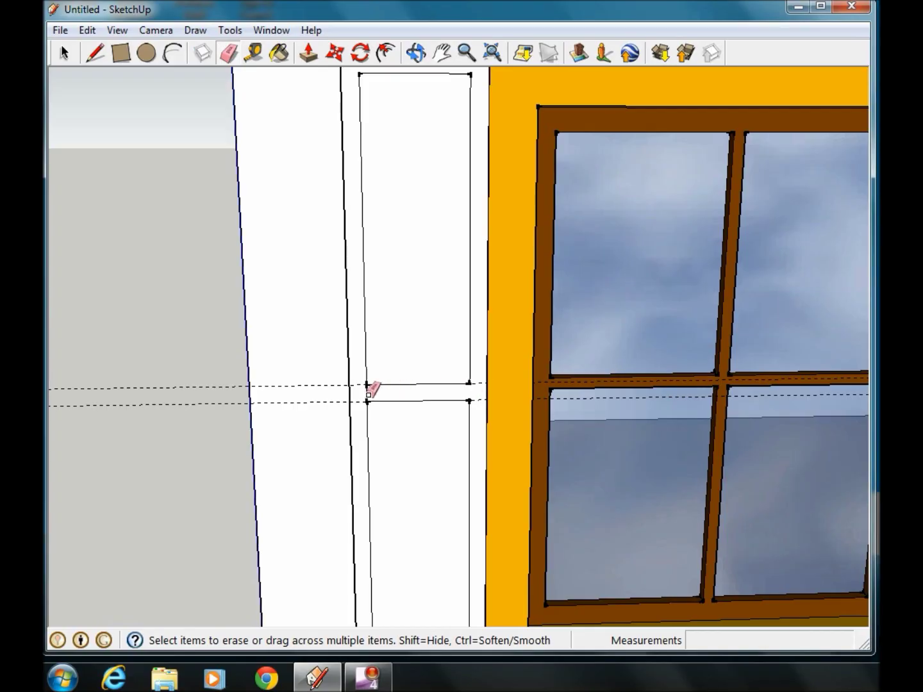
scroll(401, 284, "down", 4)
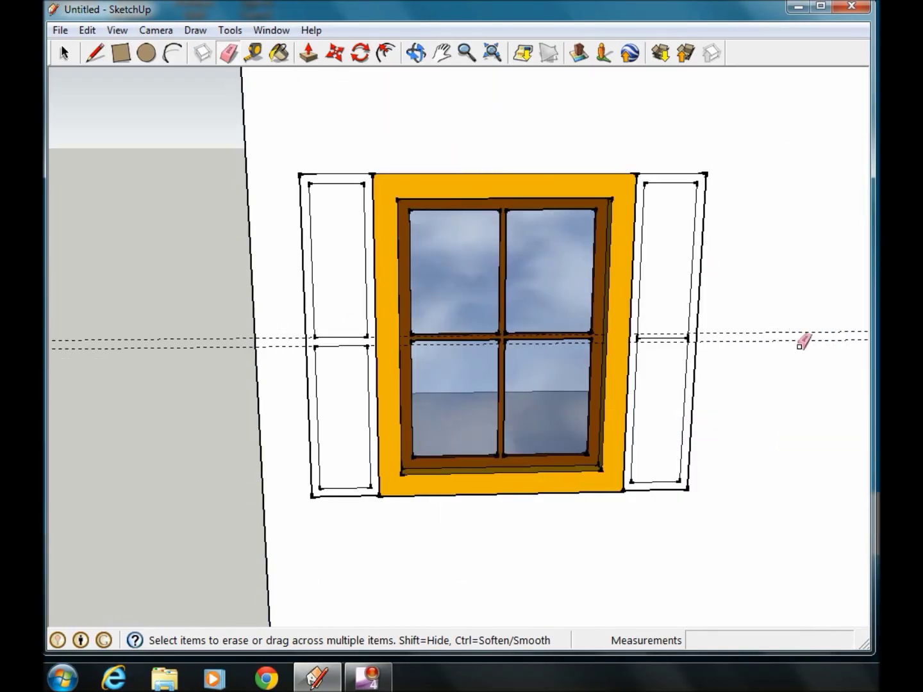
scroll(687, 263, "up", 5)
Draw two lines along the guides across the right shutter panel and erase its midline.
left_click(96, 54)
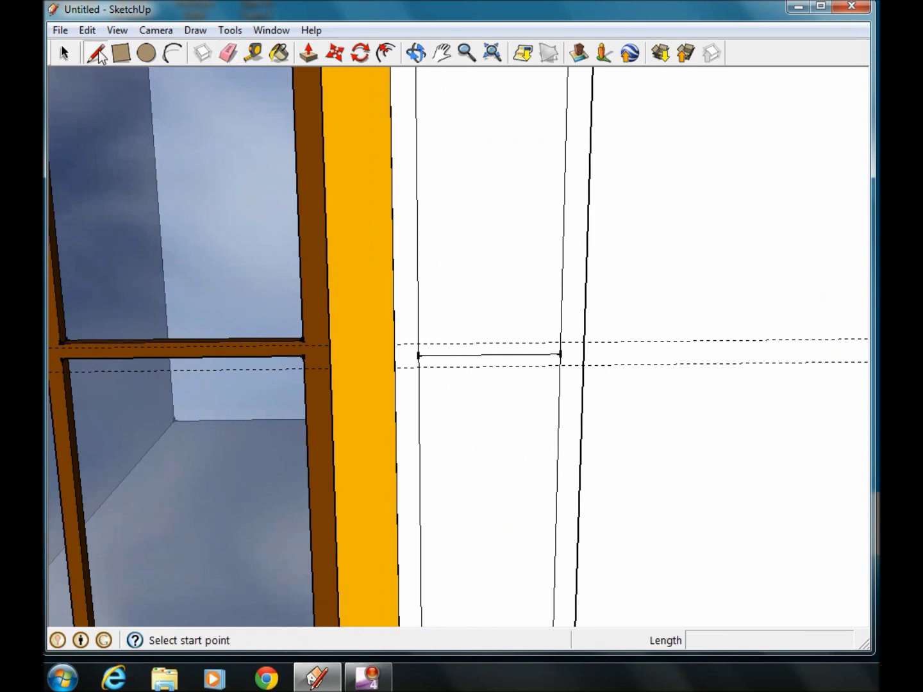
left_click(421, 344)
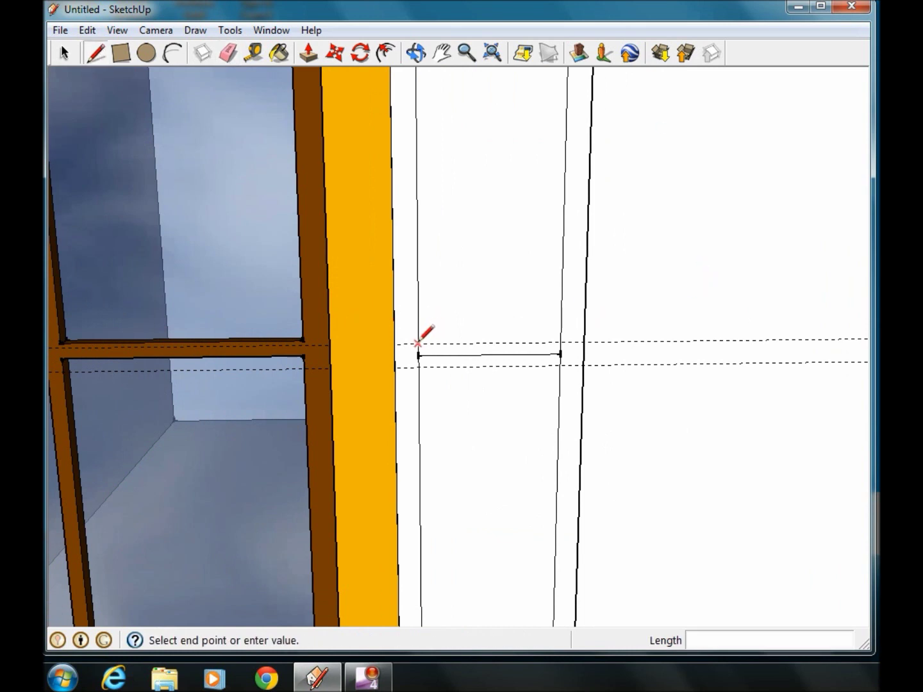
left_click(560, 342)
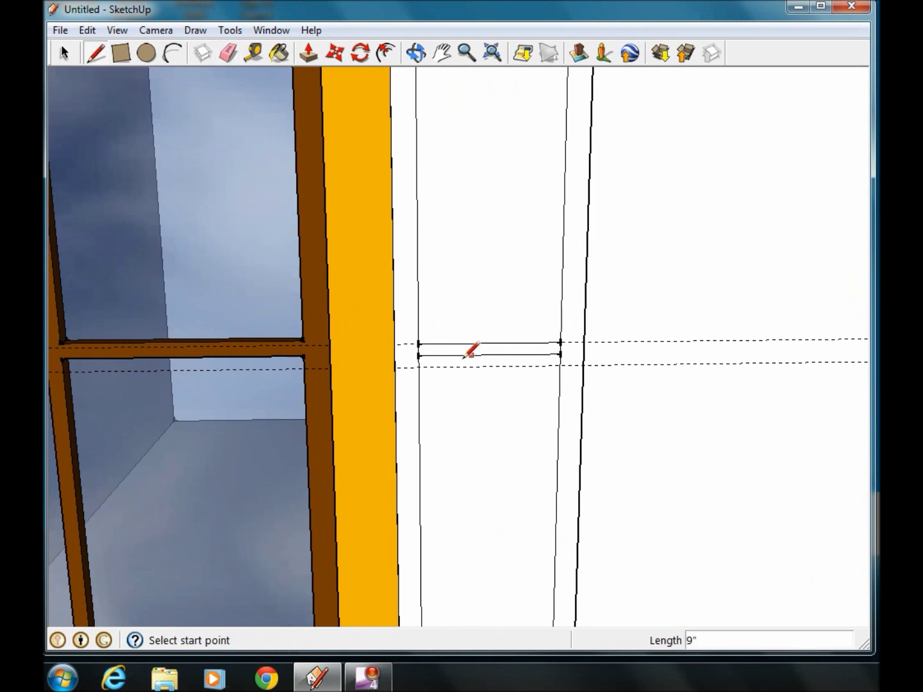
left_click(419, 367)
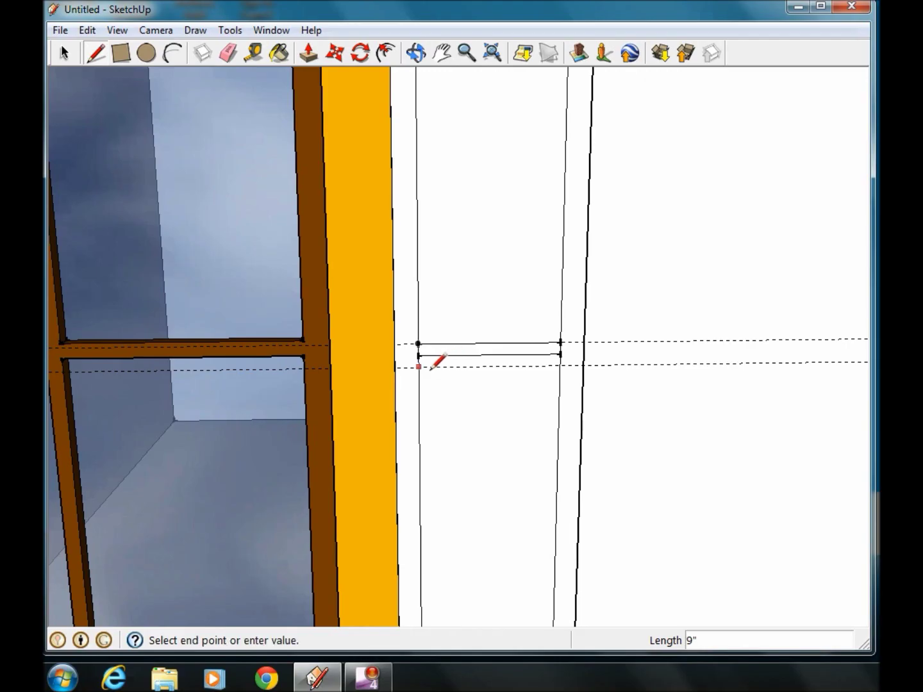
left_click(561, 367)
left_click(228, 53)
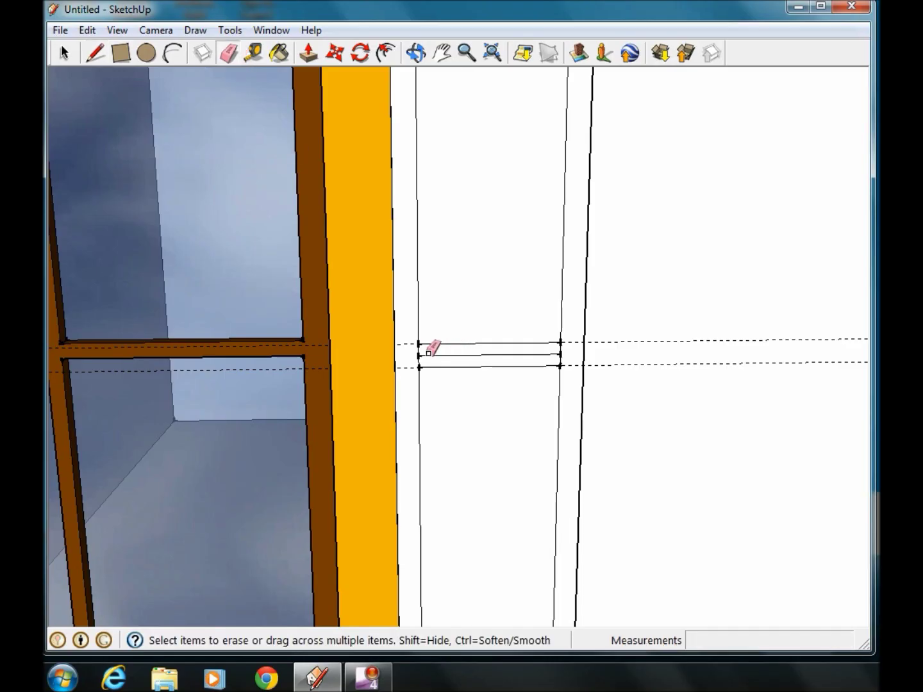
left_click_drag(423, 352, 420, 355)
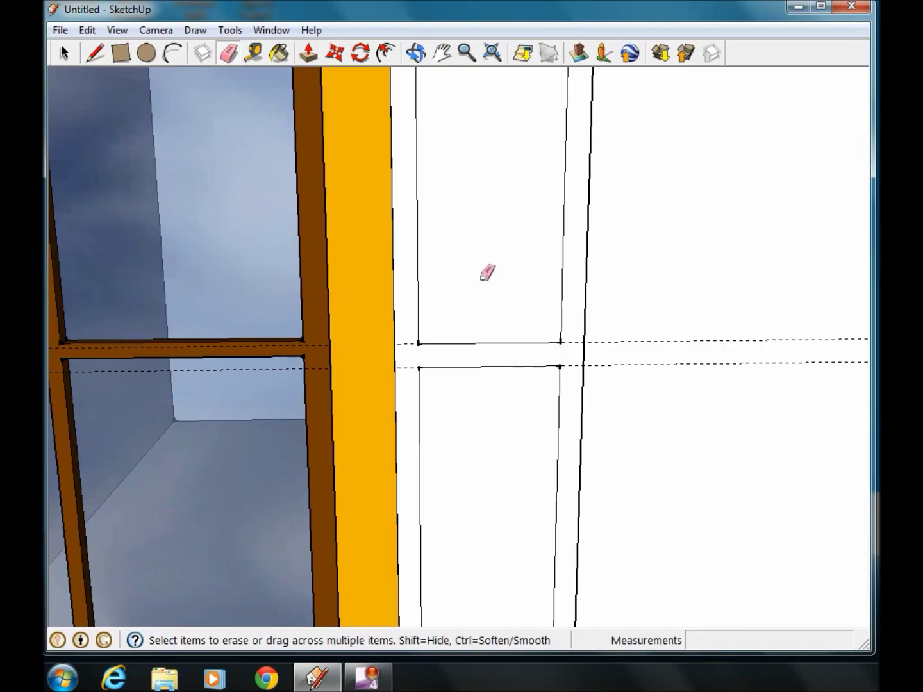
scroll(540, 263, "down", 5)
scroll(237, 309, "down", 2)
scroll(136, 256, "up", 4)
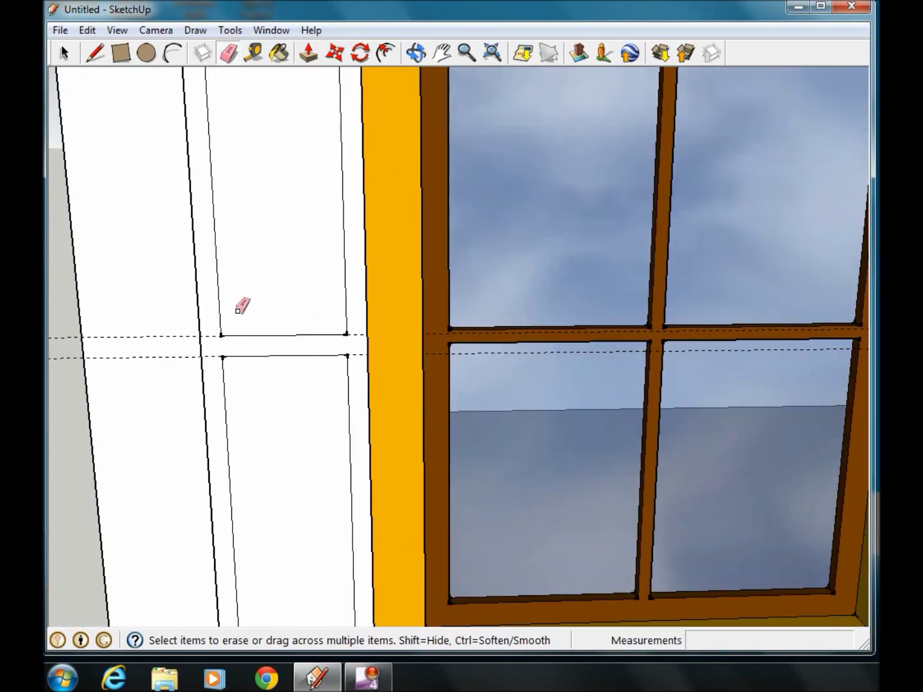
Push the left shutter's upper and lower panels 1/2" inward.
left_click(309, 53)
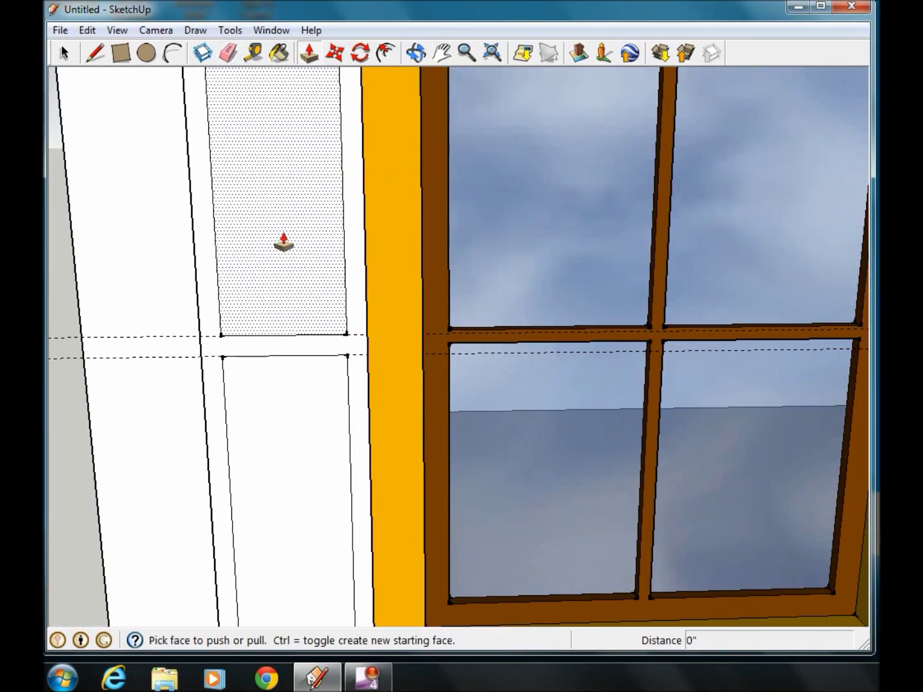
left_click(280, 247)
left_click(280, 247)
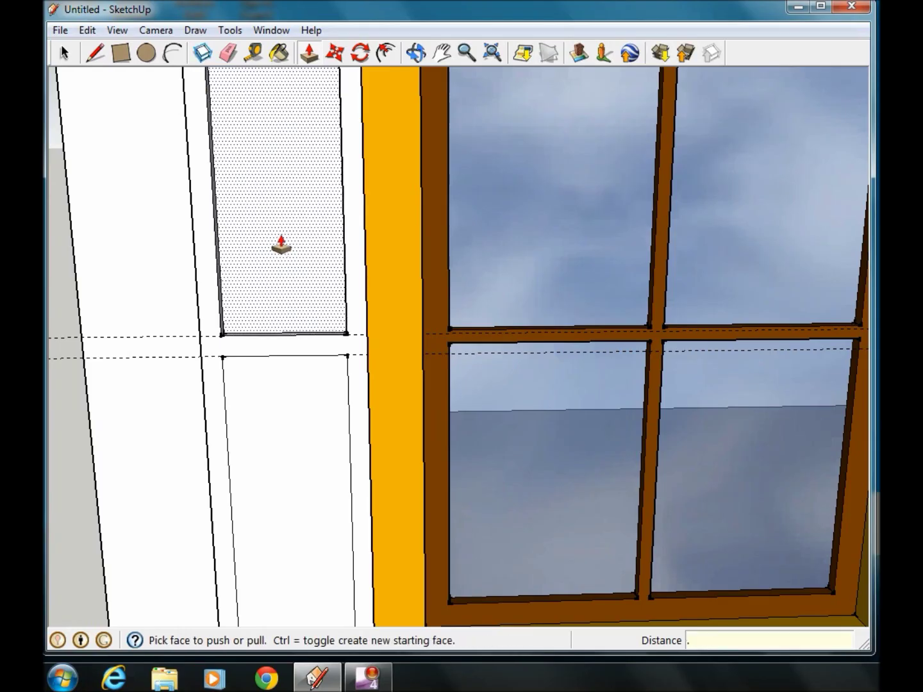
key("Return")
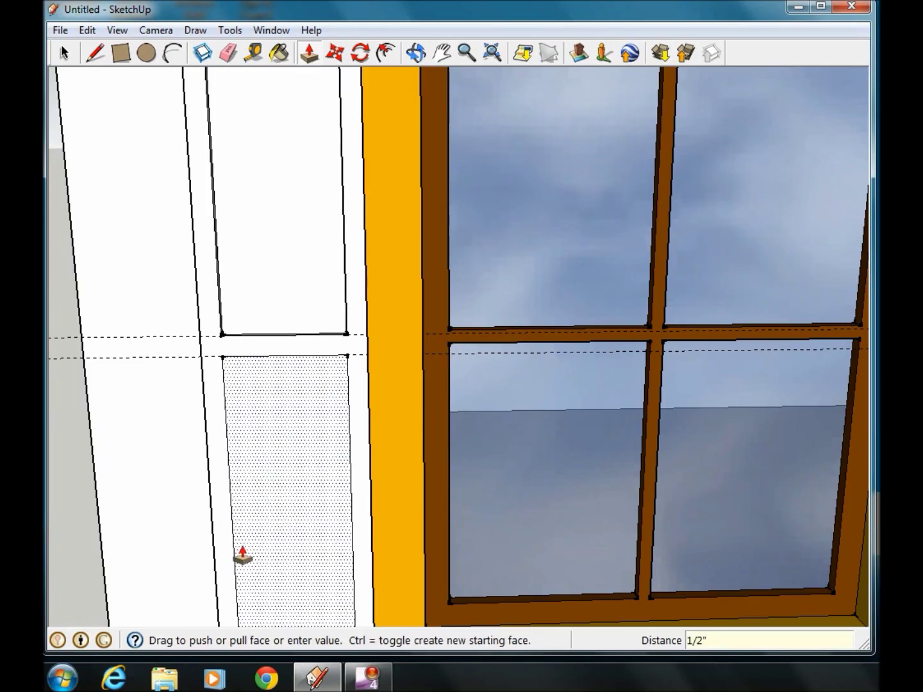
left_click(241, 553)
left_click(269, 545)
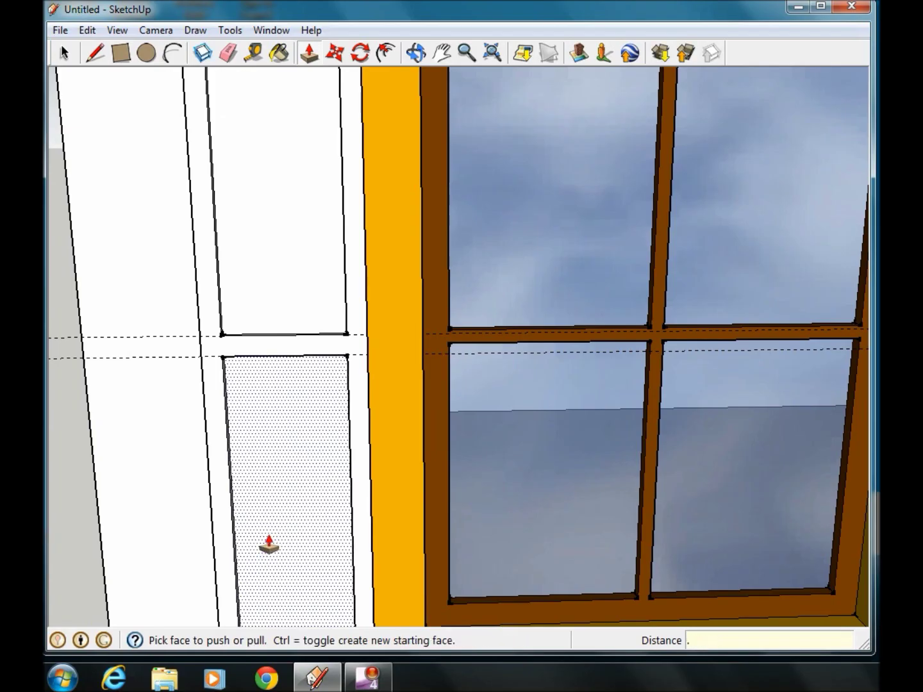
left_click(269, 545)
left_click(252, 502)
scroll(295, 503, "down", 3)
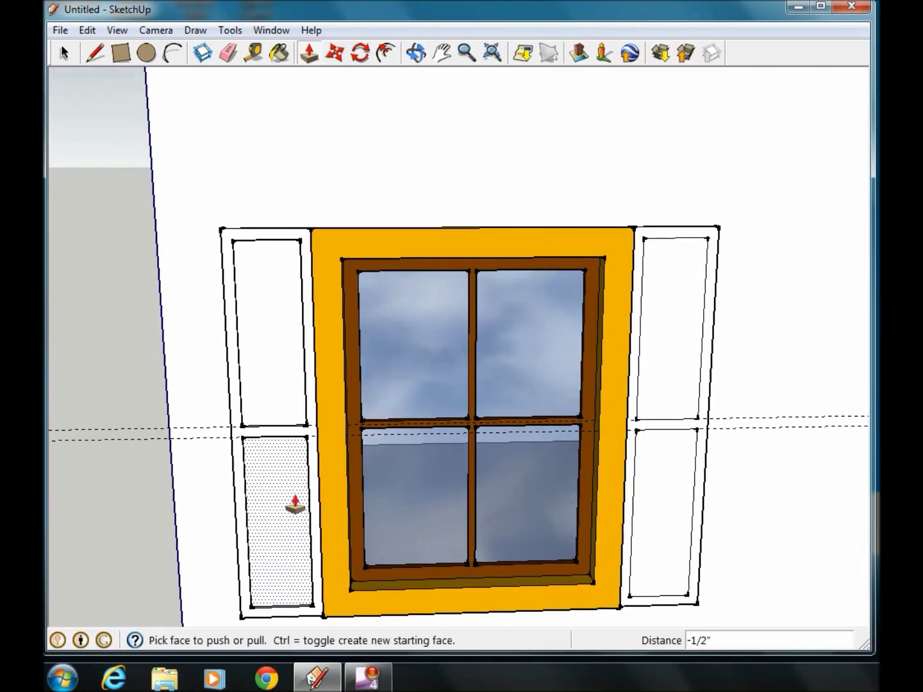
scroll(723, 363, "up", 2)
Push the right shutter's upper and lower panels 1/2" inward.
left_click(686, 384)
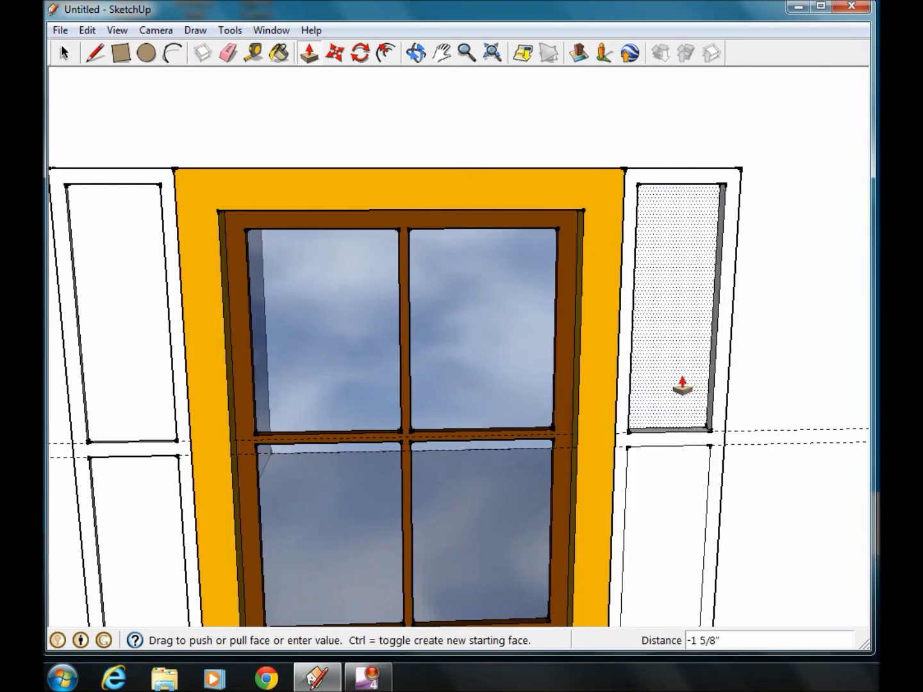
left_click(690, 387)
left_click(690, 387)
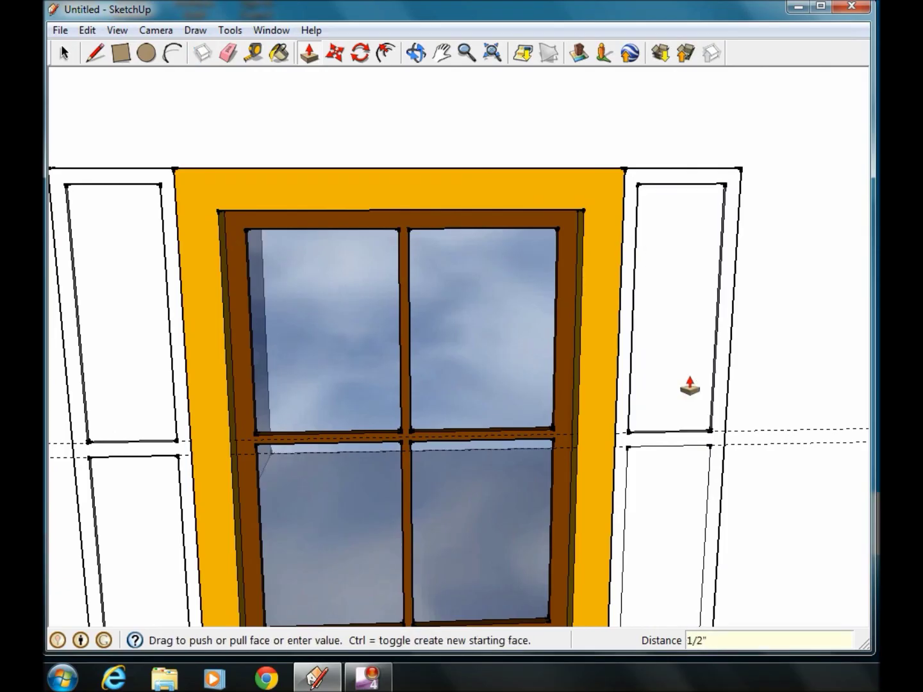
left_click(683, 577)
key("Return")
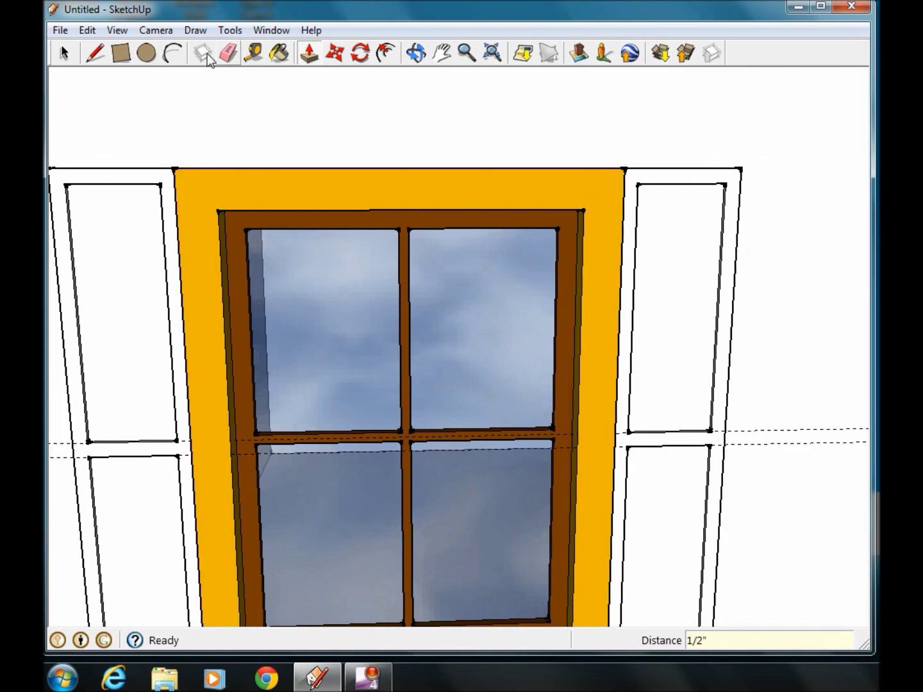
With the Paint Bucket, paint the right shutter frame's front face with dark Color_008.
left_click(279, 54)
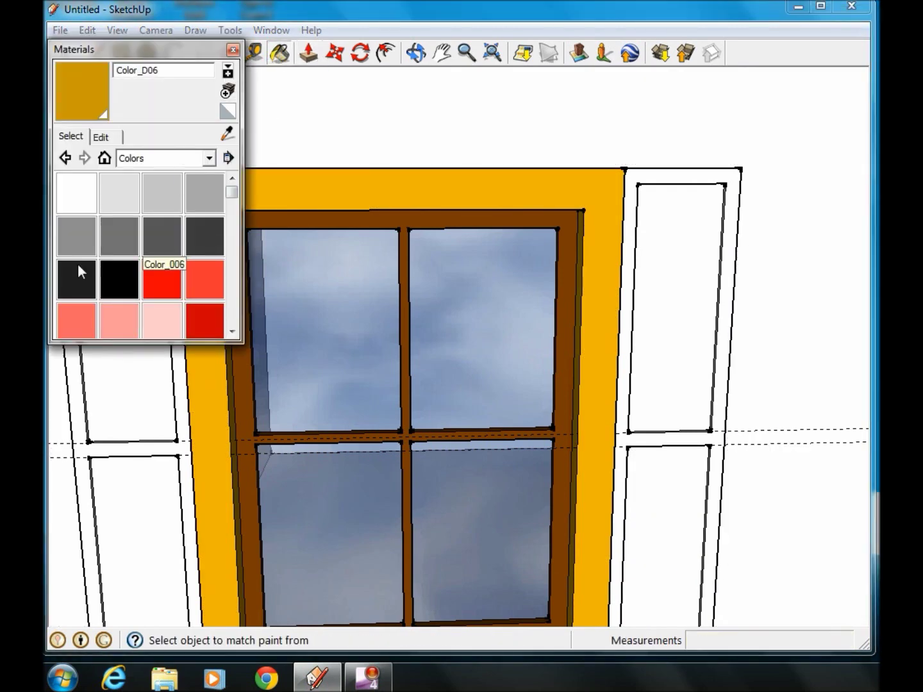
left_click(114, 291)
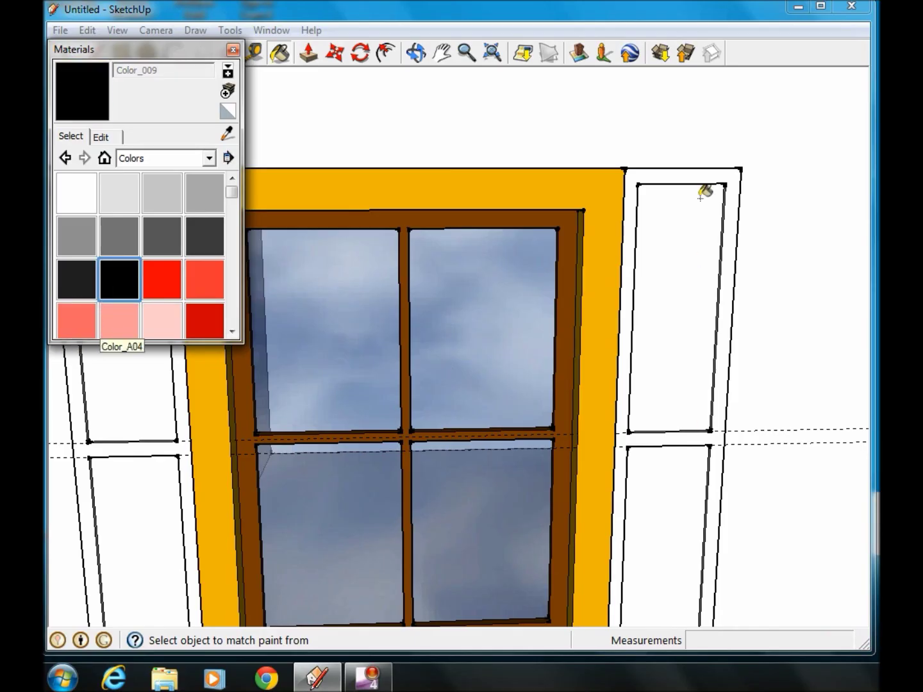
left_click(79, 279)
left_click(733, 215)
mouse_move(731, 213)
middle_mouse_down()
mouse_move(754, 256)
mouse_move(867, 241)
middle_mouse_up()
scroll(705, 302, "up", 5)
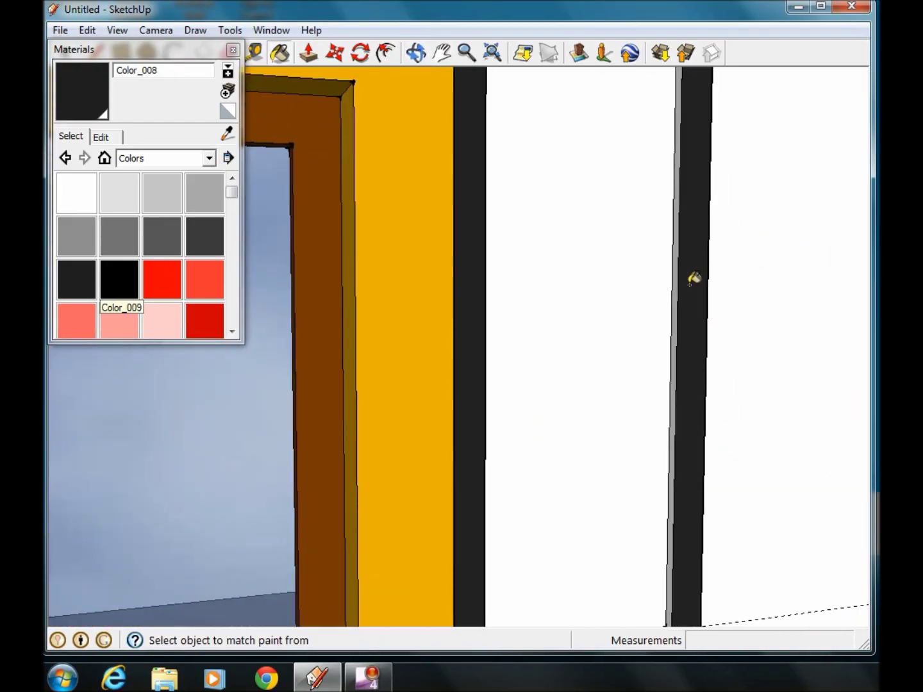
scroll(686, 304, "down", 5)
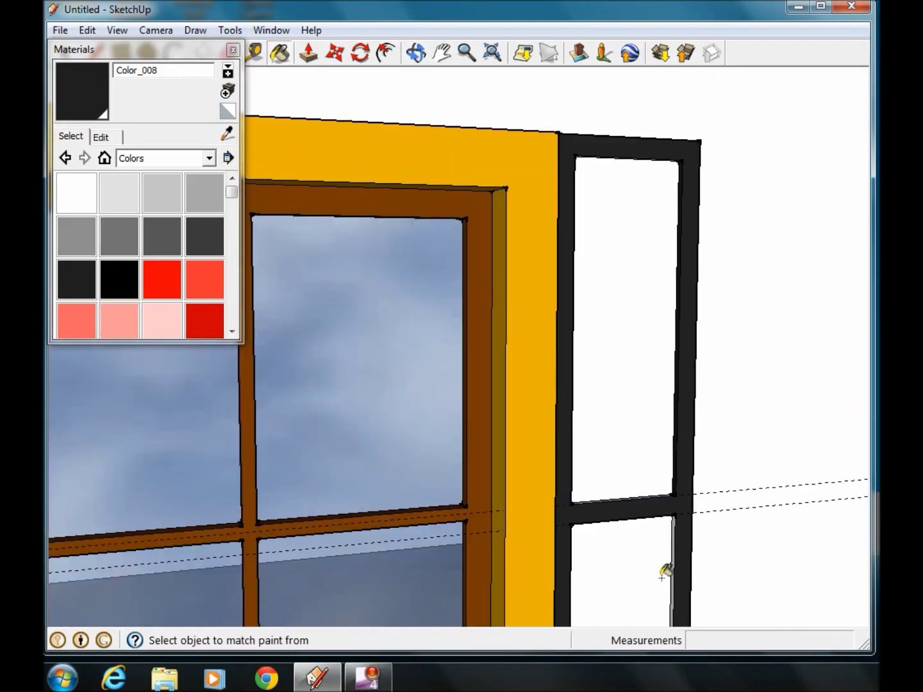
scroll(673, 551, "up", 3)
Paint the right shutter's post strip, crossbar strips and bottom strips Color_008.
mouse_move(679, 542)
middle_mouse_down()
mouse_move(653, 447)
mouse_move(335, 436)
middle_mouse_up()
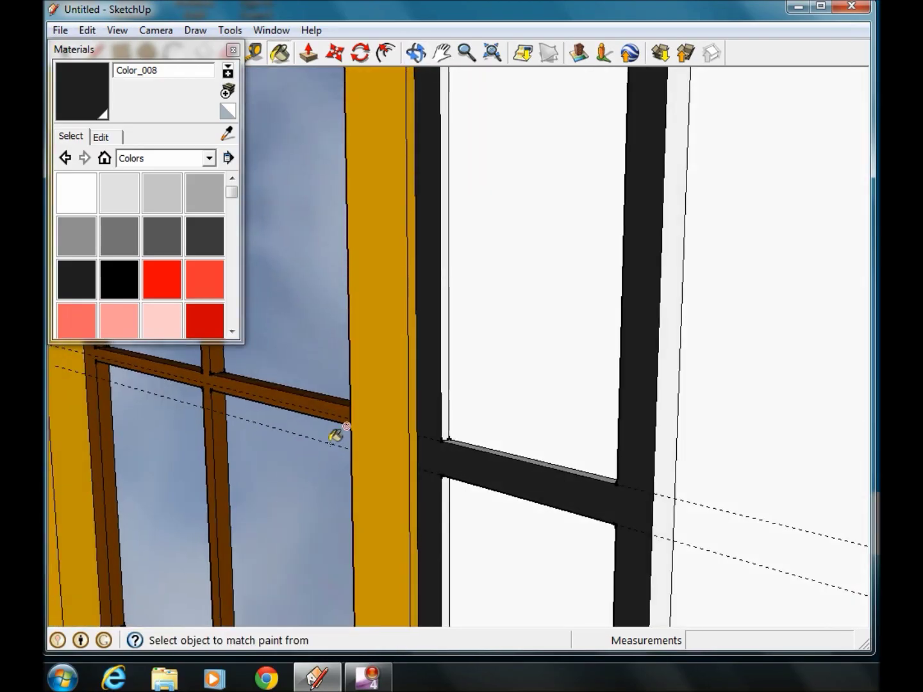
left_click(447, 348)
left_click(448, 509)
mouse_move(457, 495)
middle_mouse_down()
mouse_move(488, 641)
mouse_move(492, 556)
middle_mouse_up()
left_click(497, 544)
mouse_move(494, 490)
middle_mouse_down()
mouse_move(501, 437)
mouse_move(656, 177)
middle_mouse_up()
left_click(654, 204)
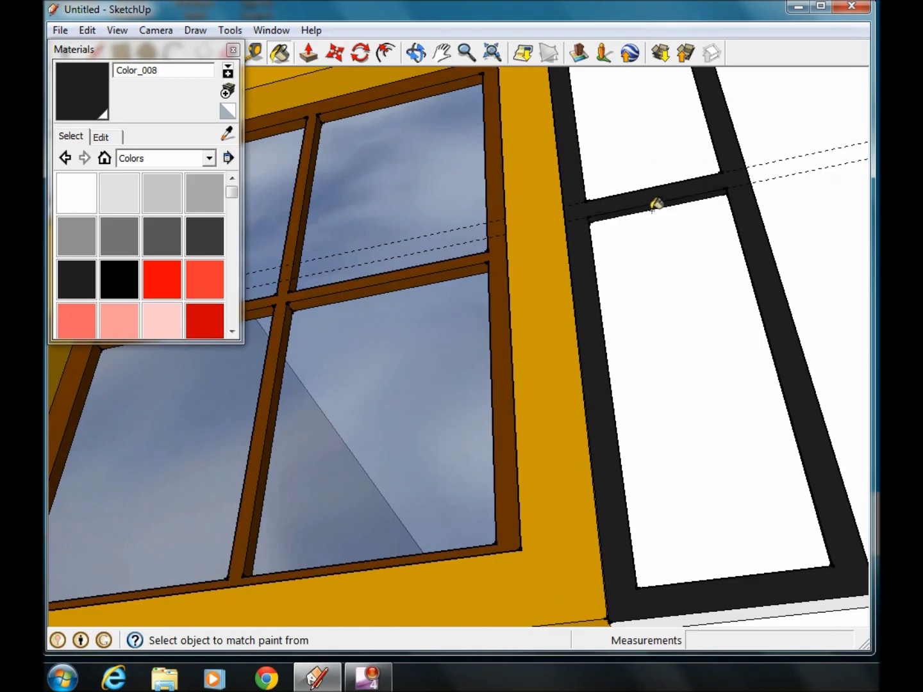
scroll(655, 202, "down", 3)
left_click(713, 402)
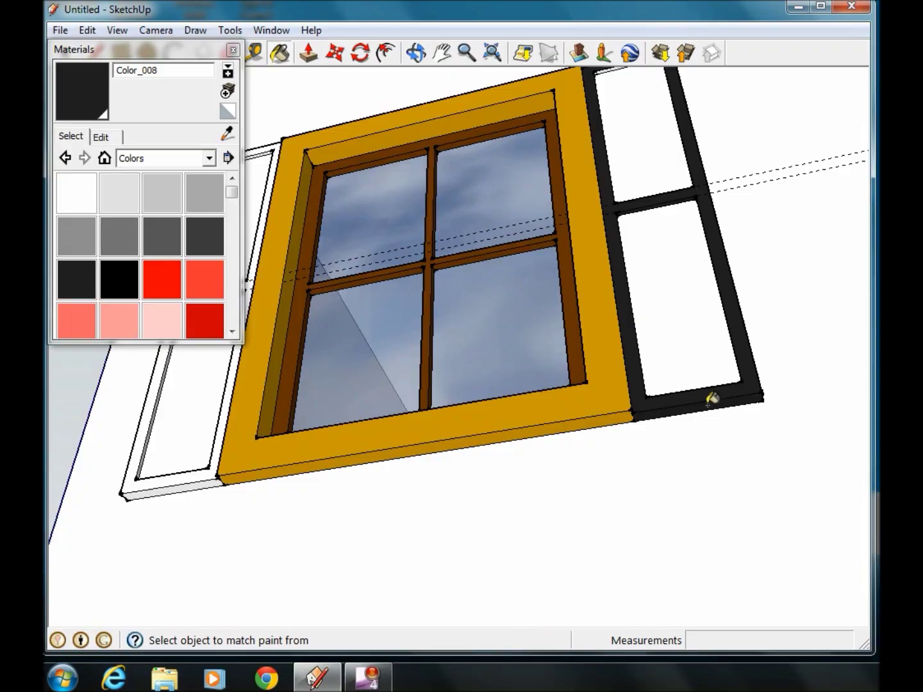
mouse_move(711, 396)
middle_mouse_down()
mouse_move(655, 268)
mouse_move(730, 623)
mouse_move(691, 523)
middle_mouse_up()
scroll(691, 523, "up", 3)
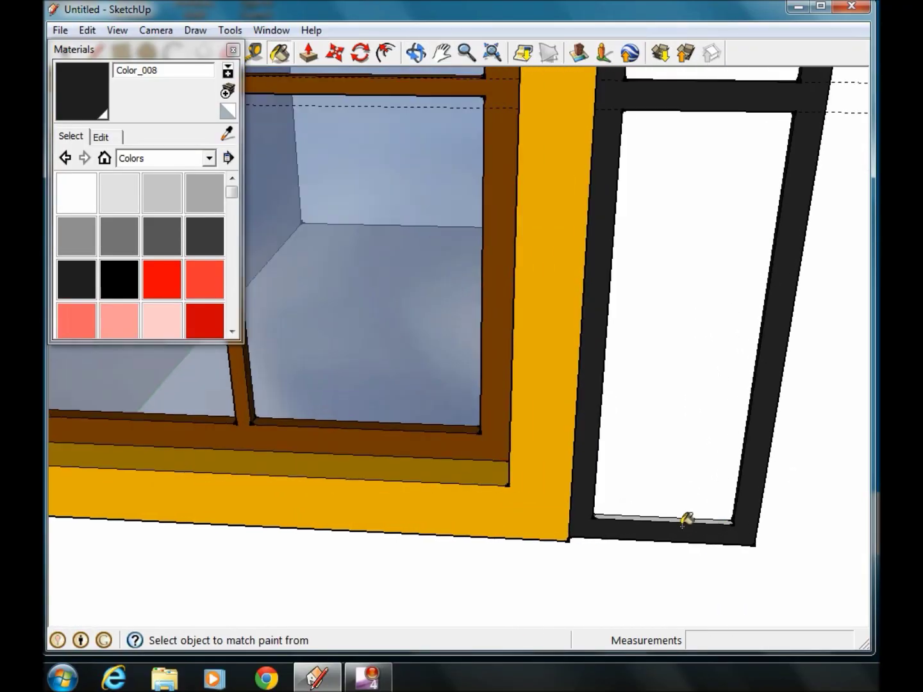
left_click(685, 517)
Paint the remaining top edge strips of the right shutter frame Color_008.
scroll(686, 398, "down", 5)
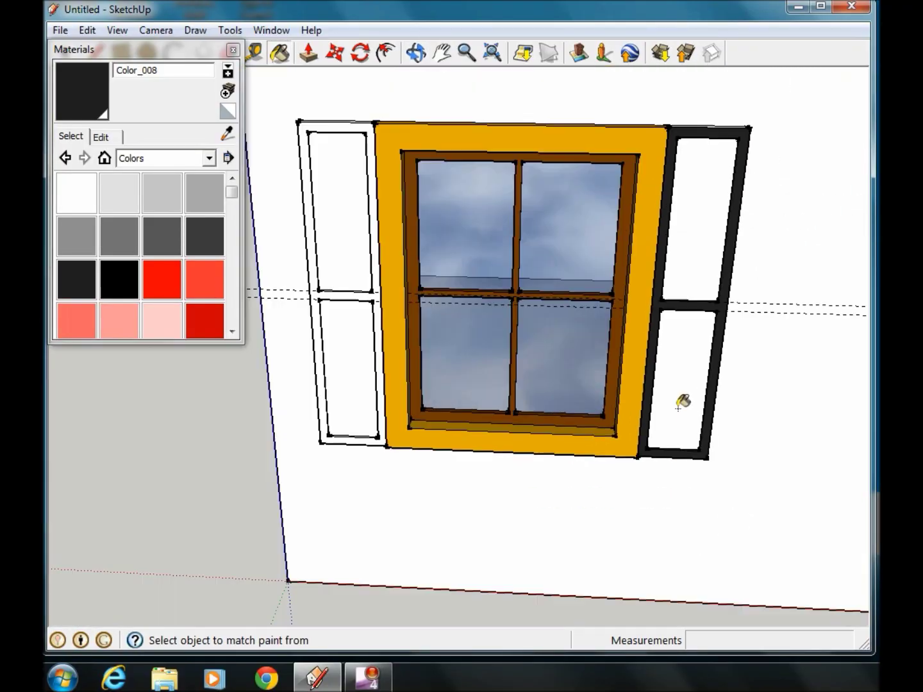
mouse_move(682, 402)
middle_mouse_down()
mouse_move(690, 80)
mouse_move(680, 195)
middle_mouse_up()
scroll(667, 157, "up", 5)
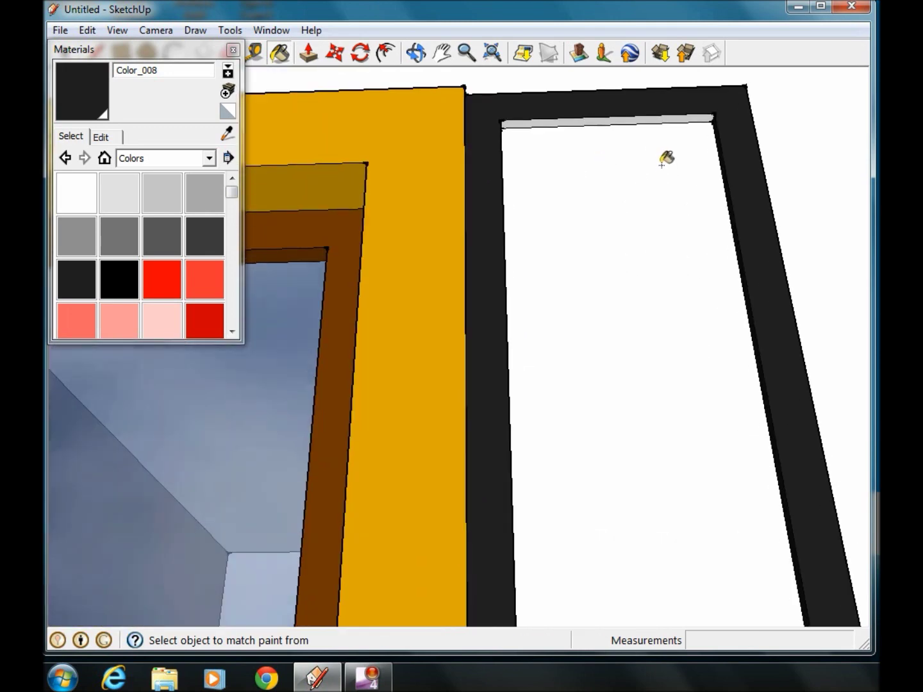
left_click(633, 116)
scroll(633, 219, "down", 4)
middle_click_drag(633, 219, 631, 416)
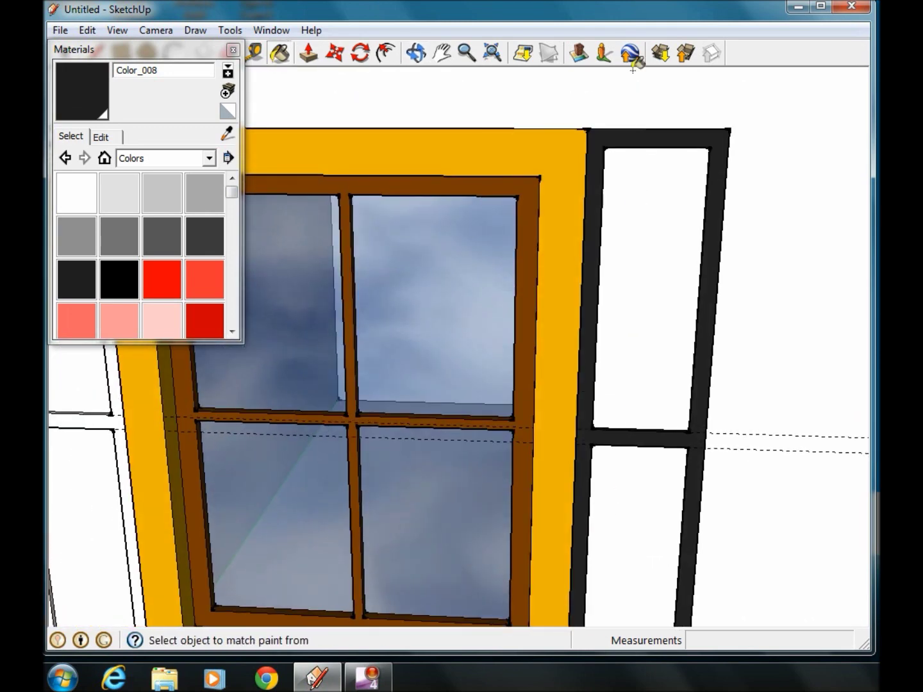
scroll(655, 309, "down", 5)
middle_click_drag(656, 264, 643, 439)
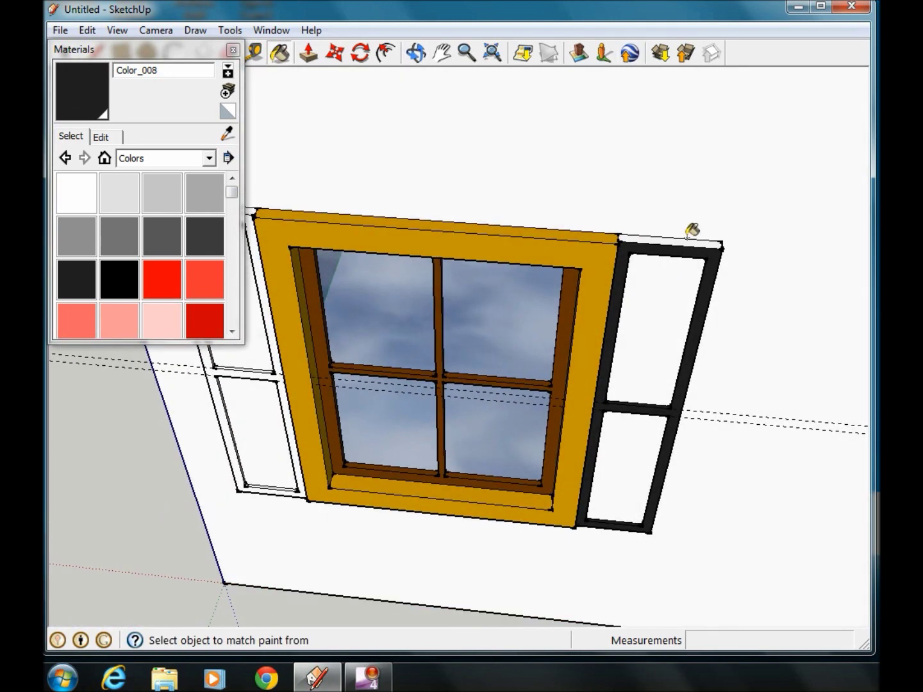
left_click(691, 238)
scroll(691, 238, "down", 4)
Paint the left shutter frame's top strip, faces, sill strip and under-crossbar strip Color_008.
middle_click_drag(692, 238, 468, 251)
scroll(464, 238, "up", 5)
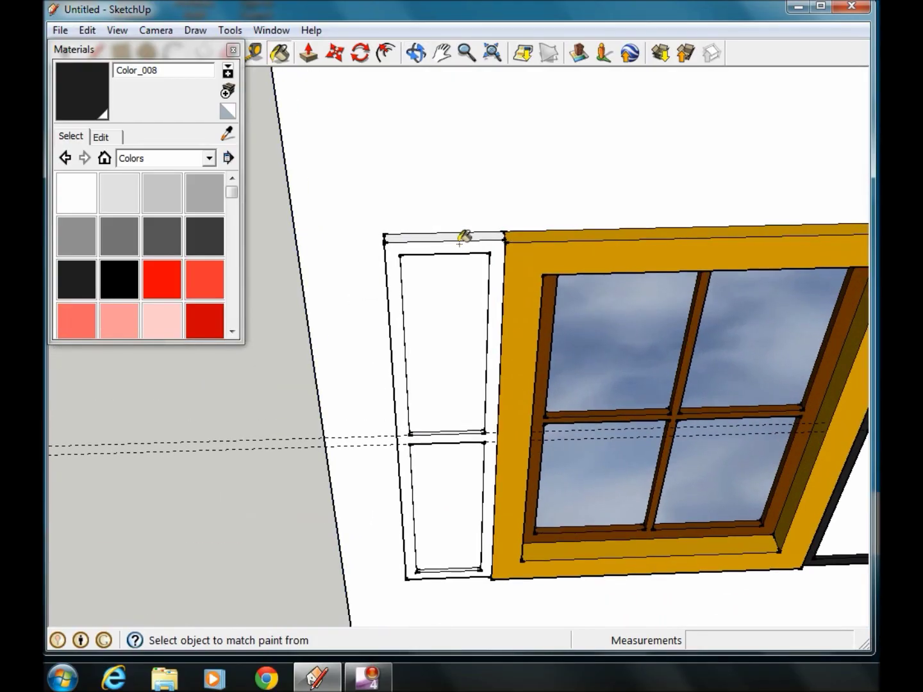
left_click(460, 238)
left_click(477, 246, "ctrl")
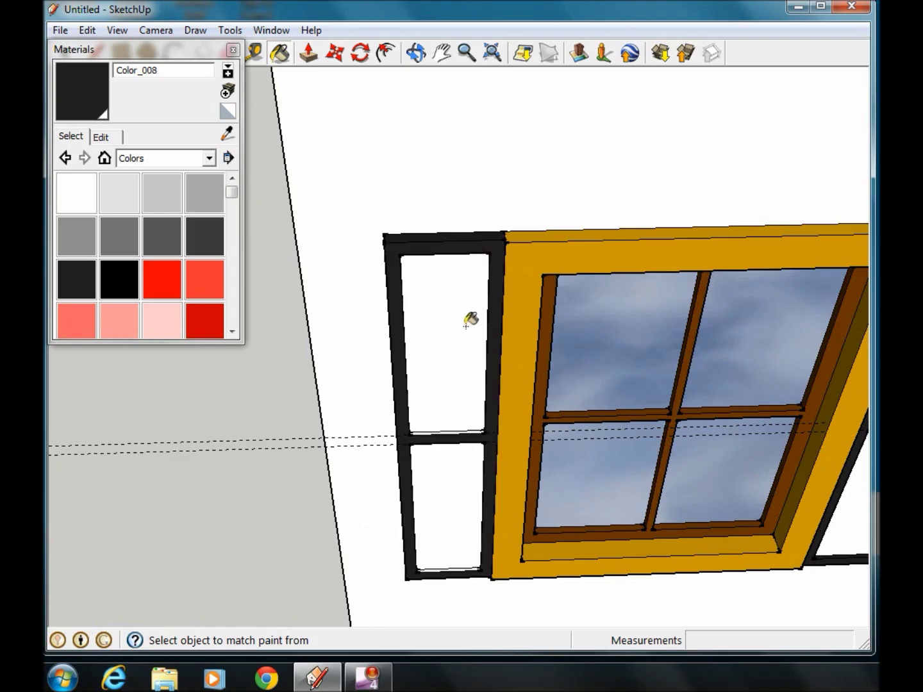
scroll(449, 568, "up", 4)
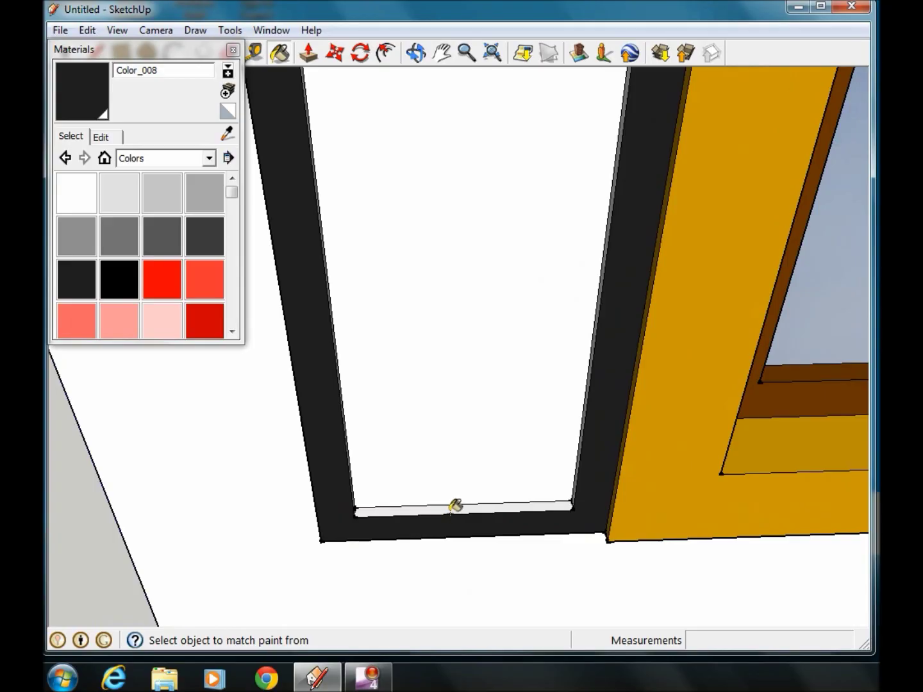
left_click(452, 510)
scroll(459, 507, "down", 2)
scroll(476, 92, "up", 3)
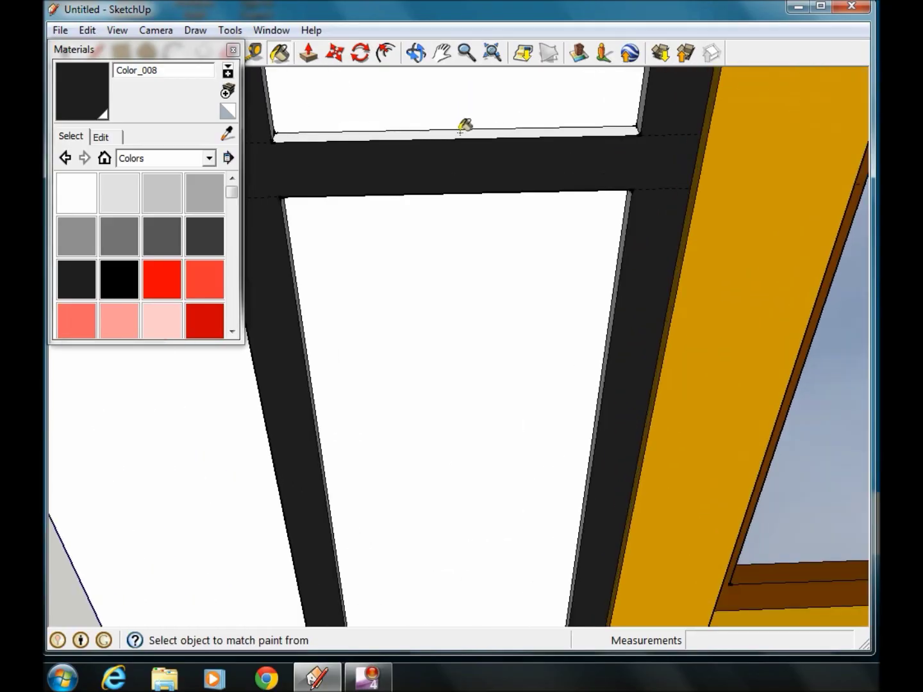
left_click(472, 133)
mouse_move(470, 179)
middle_mouse_down()
mouse_move(480, 192)
mouse_move(486, 72)
mouse_move(453, 165)
mouse_move(556, 270)
mouse_move(719, 347)
mouse_move(553, 343)
middle_mouse_up()
left_click(459, 165)
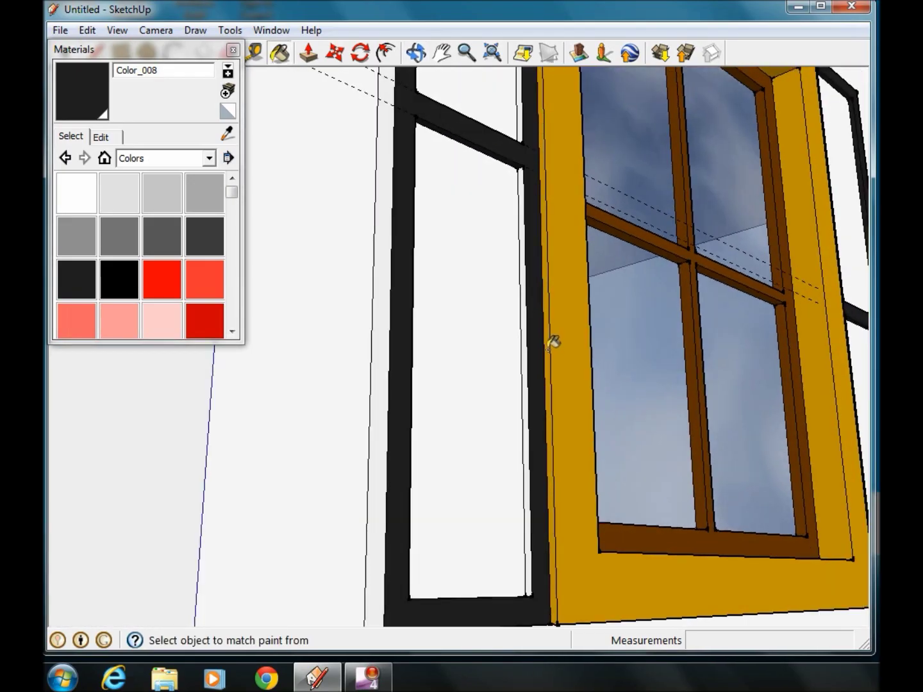
Paint the left frame's strips beside the post and around the crossbar Color_008.
scroll(545, 334, "up", 2)
left_click(524, 332)
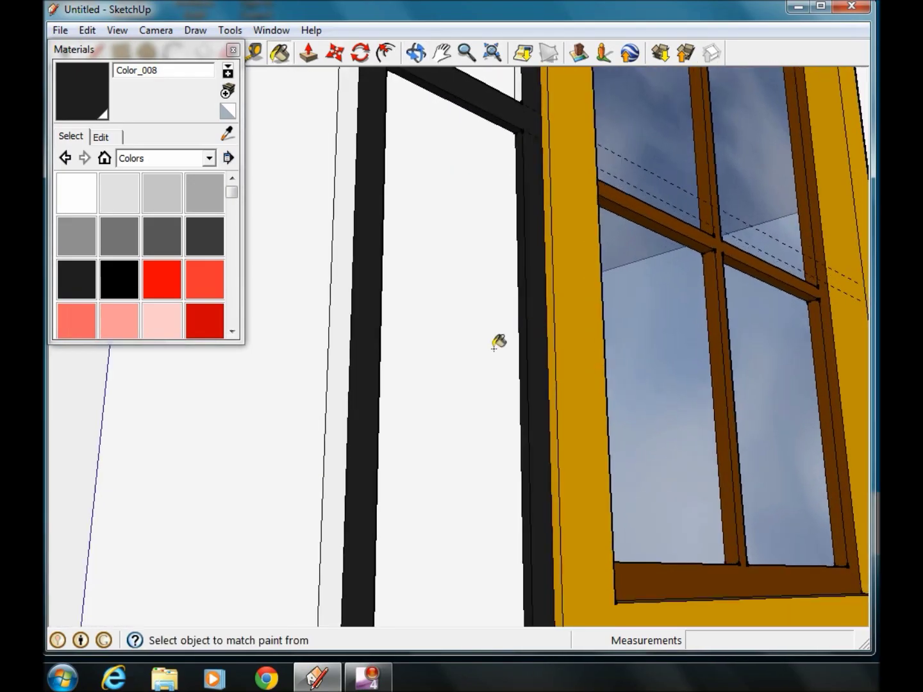
left_click(340, 347)
middle_click_drag(510, 220, 119, 449)
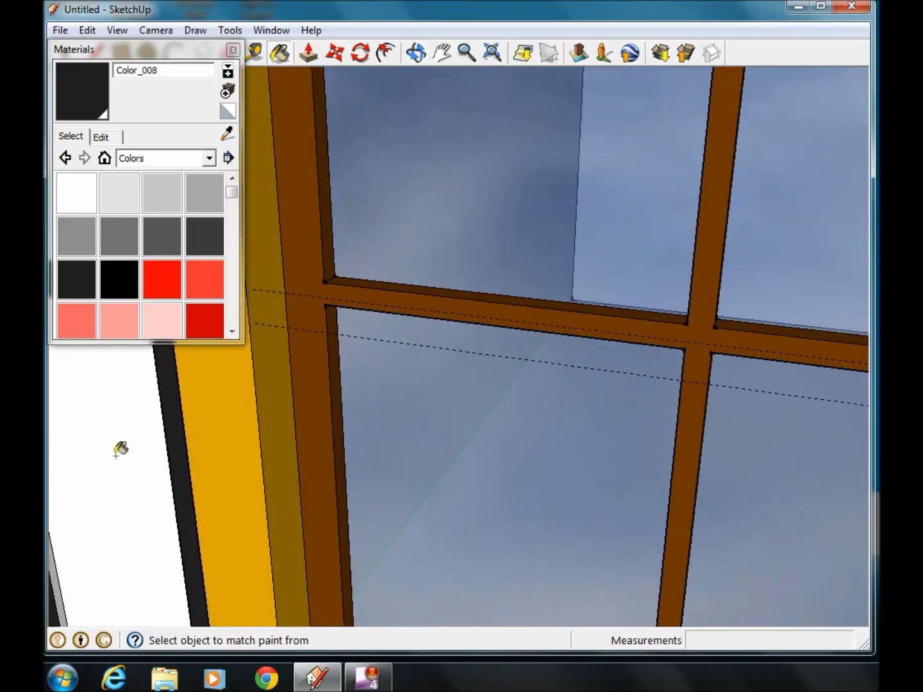
scroll(809, 329, "down", 5)
middle_click_drag(366, 399, 125, 396)
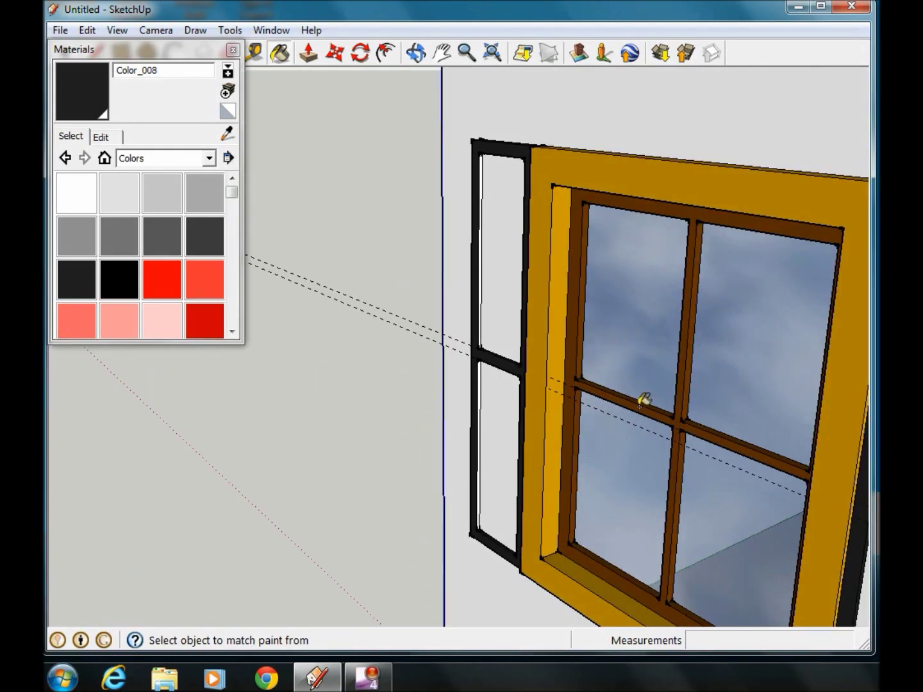
scroll(507, 395, "up", 5)
scroll(470, 350, "up", 3)
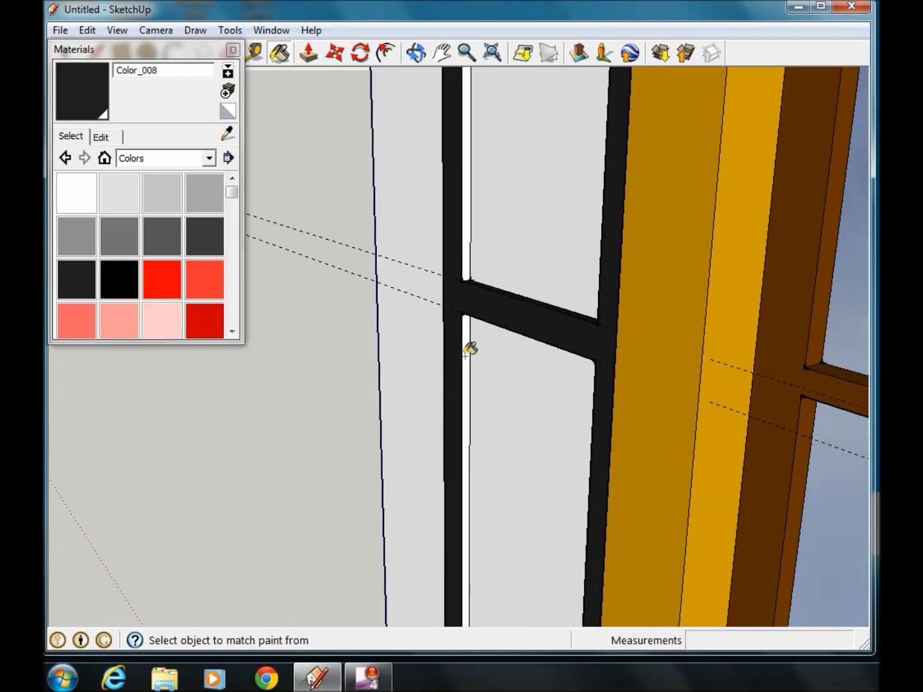
left_click(466, 354)
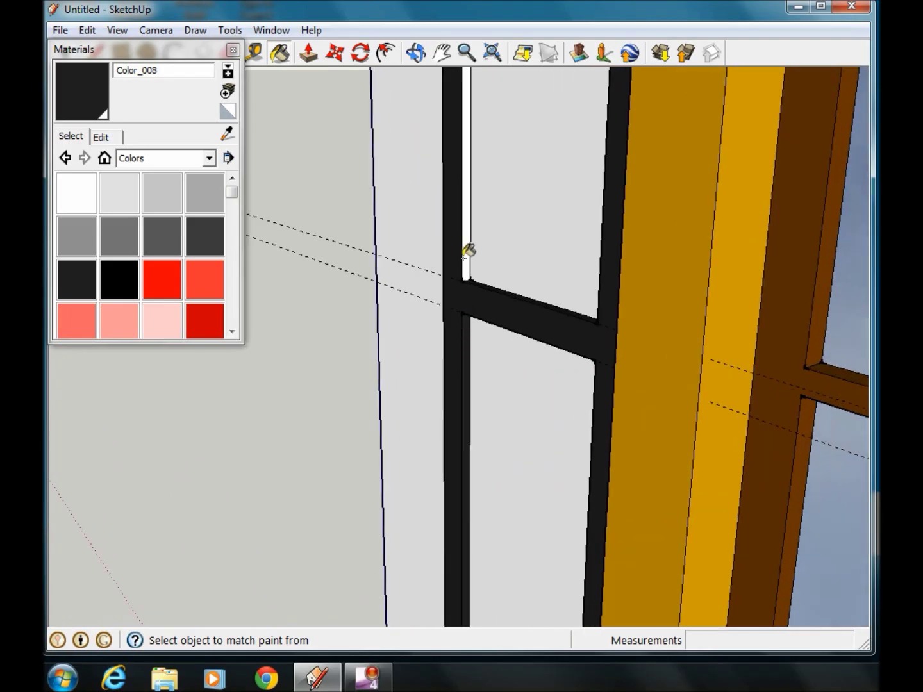
left_click(467, 257)
Paint the left frame's top and bottom strips Color_008, then show the material collections list.
mouse_move(471, 251)
middle_mouse_down()
mouse_move(482, 297)
mouse_move(577, 25)
mouse_move(558, 136)
middle_mouse_up()
scroll(519, 285, "down", 4)
scroll(513, 205, "up", 6)
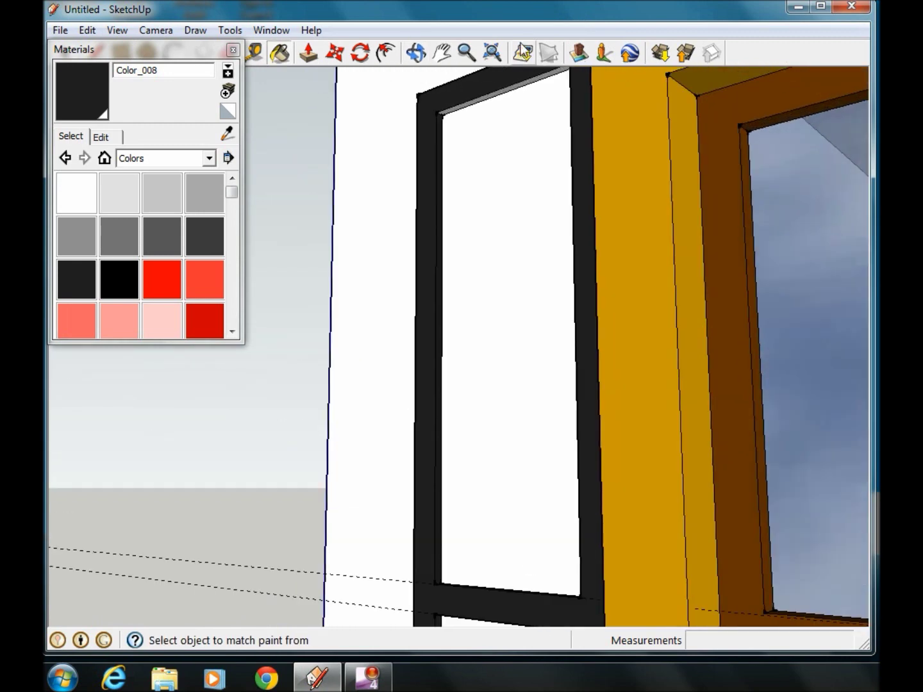
left_click(458, 105)
scroll(481, 198, "down", 4)
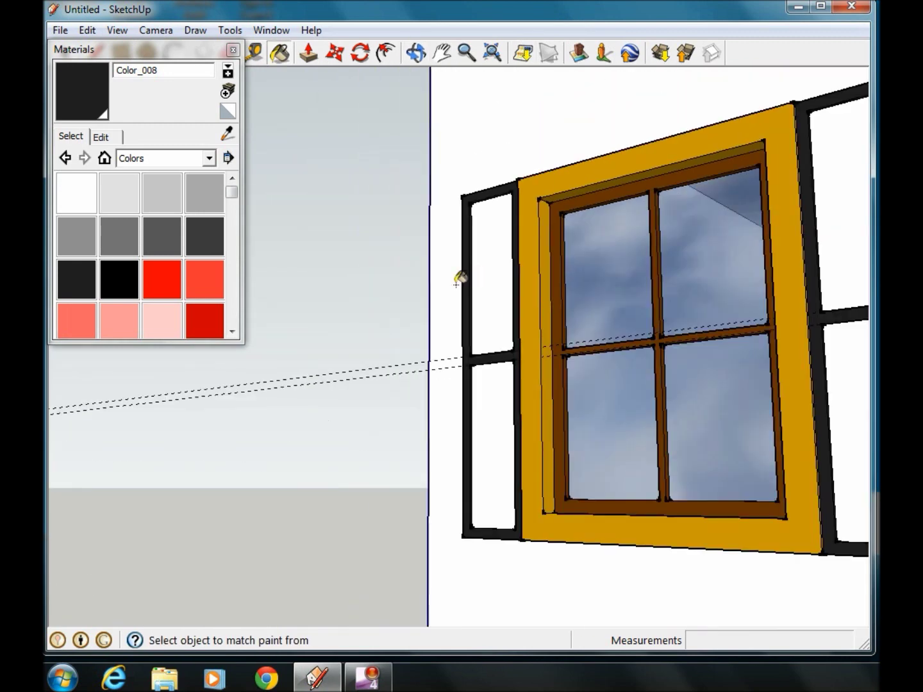
mouse_move(457, 278)
middle_mouse_down()
mouse_move(708, 227)
mouse_move(482, 420)
mouse_move(470, 472)
mouse_move(422, 526)
middle_mouse_up()
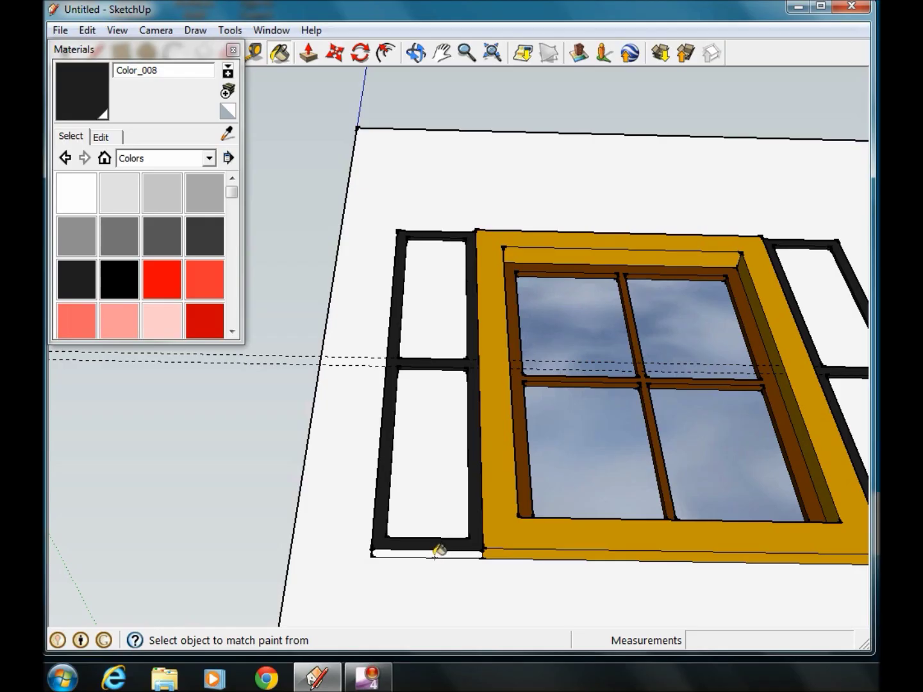
left_click(440, 550)
scroll(443, 519, "down", 3)
mouse_move(445, 494)
middle_mouse_down()
mouse_move(429, 311)
mouse_move(532, 564)
mouse_move(506, 545)
middle_mouse_up()
left_click(208, 159)
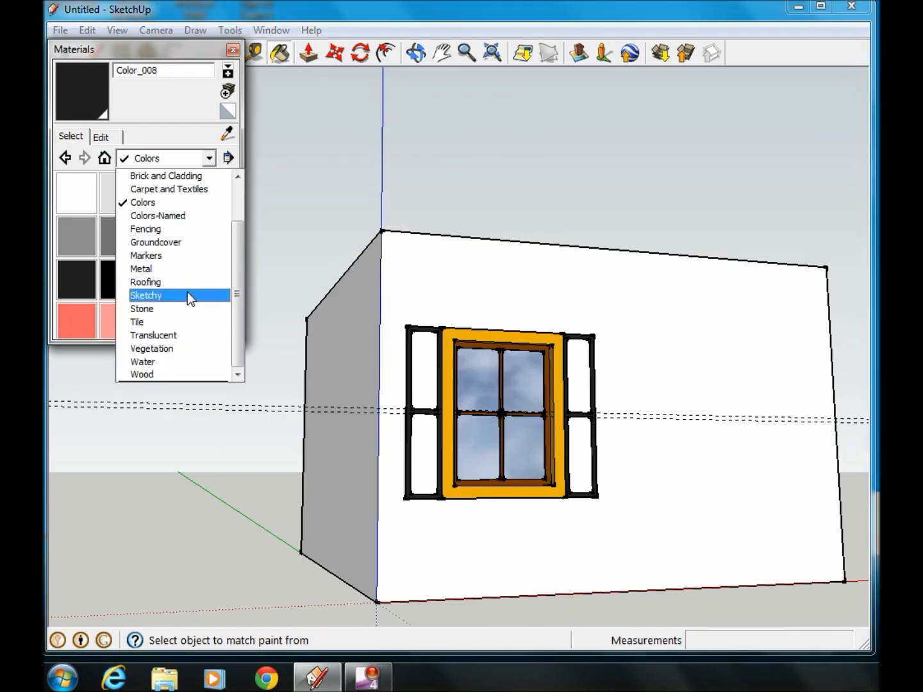
Apply the grey Blinds_Roman_Hobbled material from the Blinds collection to all four shutter panes.
left_click_drag(237, 291, 248, 236)
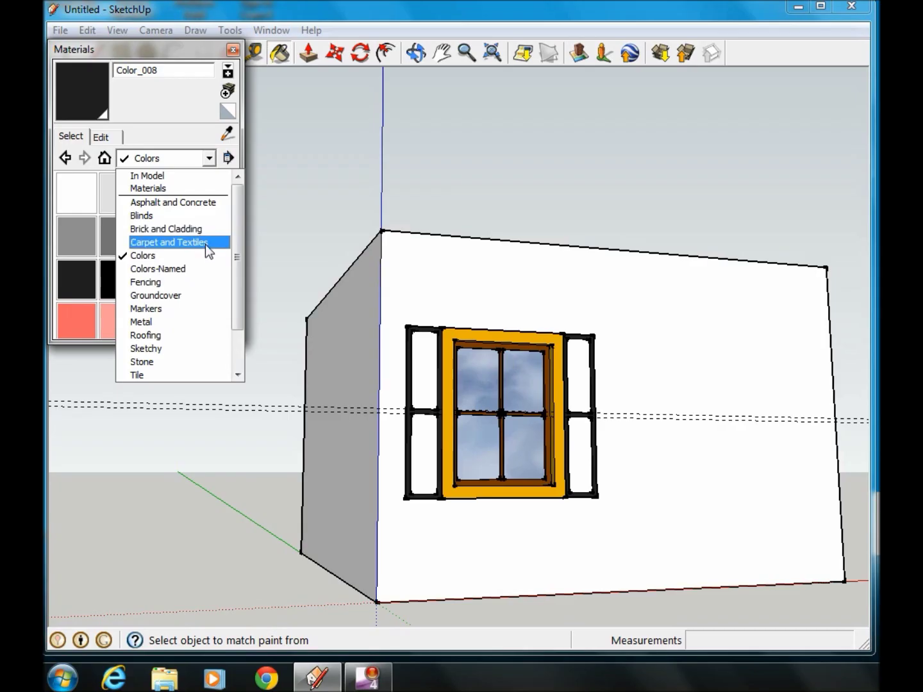
left_click(148, 216)
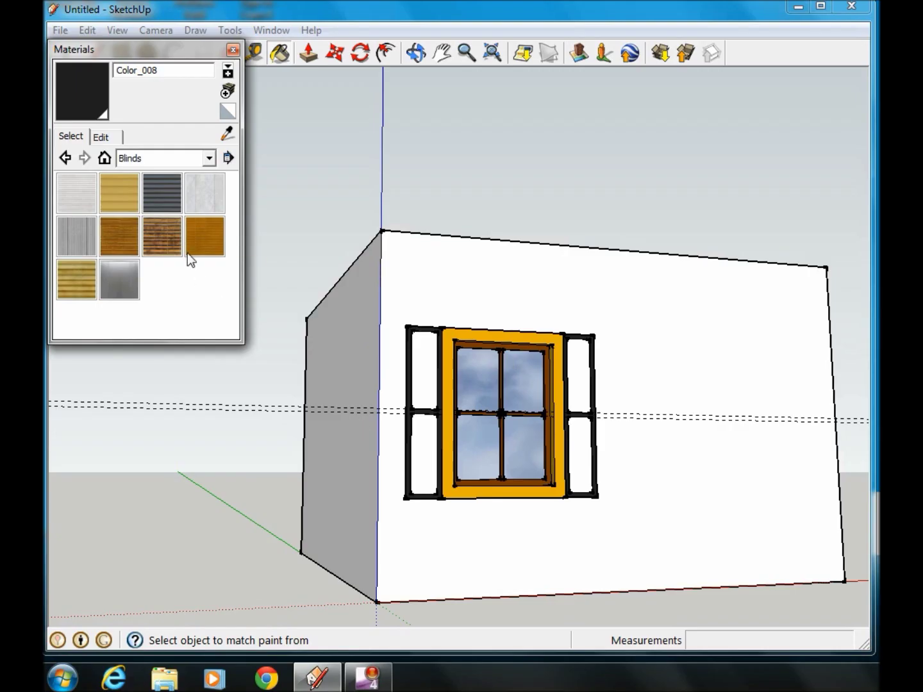
left_click(156, 187)
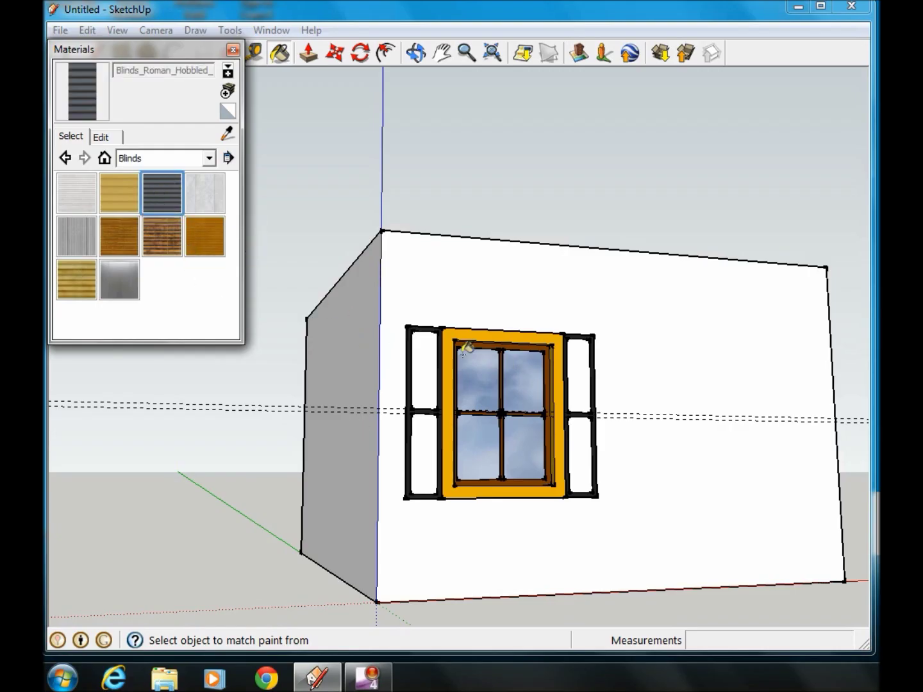
left_click(426, 370)
left_click(431, 436)
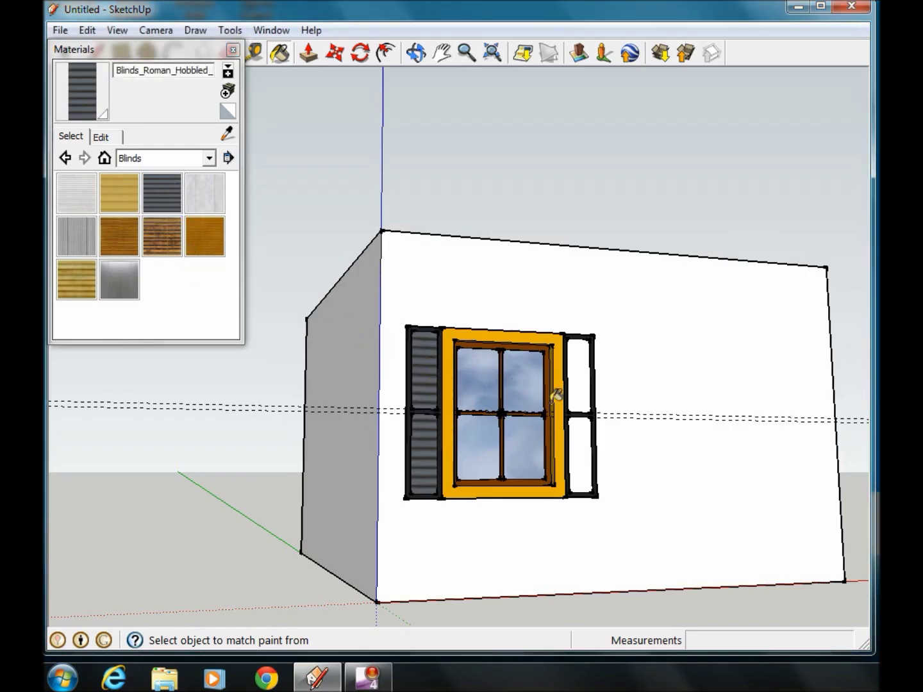
left_click(581, 379)
left_click(588, 443)
scroll(192, 449, "down", 2)
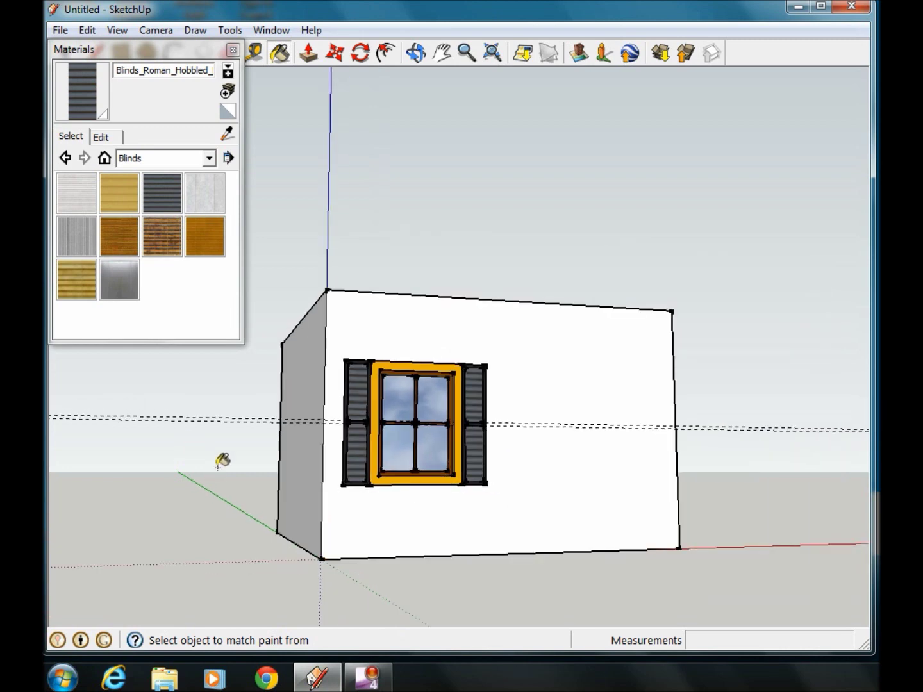
scroll(740, 570, "up", 3)
scroll(725, 564, "down", 2)
scroll(702, 509, "down", 1)
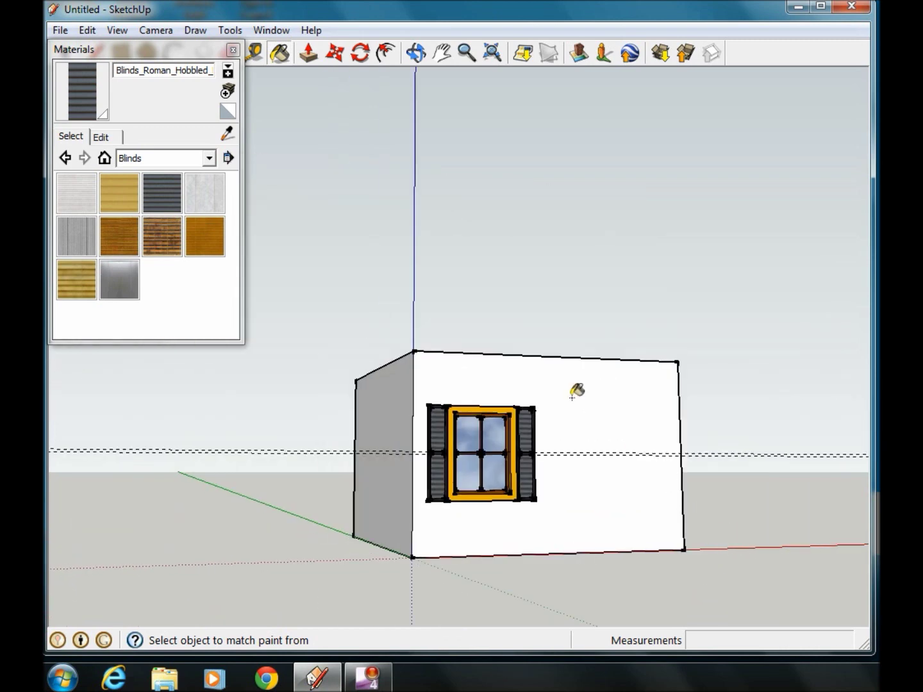
scroll(575, 393, "up", 2)
scroll(540, 404, "up", 2)
scroll(503, 285, "down", 2)
middle_click_drag(547, 377, 474, 385)
scroll(549, 443, "up", 2)
scroll(564, 451, "down", 2)
scroll(596, 449, "down", 2)
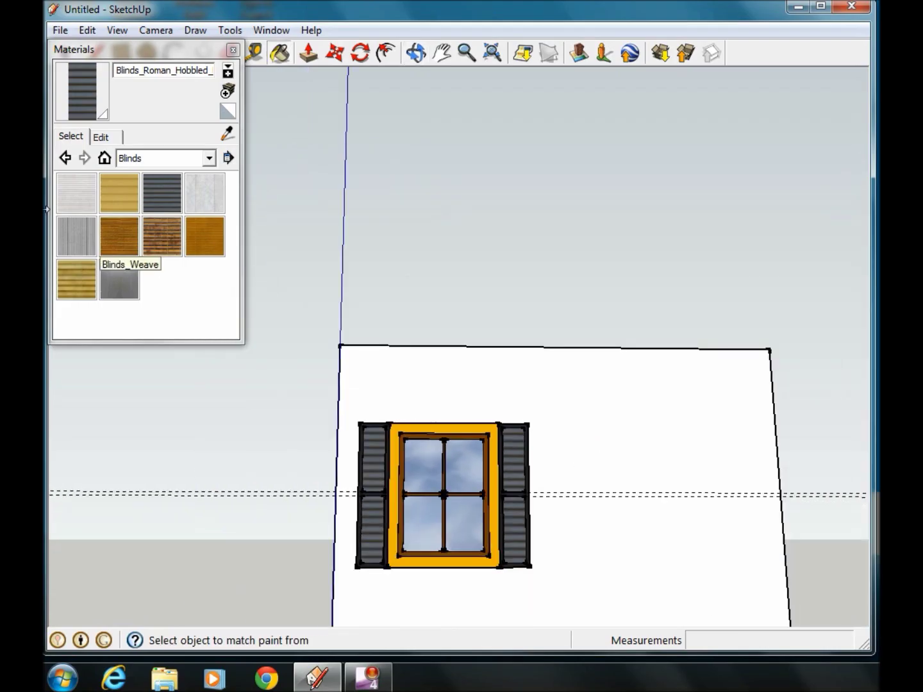